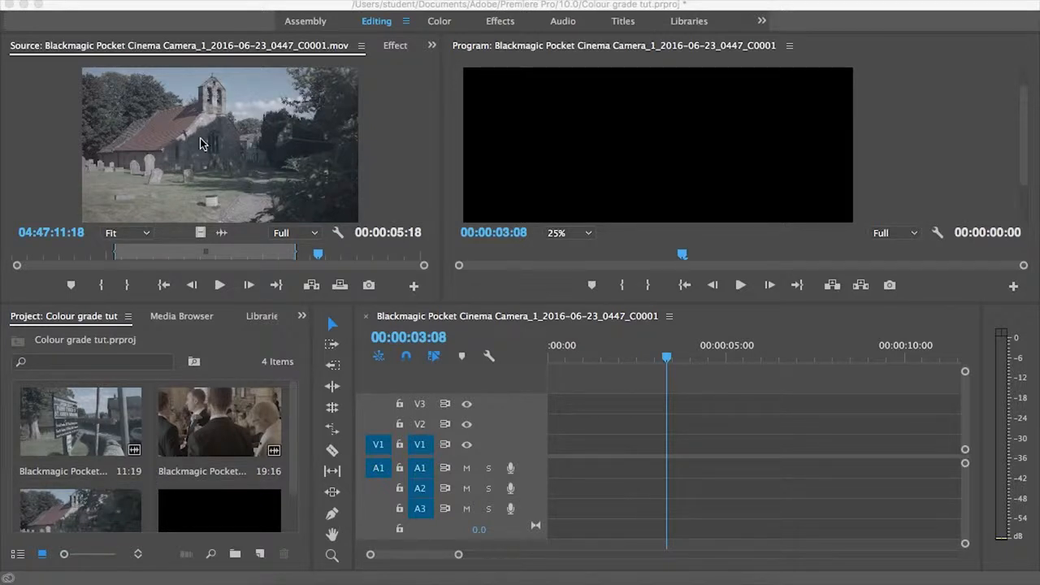
- Scrub through the church clip's marked range and place only its video at the start of track V1
left_click(126, 256)
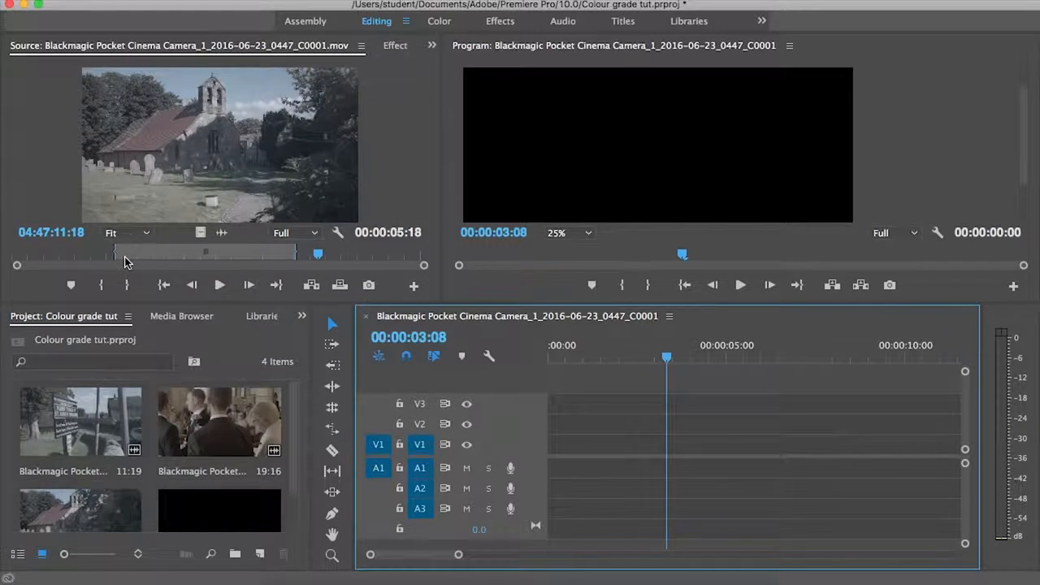
left_click_drag(123, 255, 200, 266)
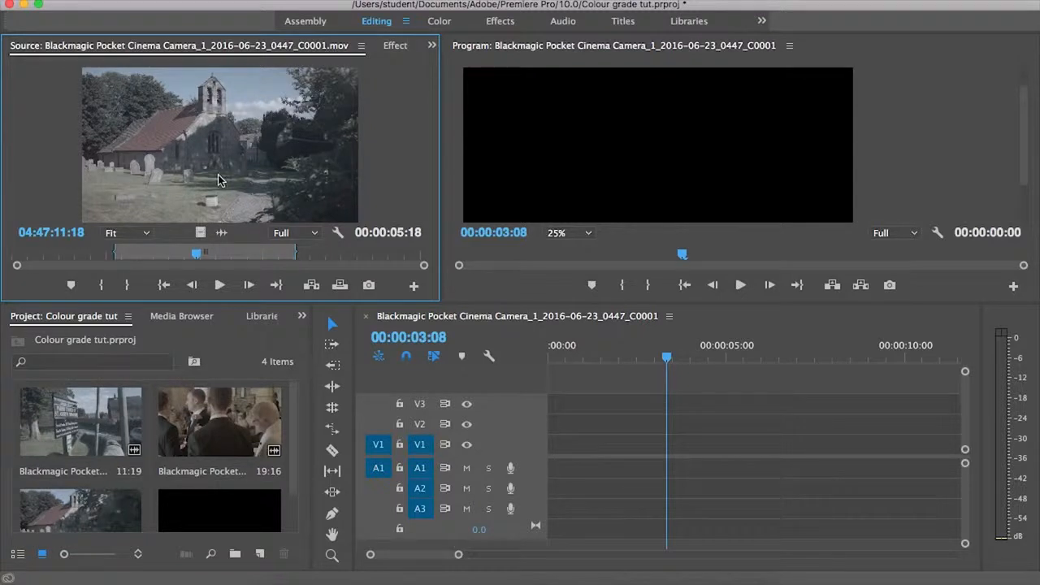
left_click_drag(200, 232, 533, 449)
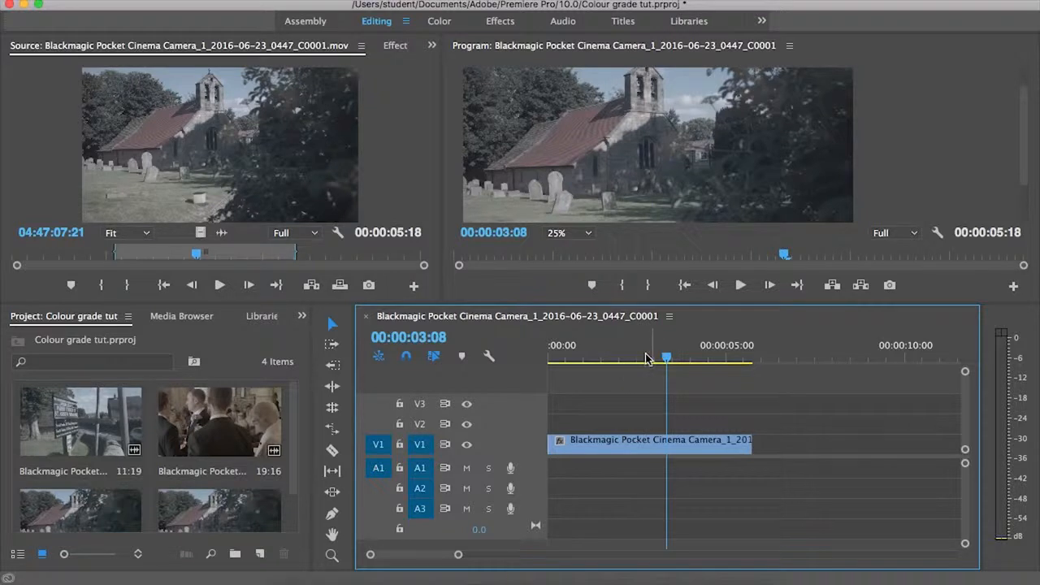
- Position the sequence playhead at 00:00:03:01 and set the Program monitor zoom to Fit
left_click_drag(667, 356, 655, 394)
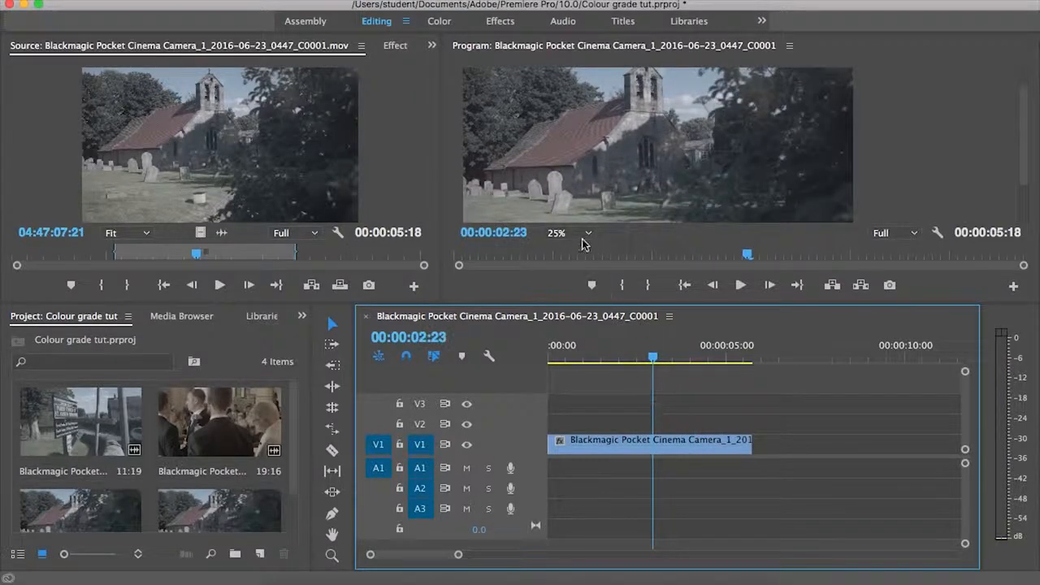
key("Right")
key("Right")
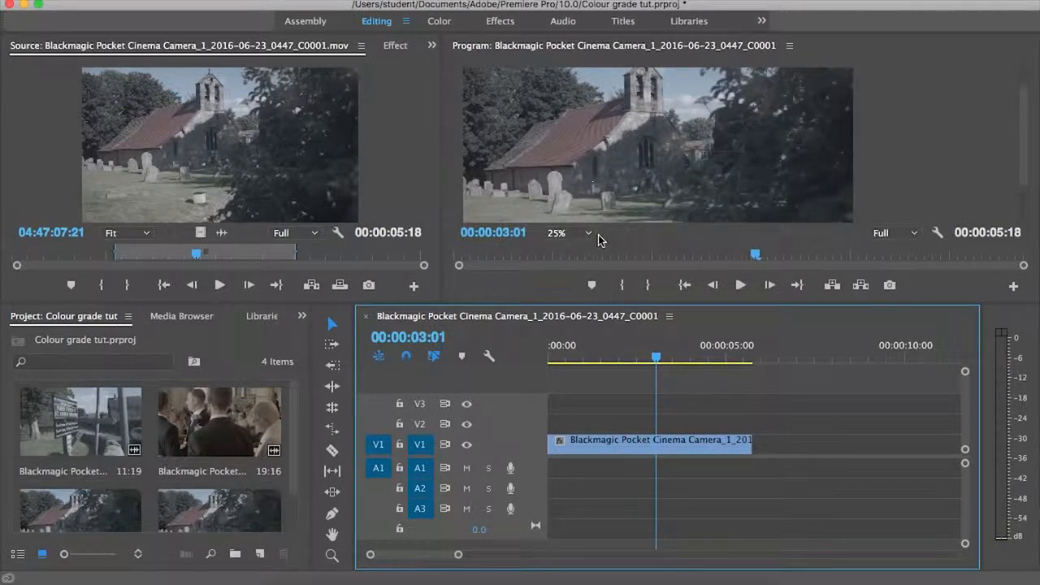
left_click(569, 232)
left_click(567, 247)
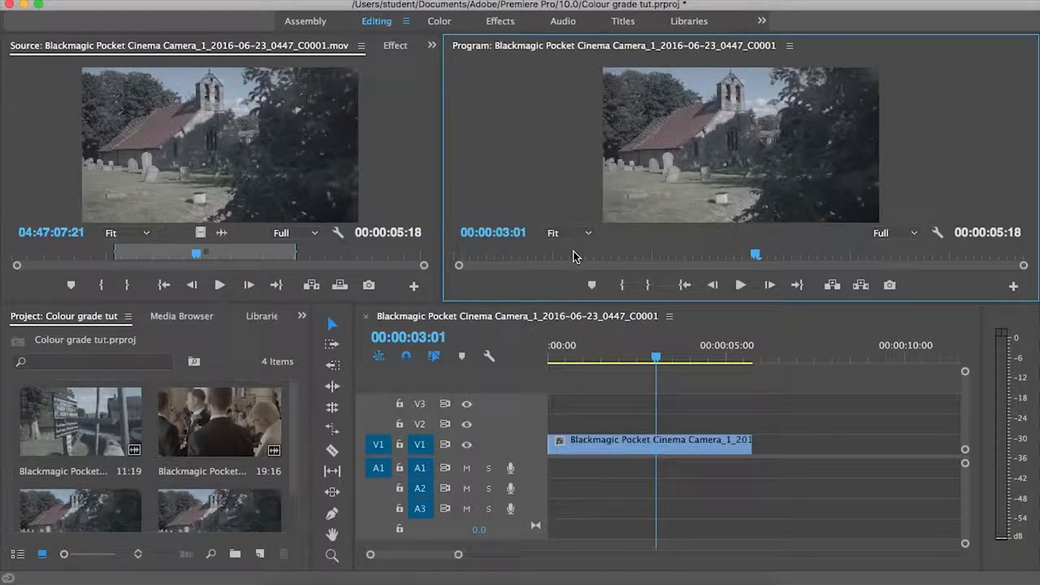
- With the church clip on V1 selected, switch to the Color workspace and close the Lumetri Scopes
left_click(631, 458)
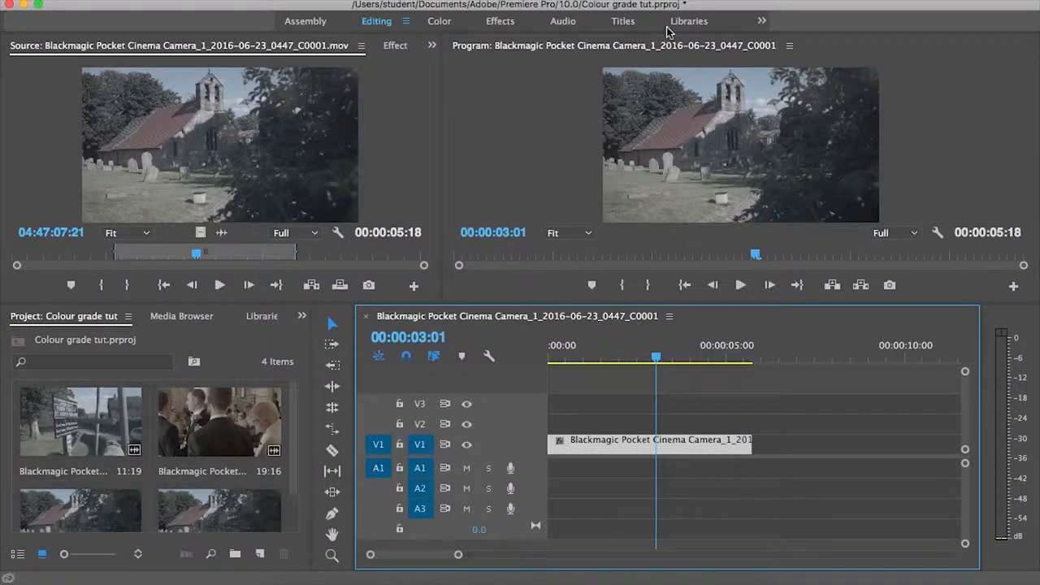
left_click(435, 23)
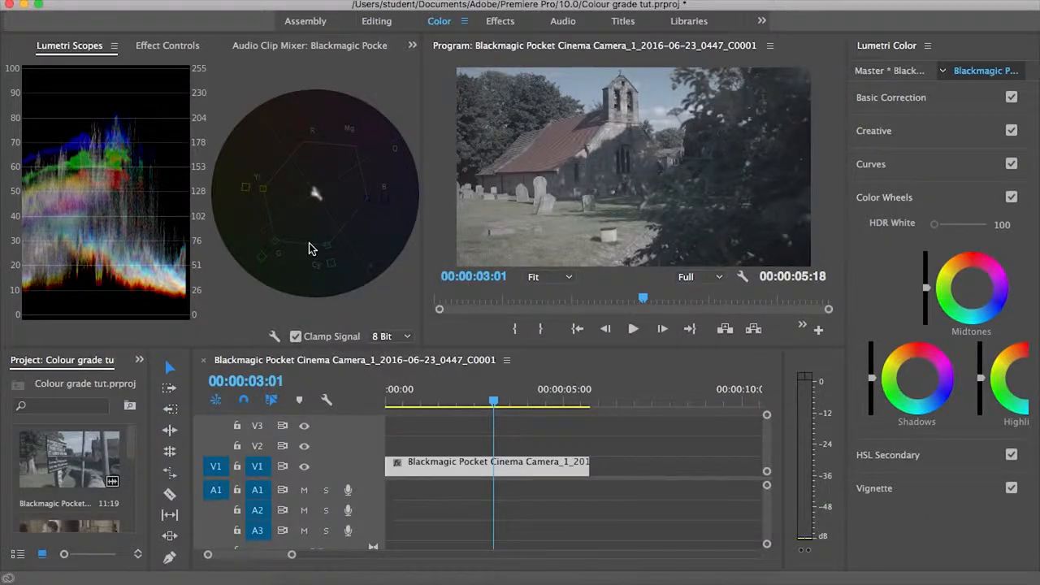
left_click(114, 45)
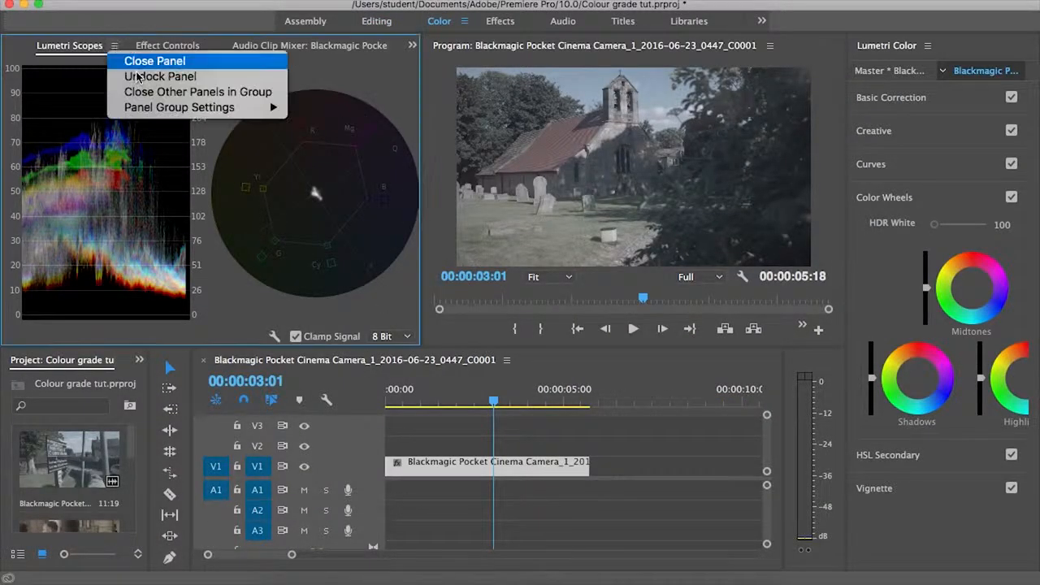
left_click(174, 64)
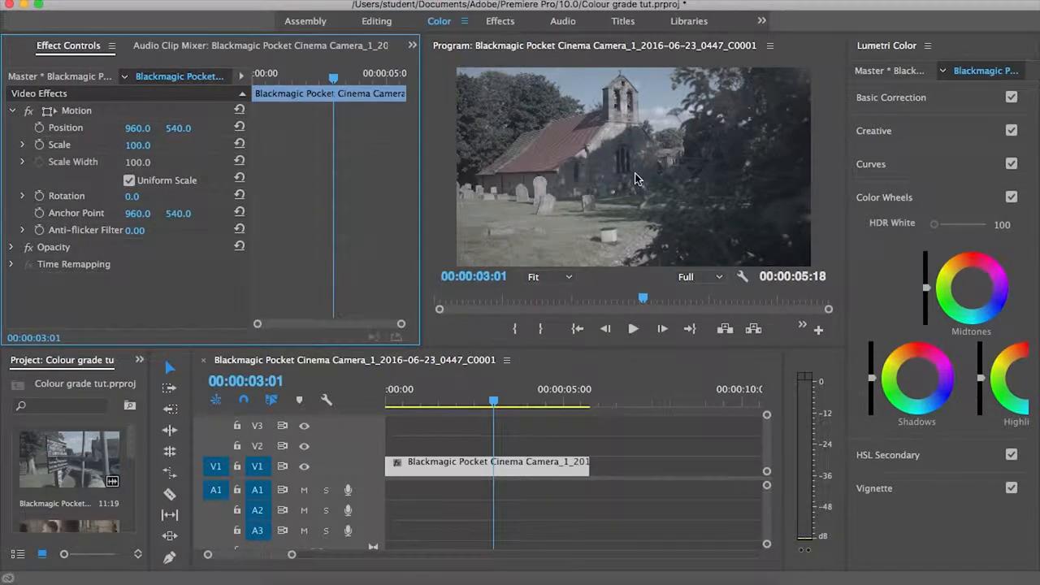
- Expand the Basic Correction section of Lumetri Color for the selected clip
left_click(886, 99)
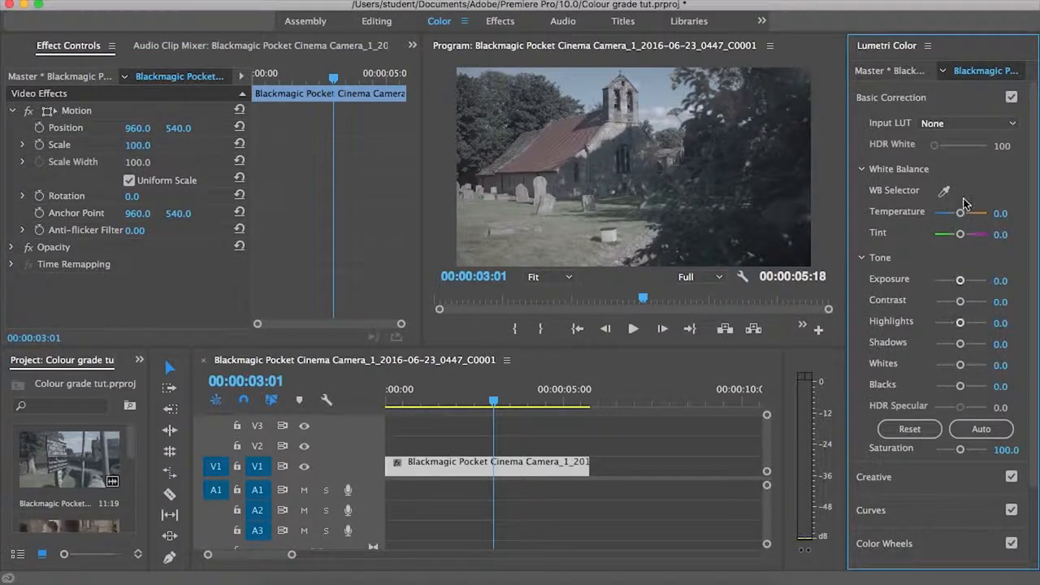
left_click(898, 97)
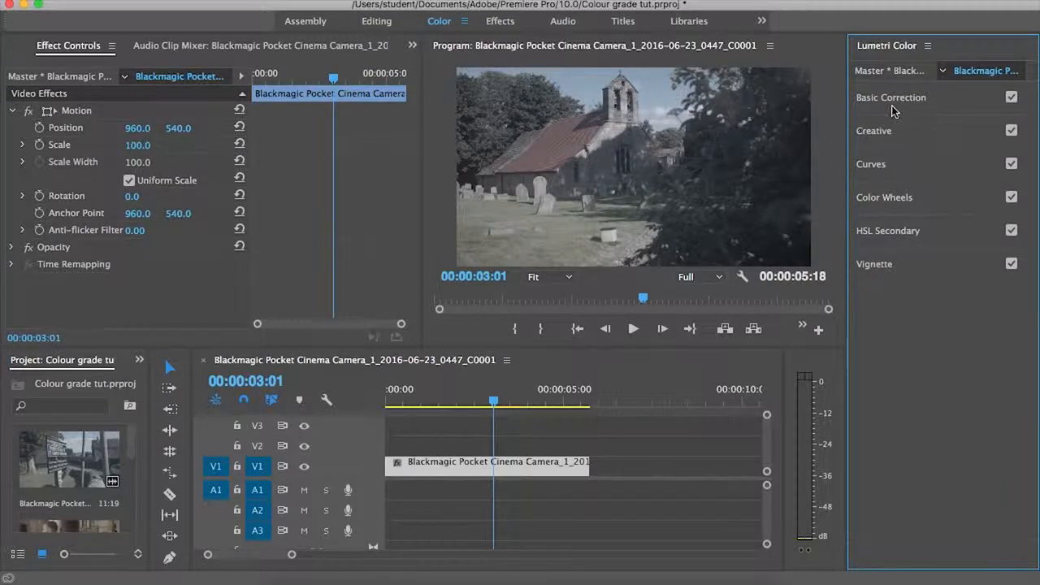
left_click(916, 101)
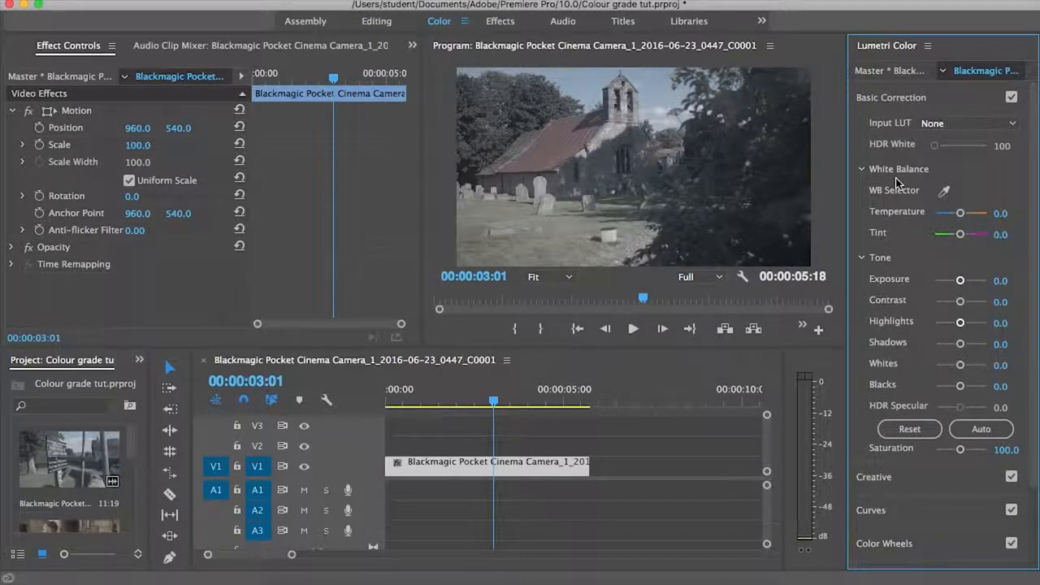
- Try the AlexaV3 DCIP3, ARRI_Universal_DCI, Phantom_Rec709_Gamma and D-21_delogC_EI0200_B1 input LUTs on the clip, and return Input LUT to None
left_click(943, 123)
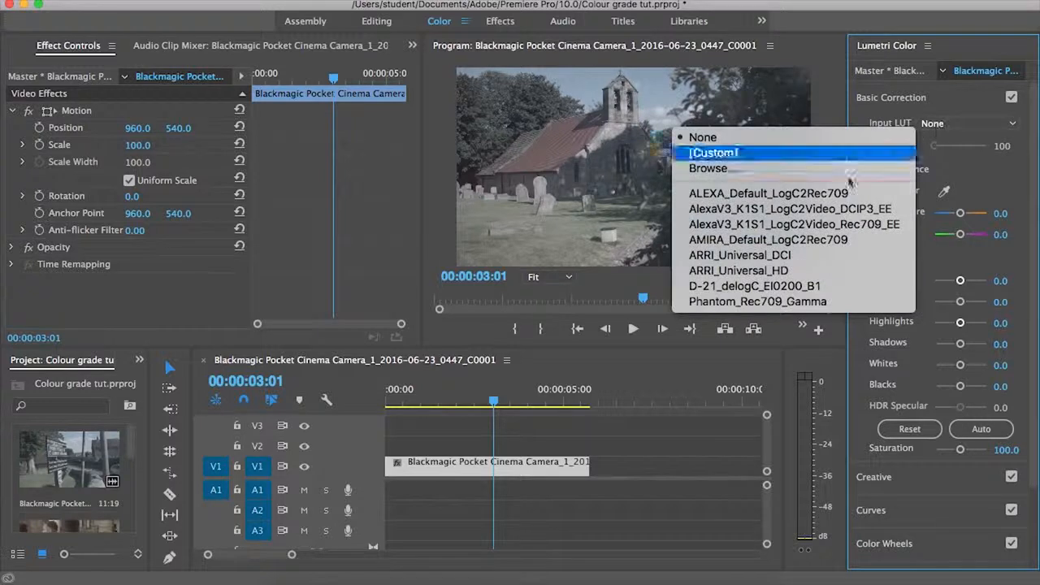
left_click(818, 209)
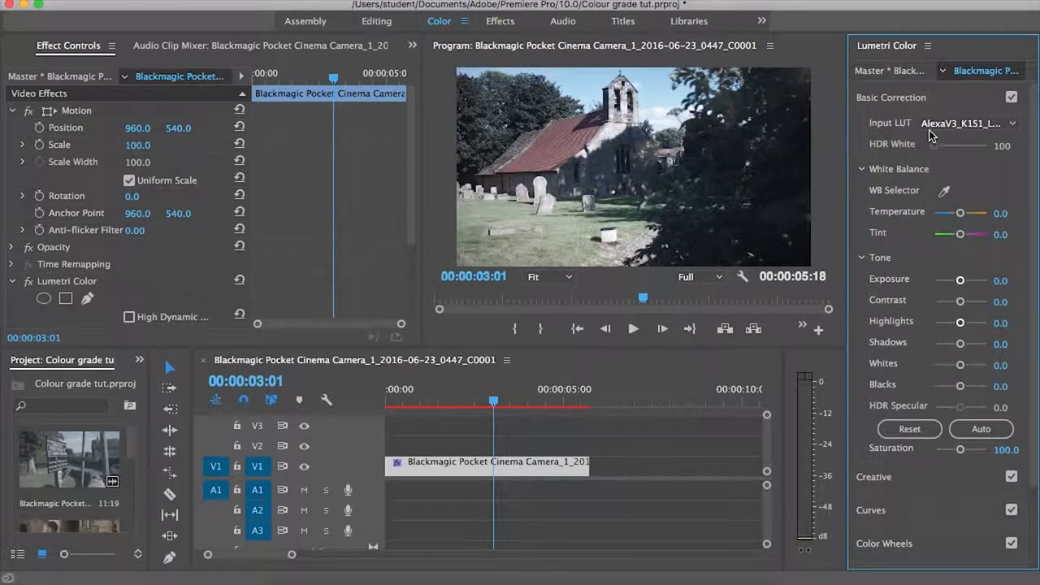
left_click(932, 135)
left_click(852, 225)
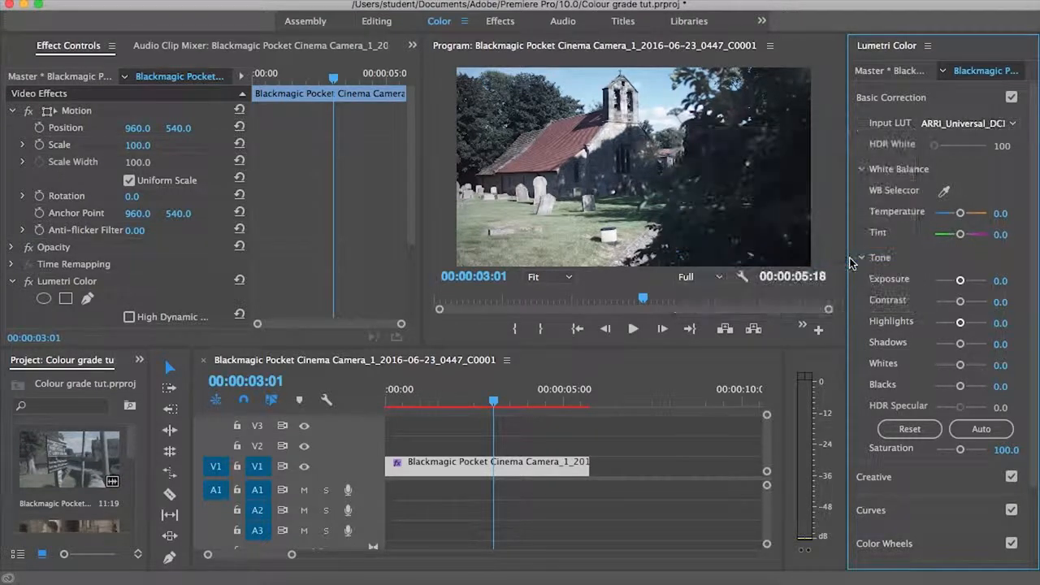
left_click(943, 124)
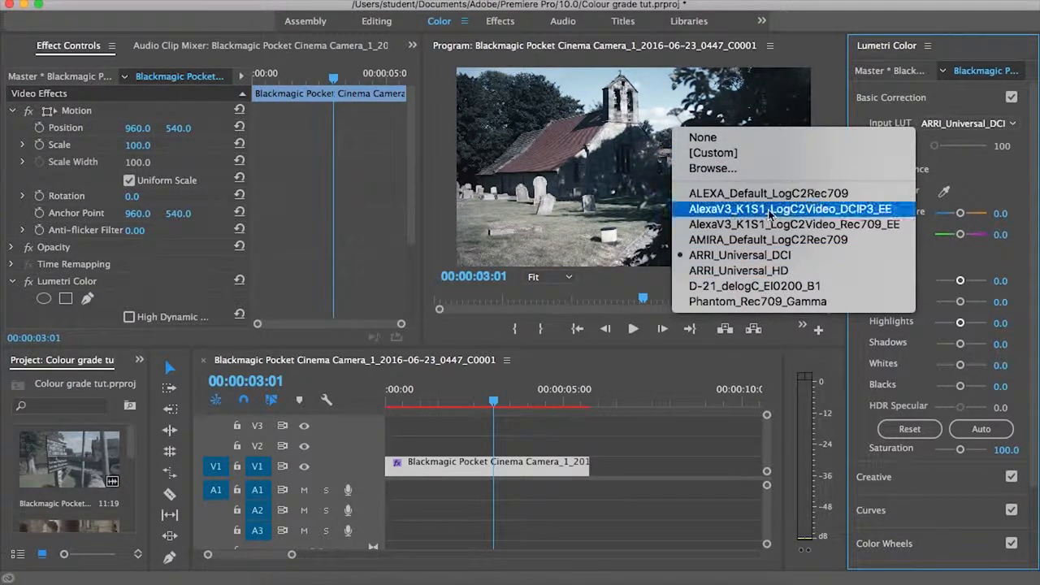
left_click(790, 303)
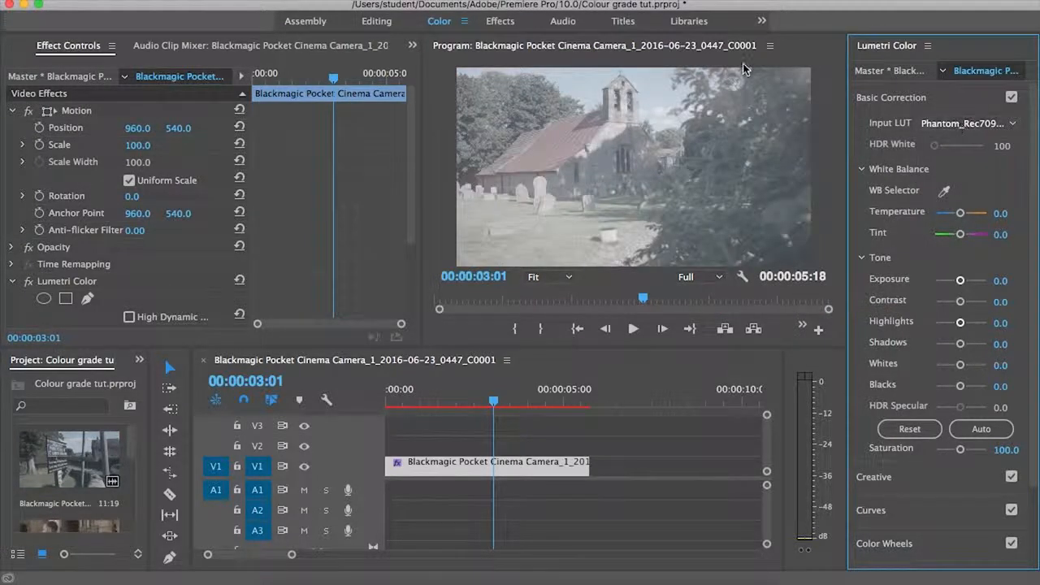
left_click(985, 124)
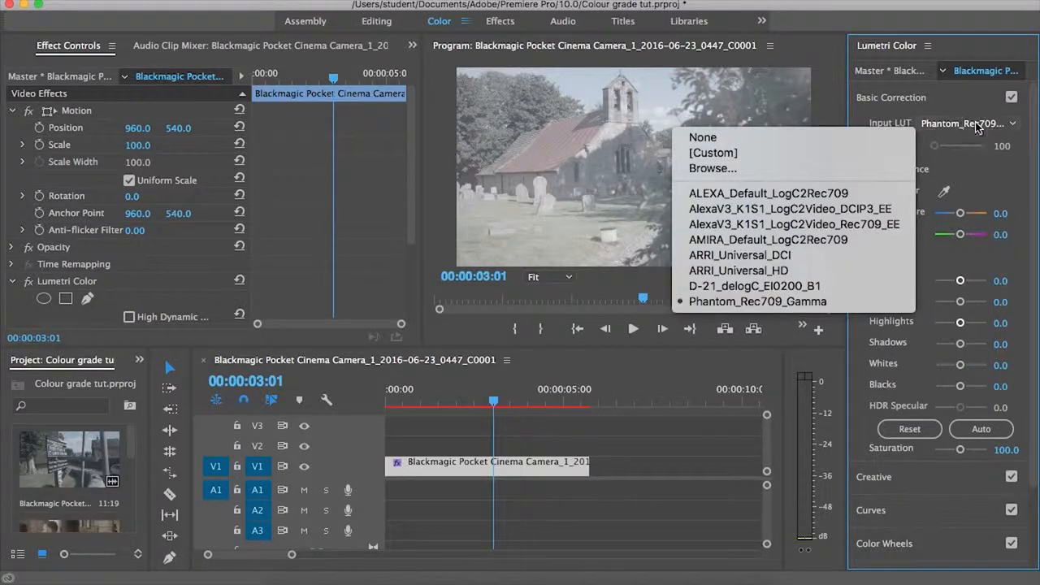
left_click(872, 286)
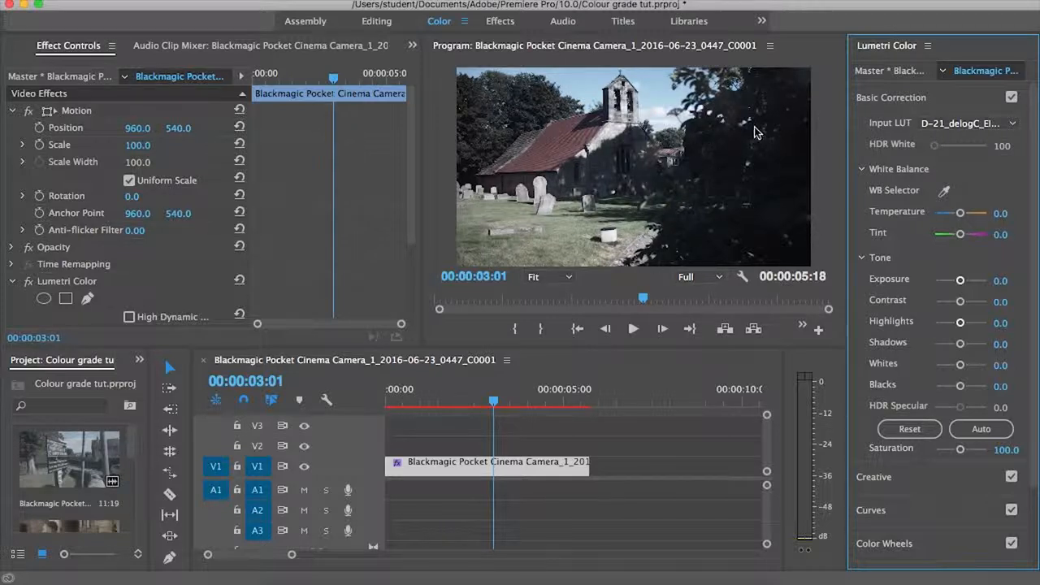
left_click(980, 130)
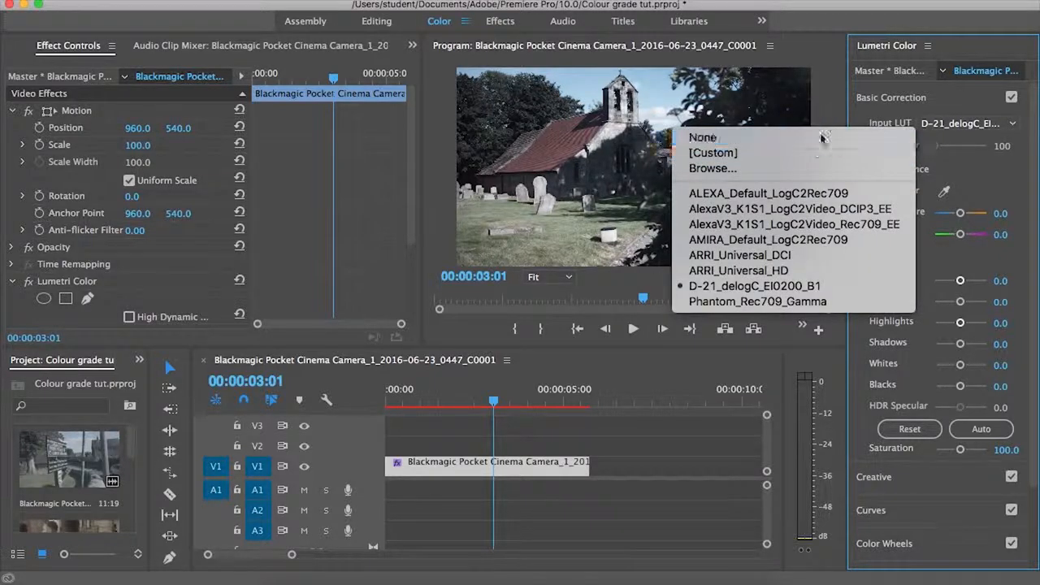
left_click(821, 139)
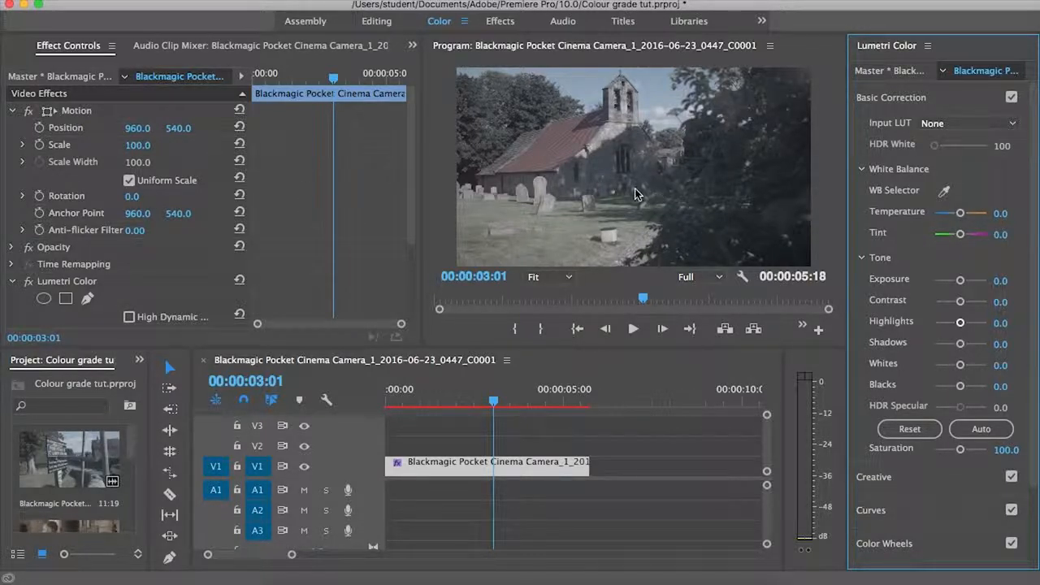
- Reopen the Lumetri Scopes beside the Program monitor
left_click(279, 4)
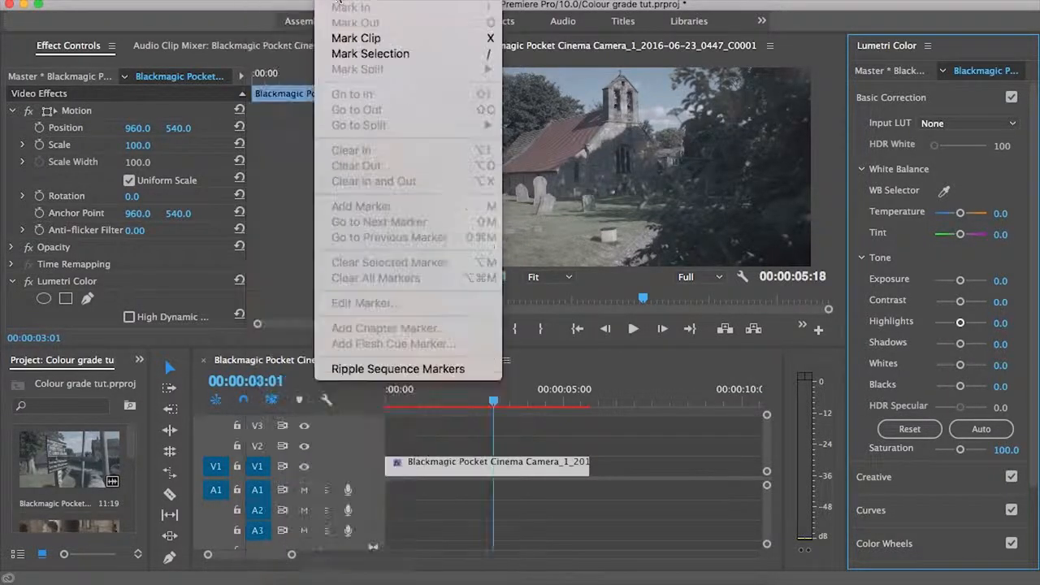
mouse_move(428, 3)
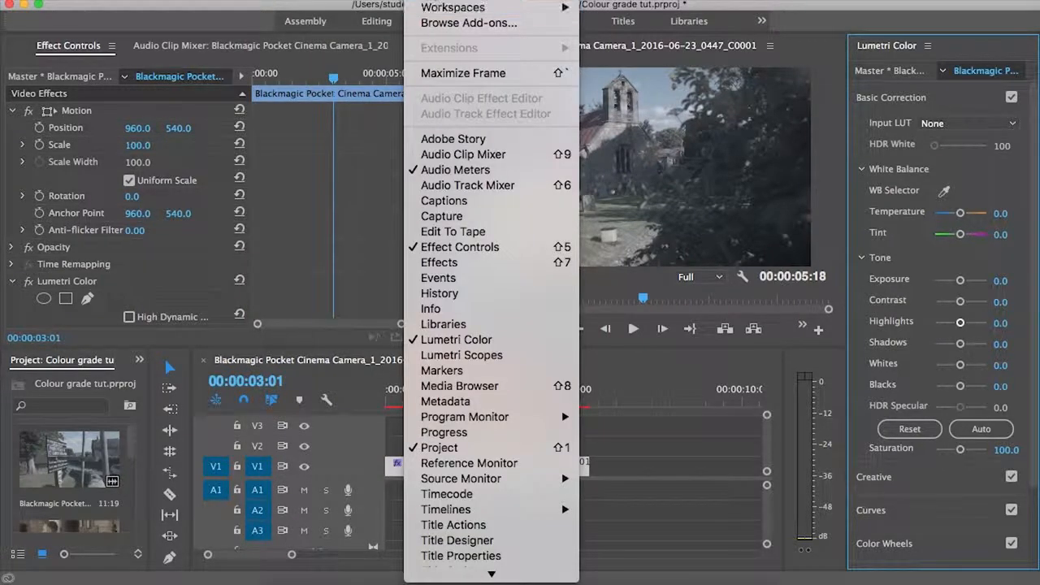
left_click(454, 360)
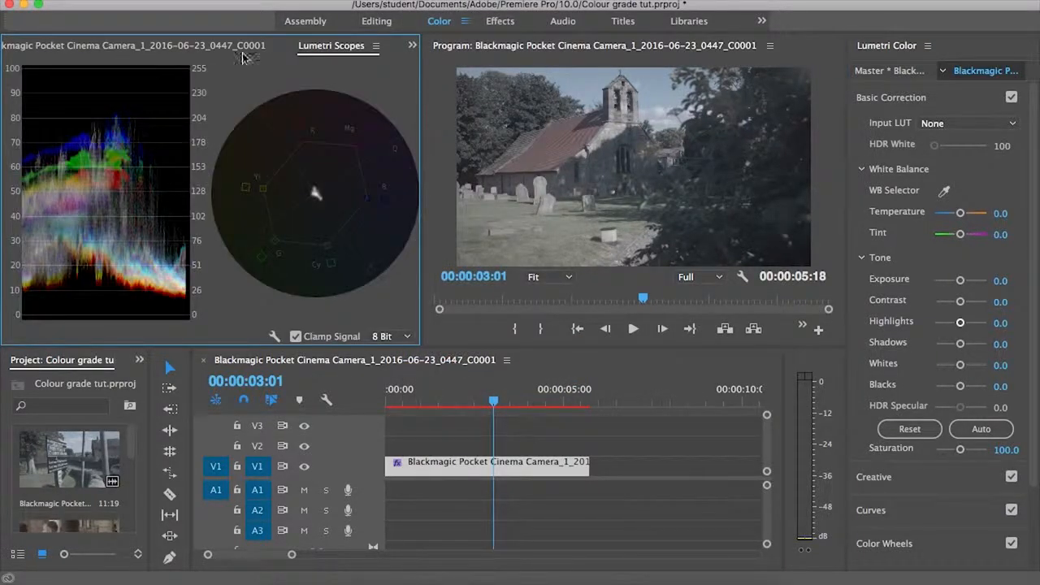
- Hide the Vectorscope YUV to examine the RGB waveform alone, and show the vectorscope again
right_click(279, 213)
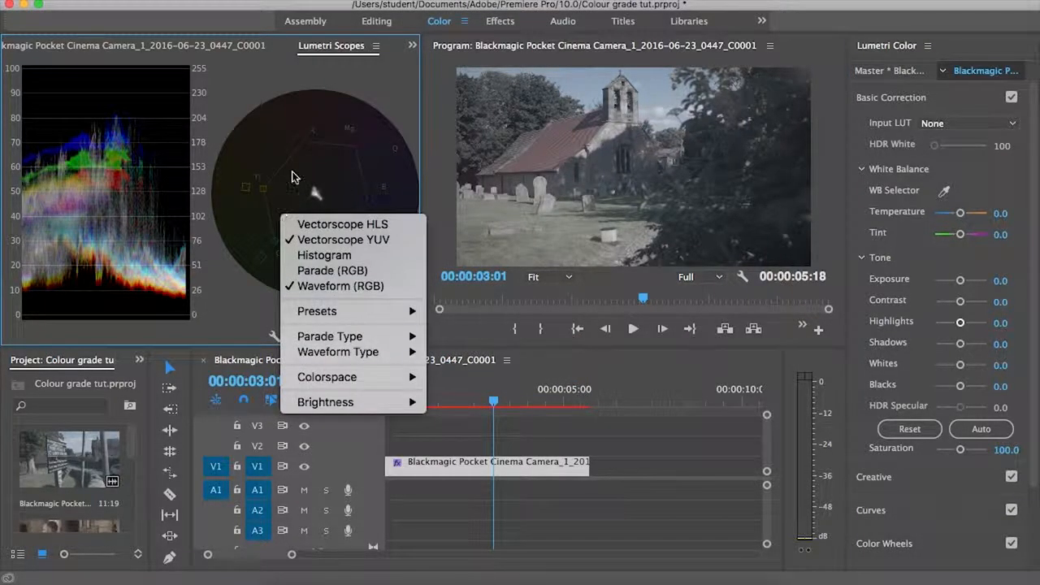
left_click(336, 243)
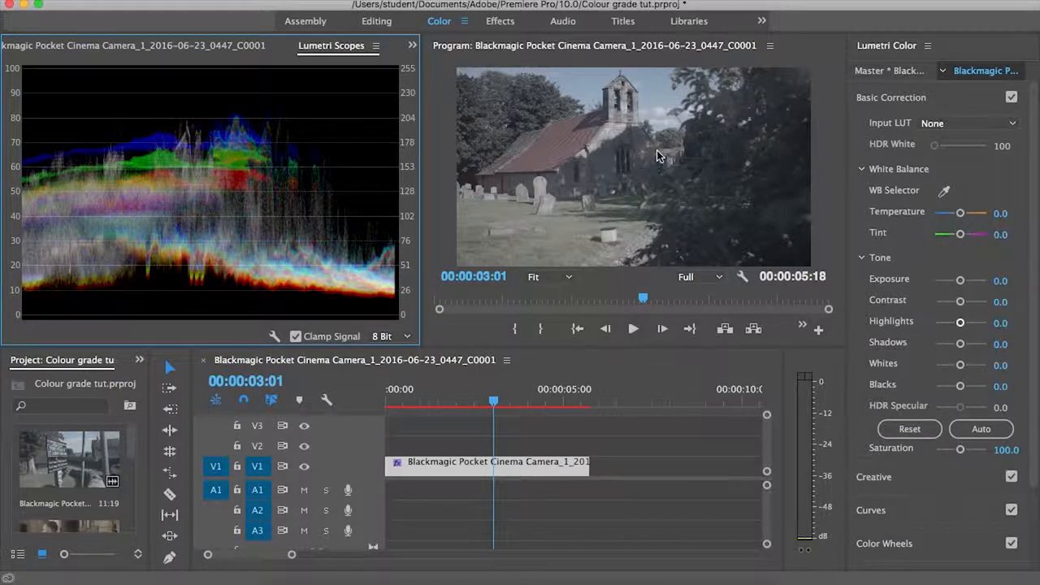
right_click(179, 205)
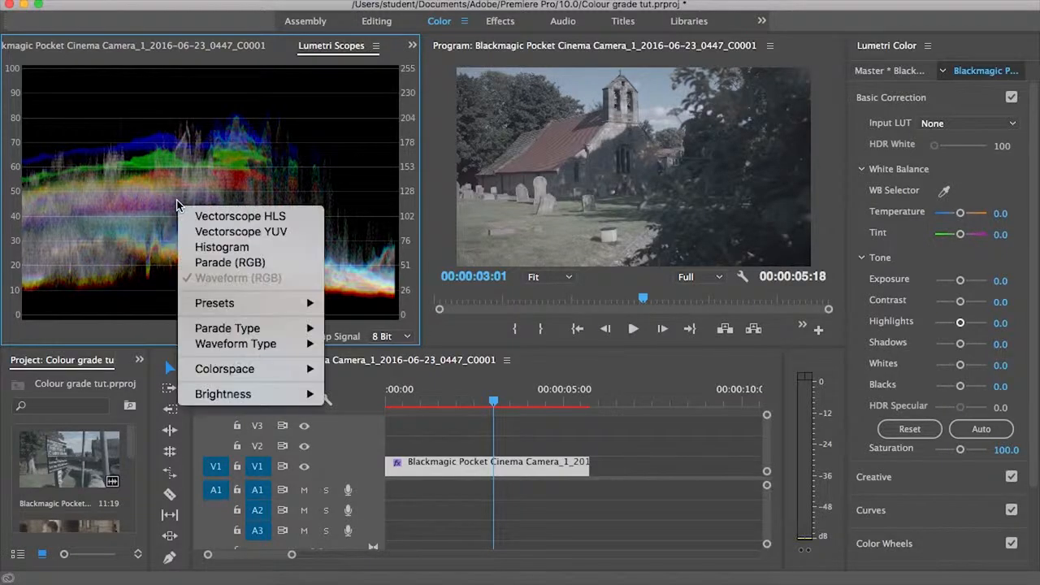
left_click(242, 233)
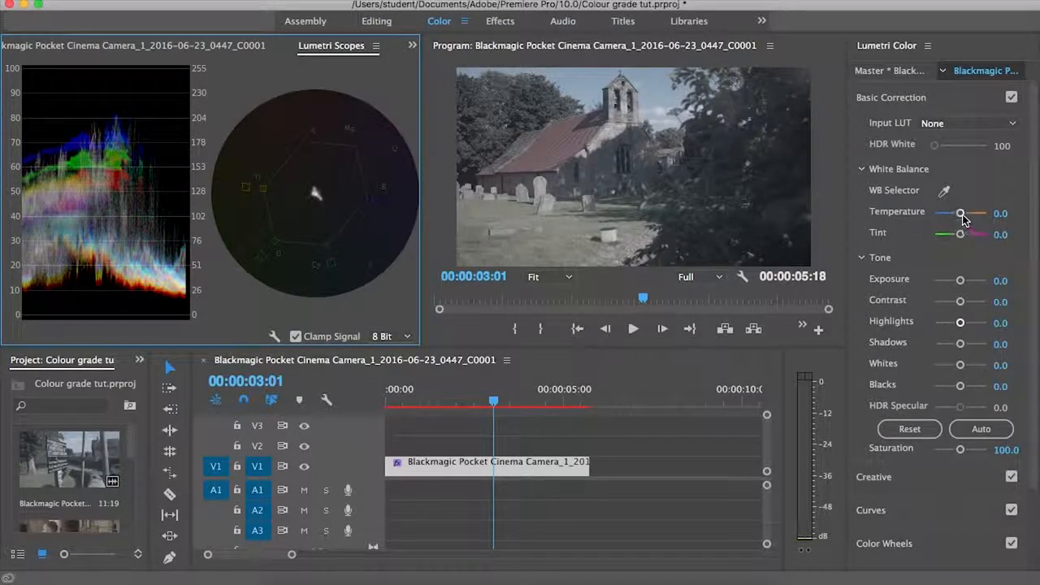
- Warm the church clip's white balance by testing Temperature at 100 and settling on 15.6
left_click_drag(961, 213, 1002, 213)
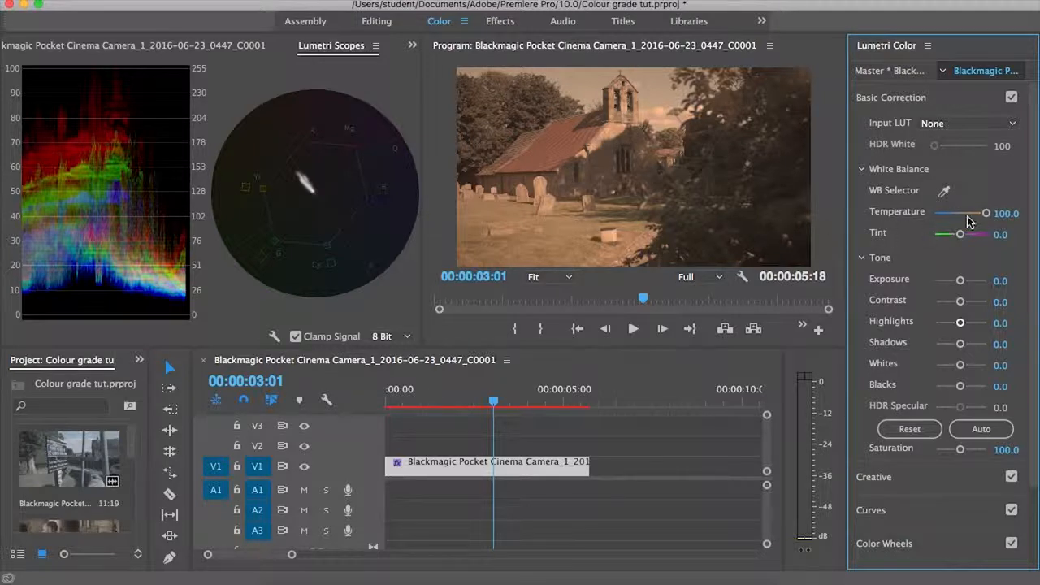
left_click_drag(989, 219, 966, 221)
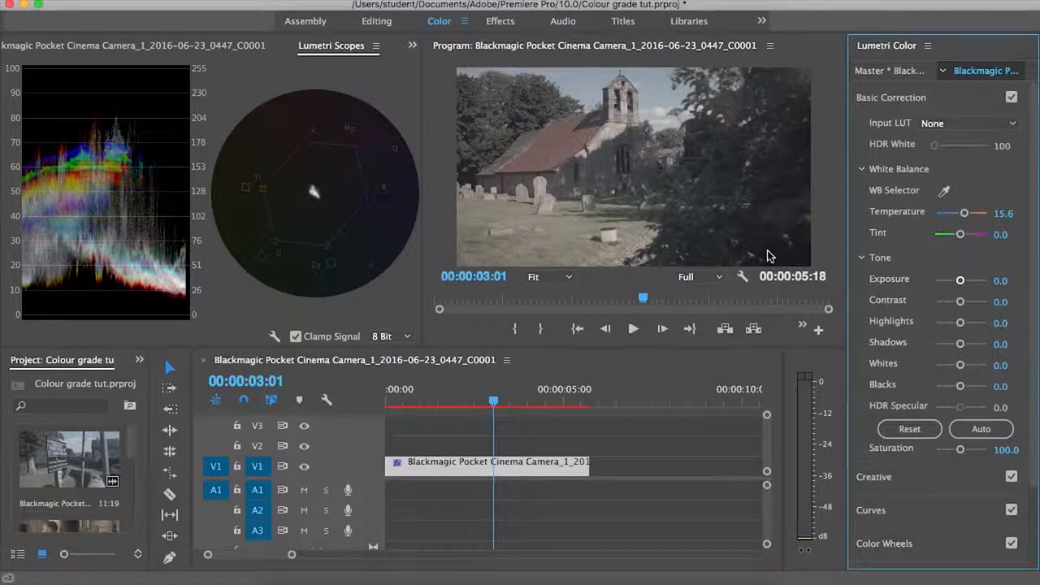
key("super+s")
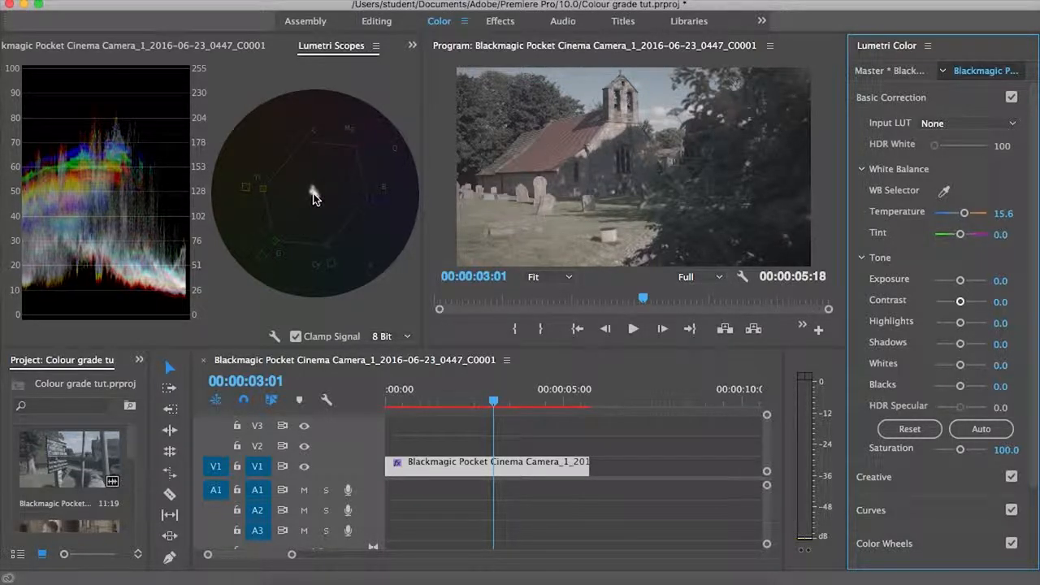
- Preview the Histogram in the Lumetri Scopes, hide it again, and add the RGB Parade beside the waveform and vectorscope
right_click(249, 189)
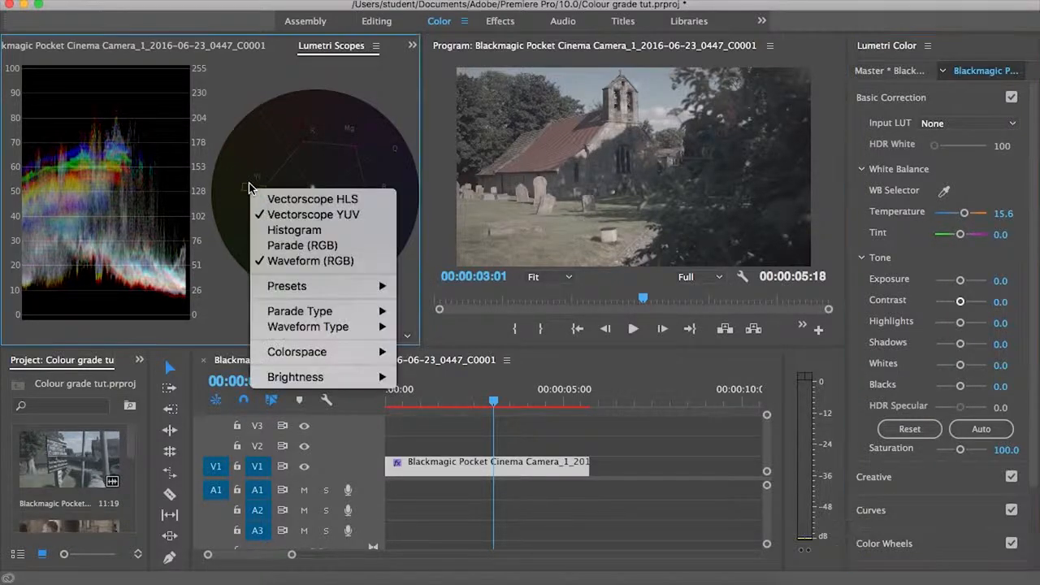
left_click(294, 230)
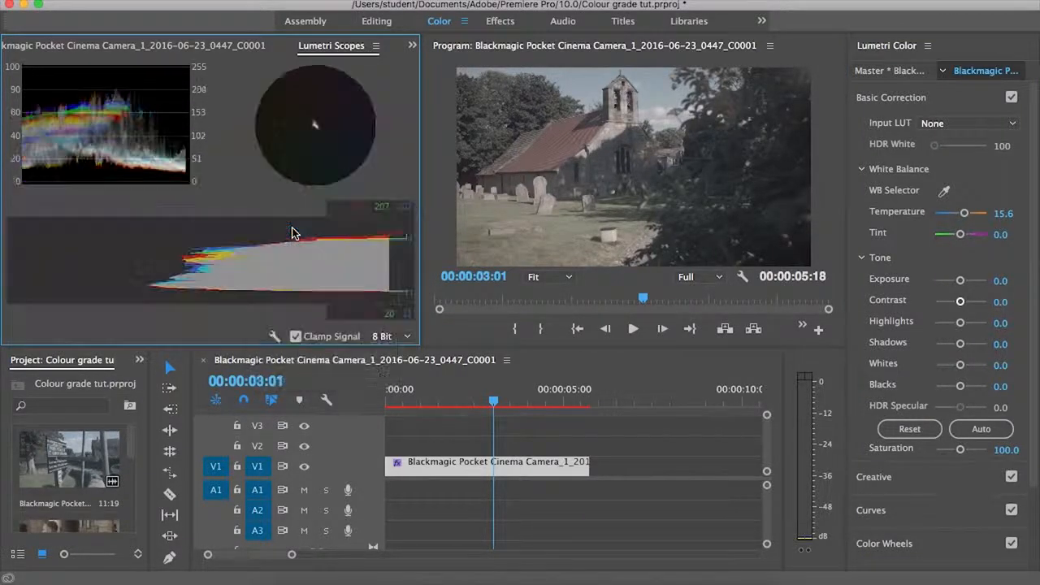
right_click(326, 158)
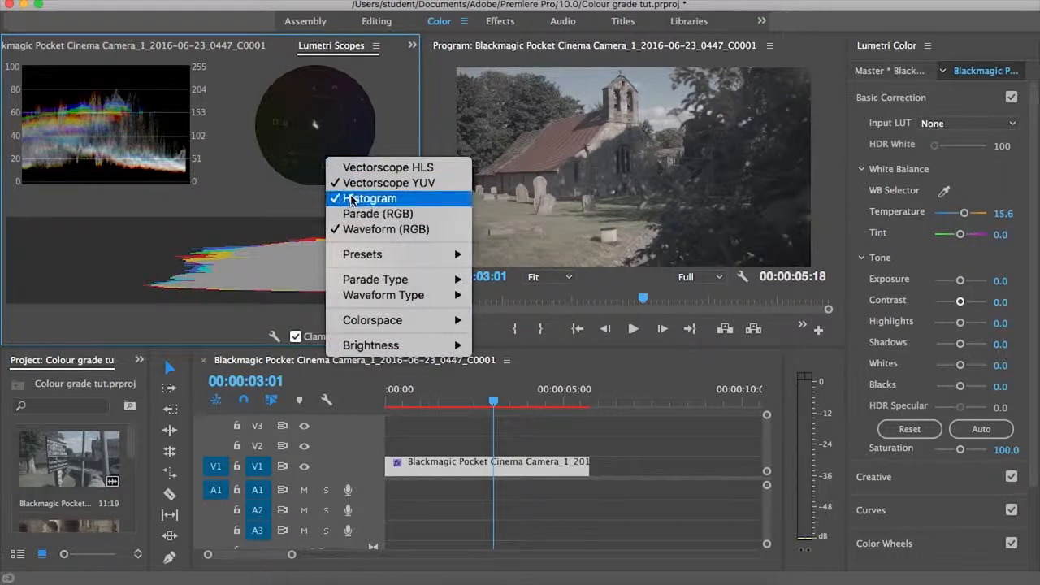
left_click(352, 200)
right_click(315, 187)
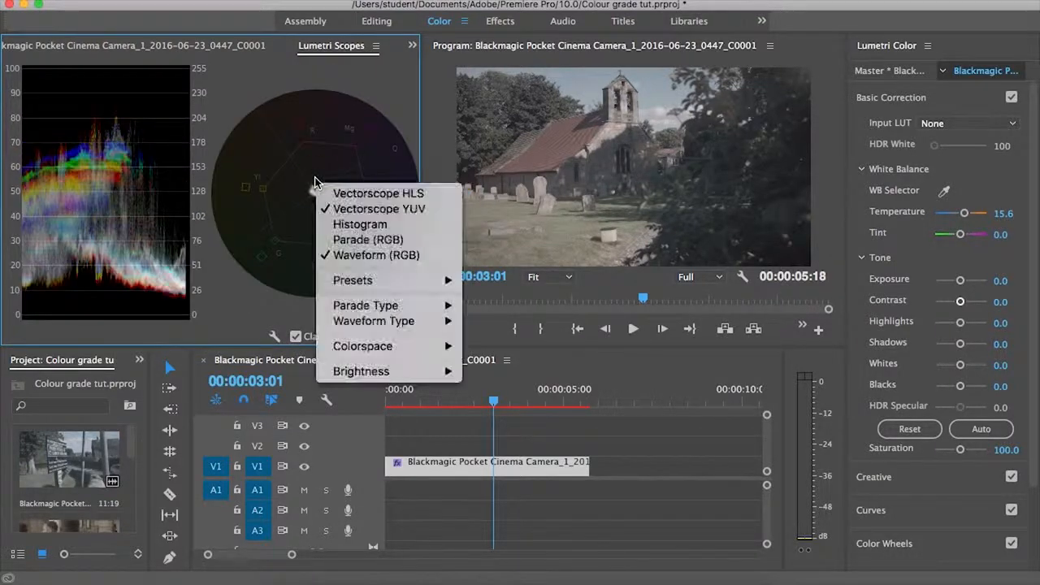
left_click(346, 242)
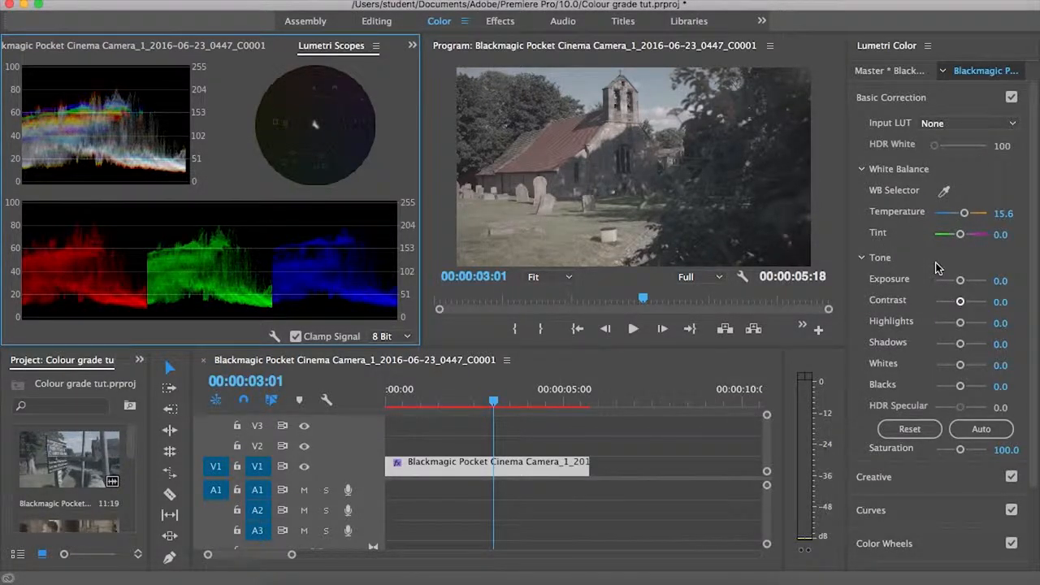
- Raise the church clip's Exposure to 0.5 in the basic correction tone settings
scroll(936, 263, "down", 1)
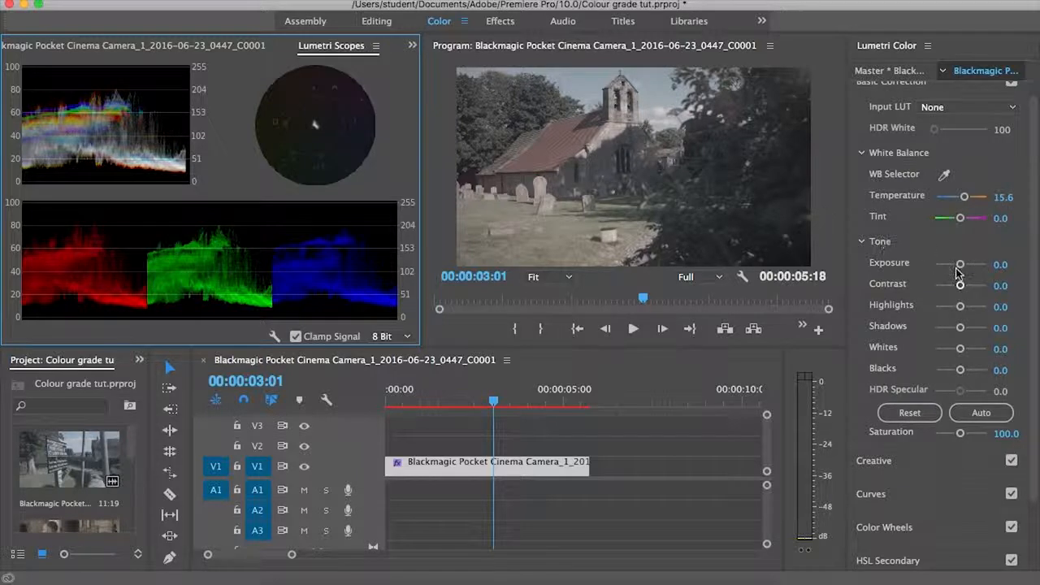
left_click_drag(962, 265, 964, 266)
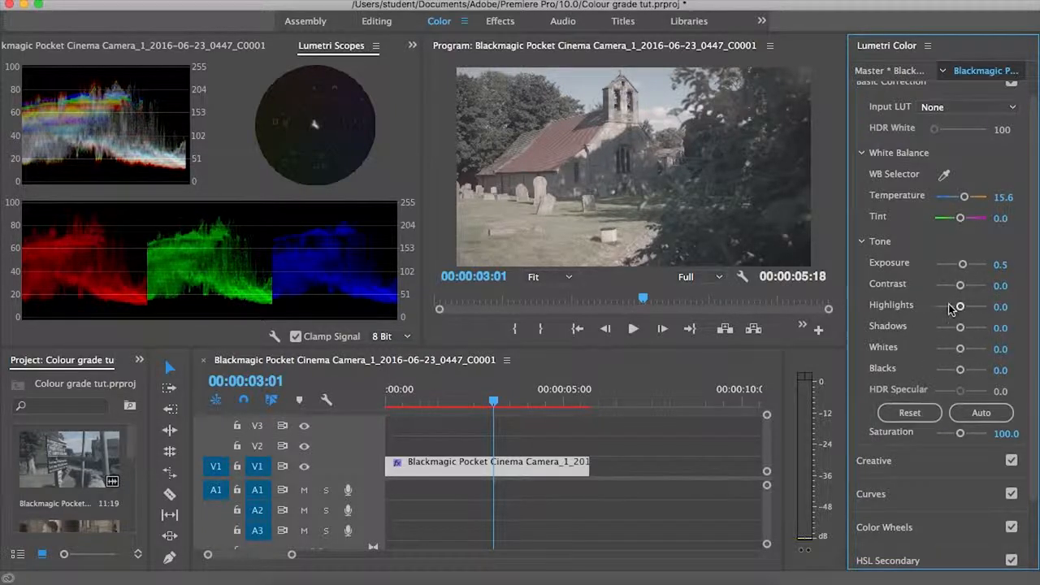
scroll(907, 347, "up", 1)
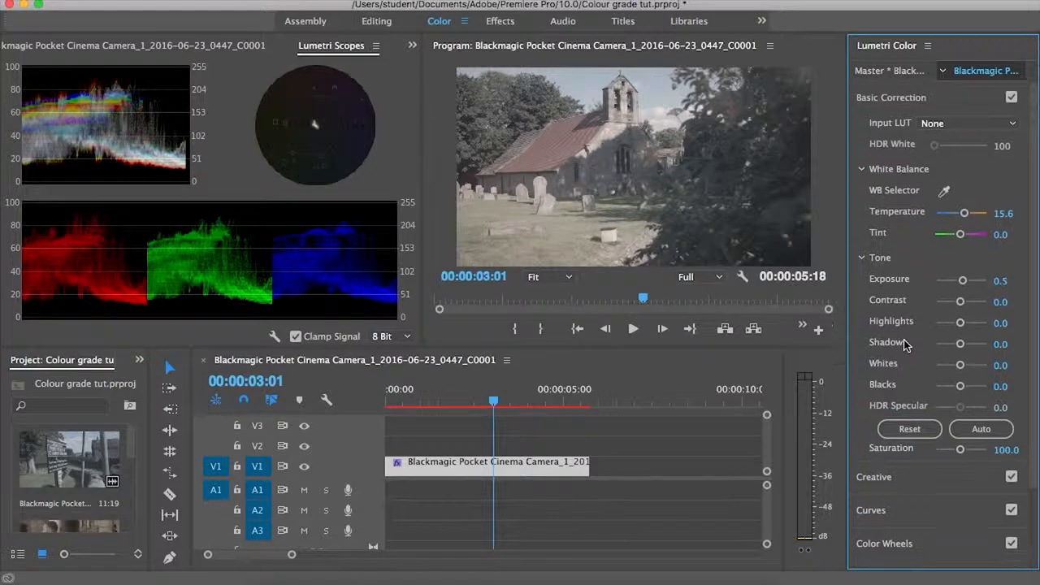
- Look through the Color Wheels, Creative and Basic Correction settings available for the clip
left_click(895, 99)
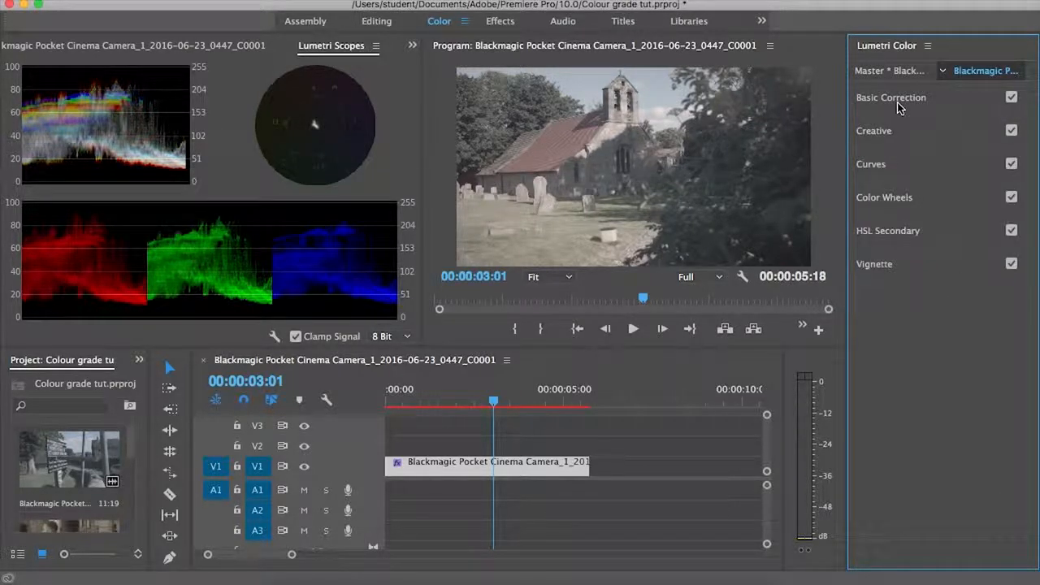
left_click(899, 196)
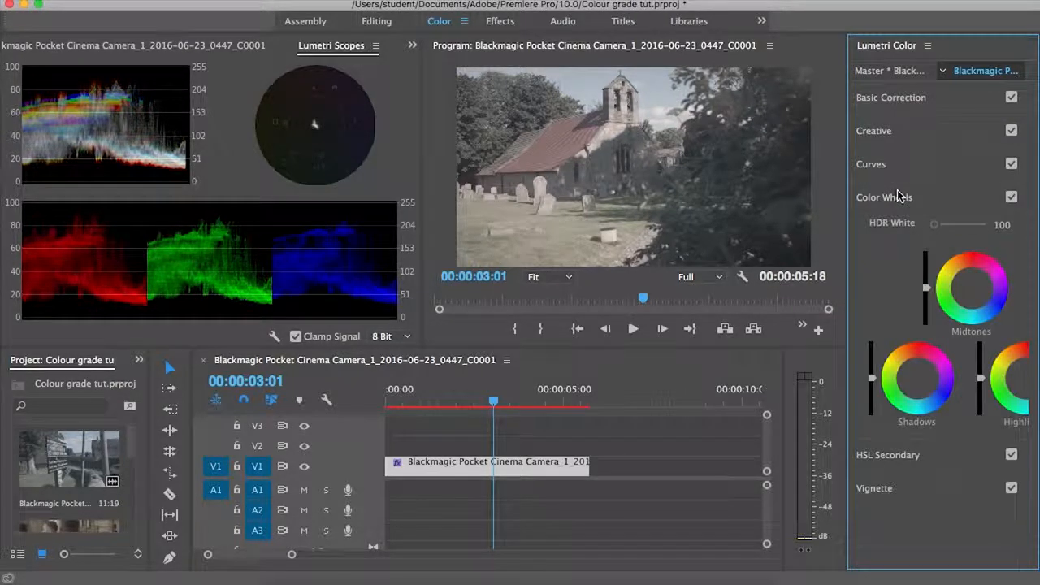
left_click(899, 197)
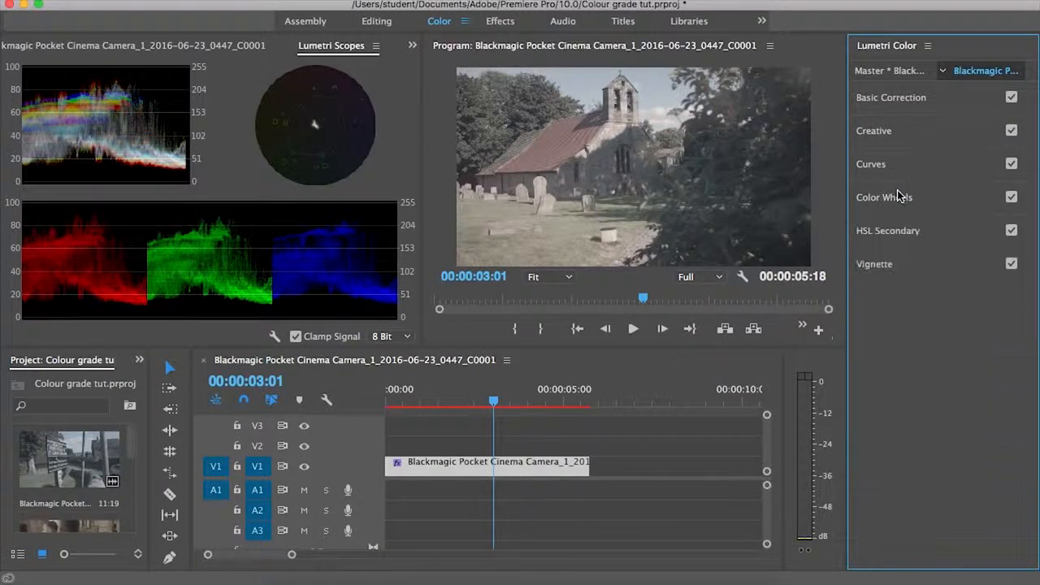
left_click(900, 131)
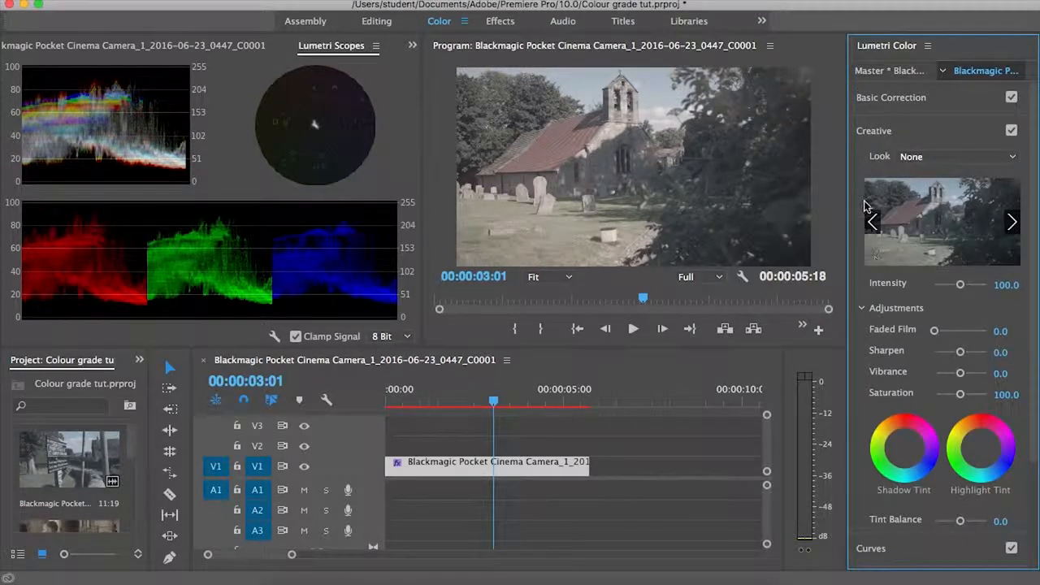
left_click(872, 131)
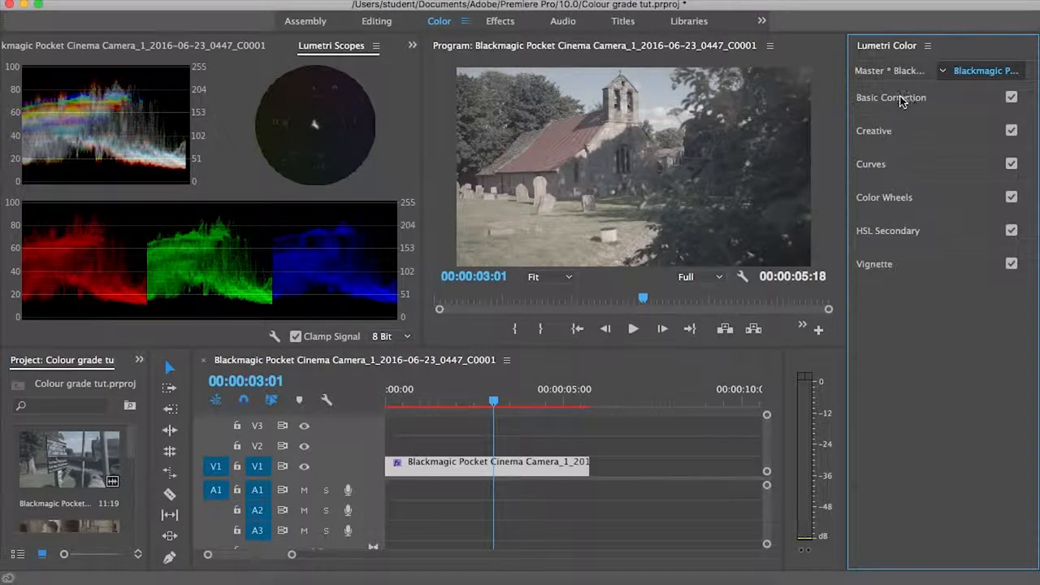
left_click(892, 98)
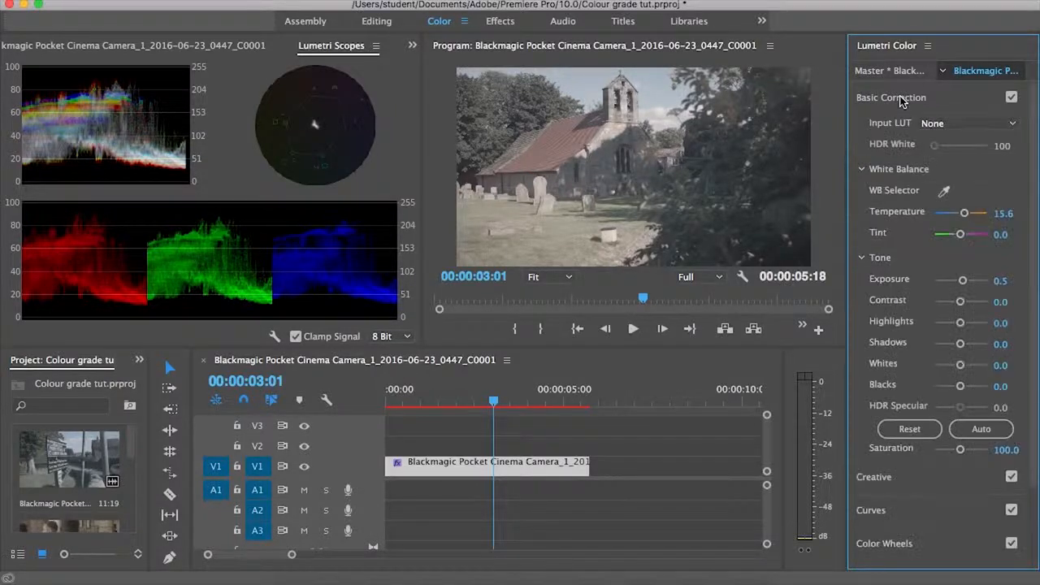
left_click(898, 99)
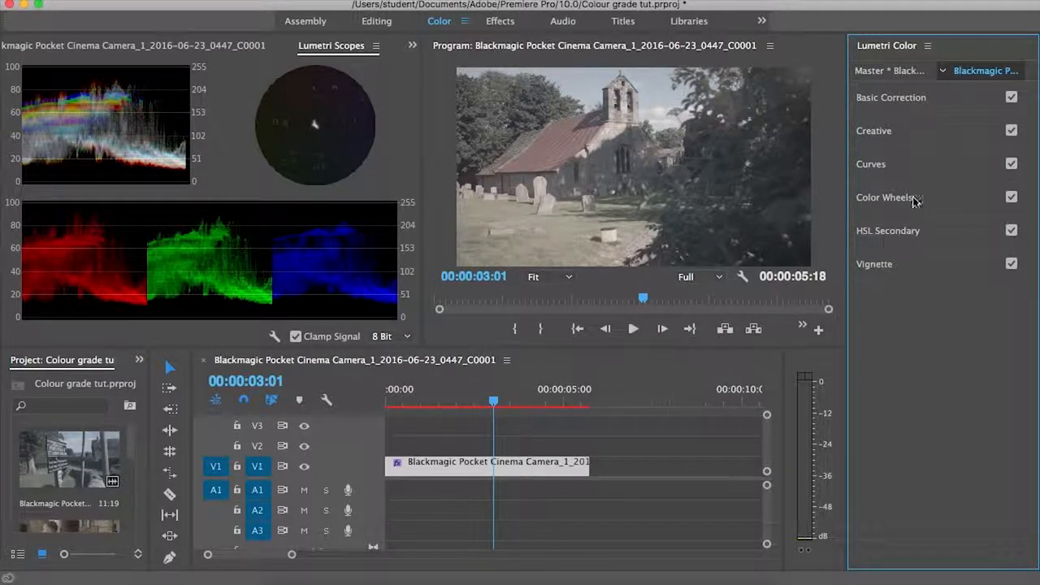
- Try an S-shaped contrast curve on the master RGB curve with raised highlights and lowered shadows, and reset it to a straight line
left_click(907, 167)
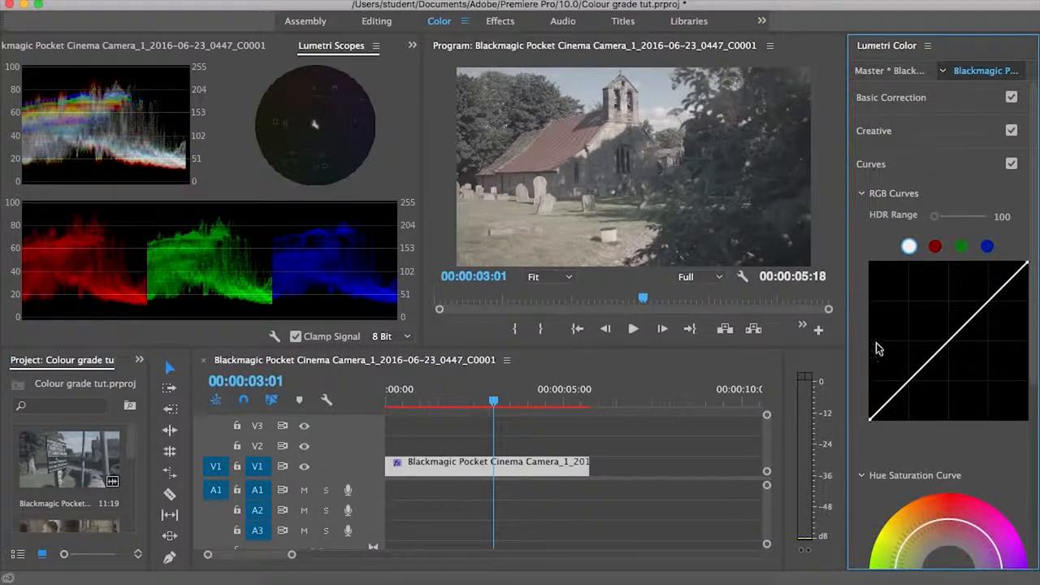
scroll(878, 347, "down", 5)
scroll(878, 347, "up", 5)
left_click_drag(999, 295, 986, 291)
left_click(909, 384)
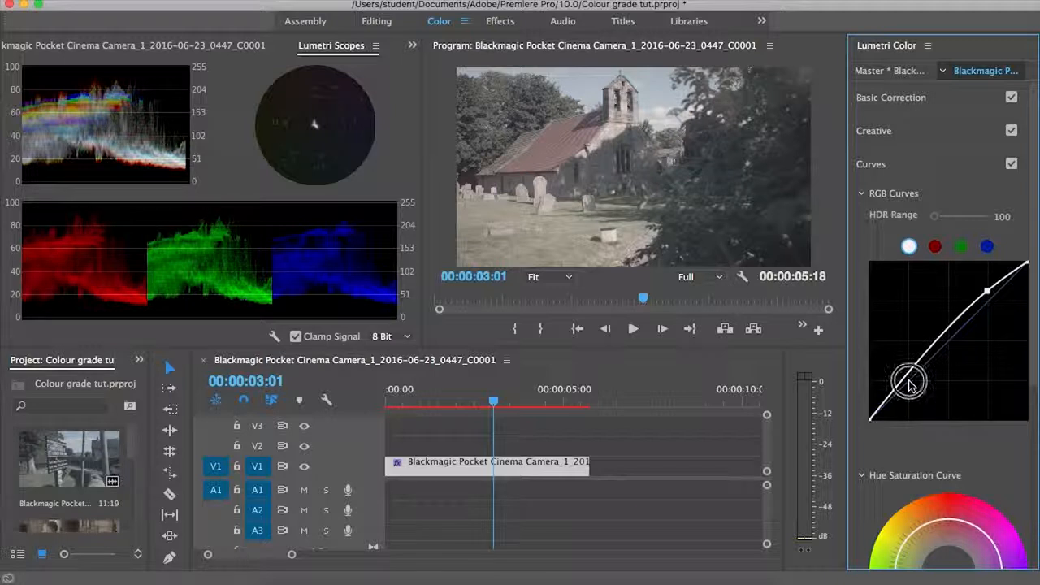
left_click_drag(909, 387, 912, 391)
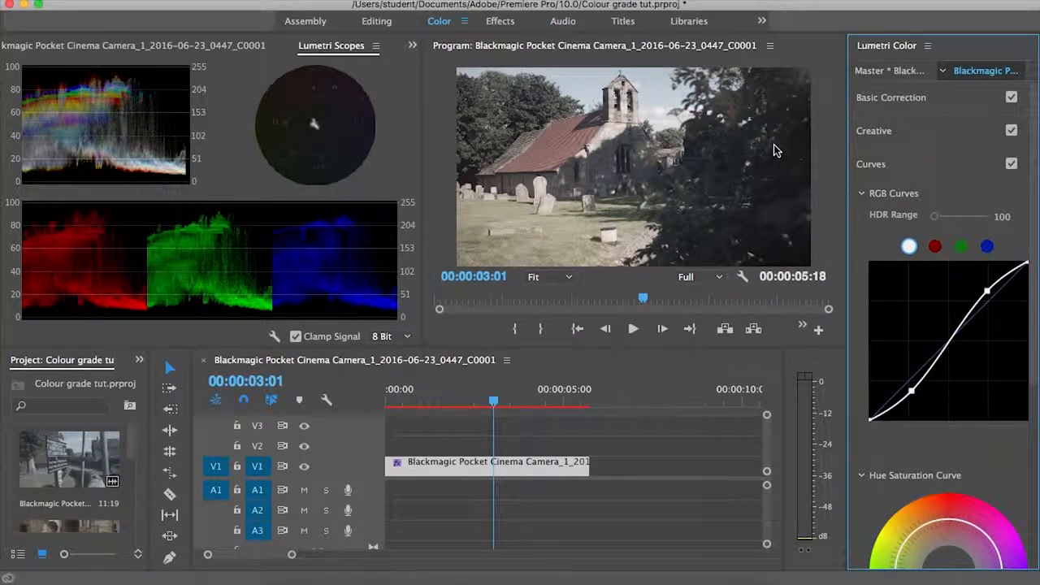
double_click(959, 348)
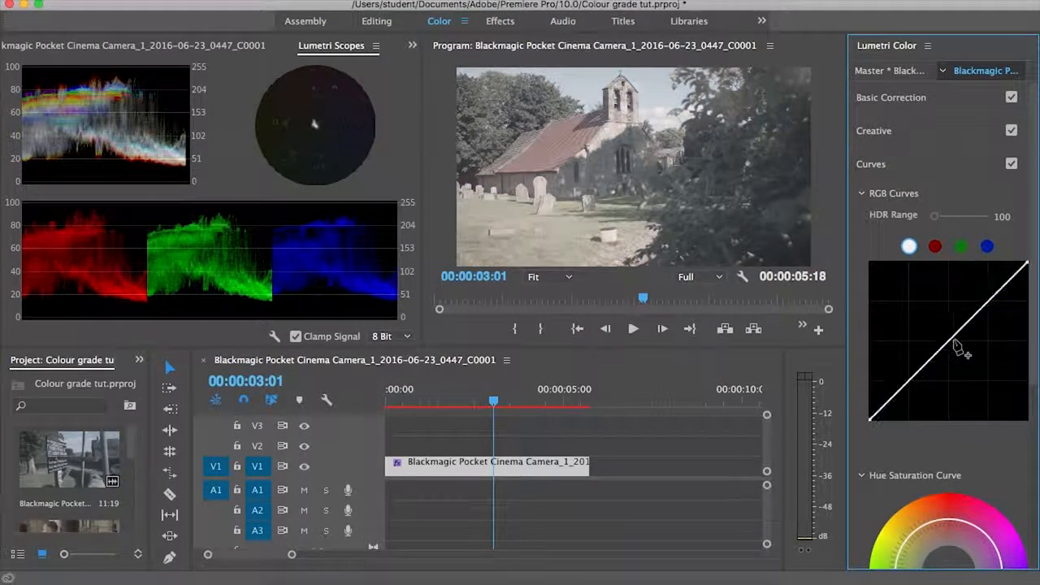
- Boost the clip's saturation across all hues by pulling the Hue Saturation Curve outward from a single point near red
scroll(971, 382, "down", 3)
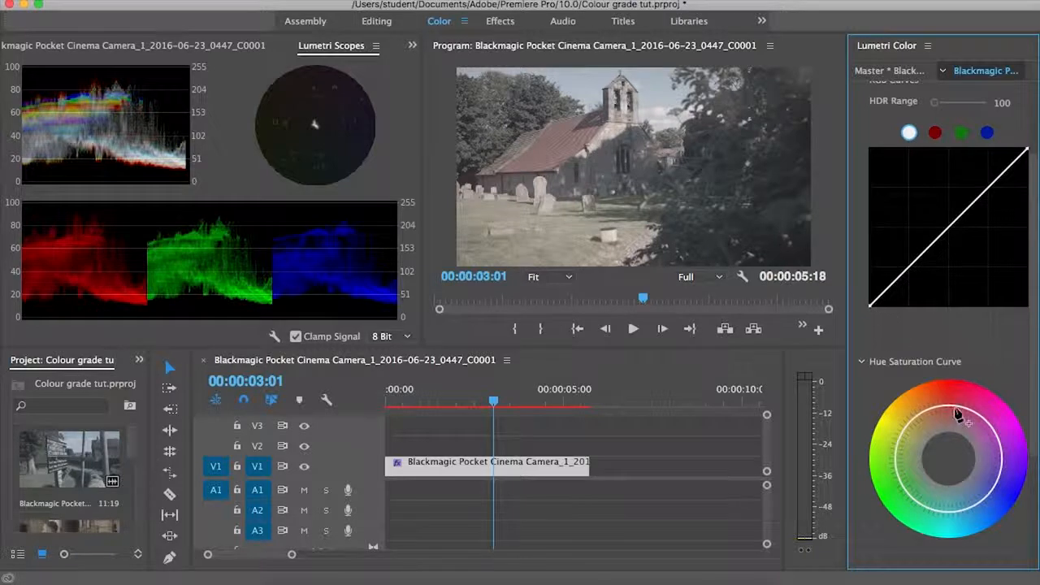
left_click_drag(957, 414, 968, 394)
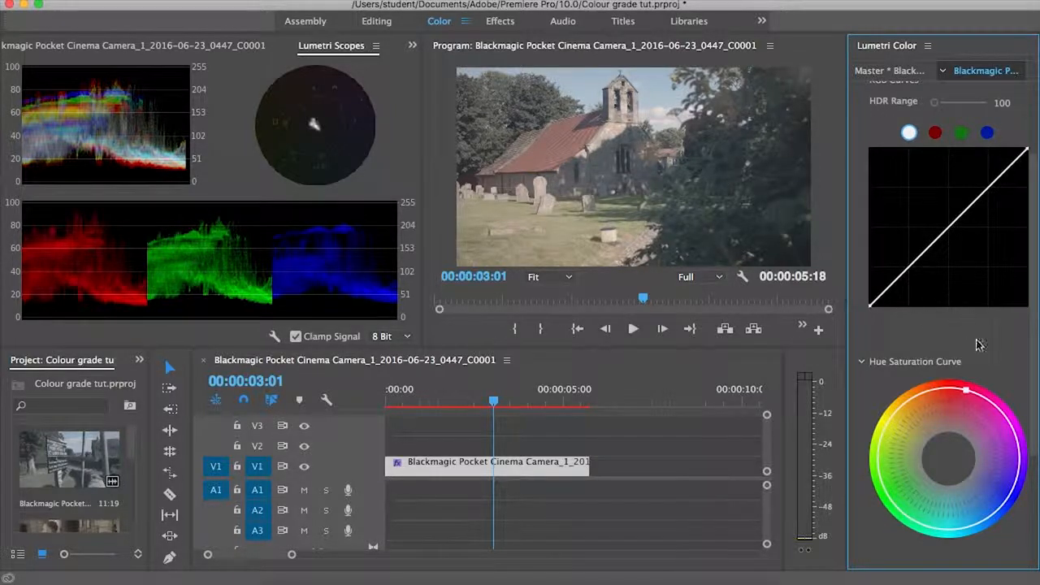
scroll(978, 345, "up", 3)
left_click(897, 167)
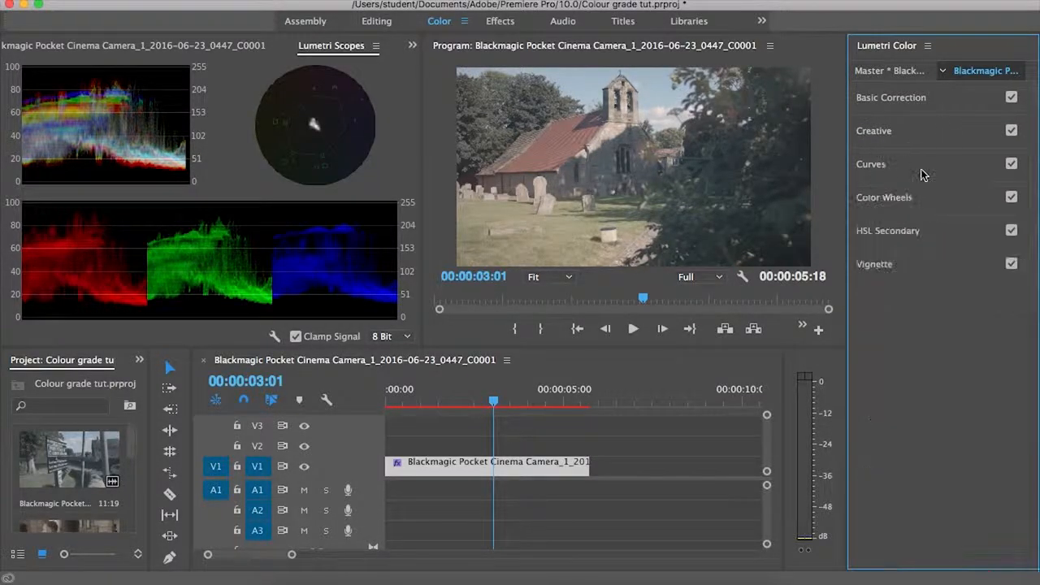
- In Basic Correction, set Exposure to 0.0, Highlights to 15.6, Shadows to -9.4 and Saturation to 162.5
left_click(922, 100)
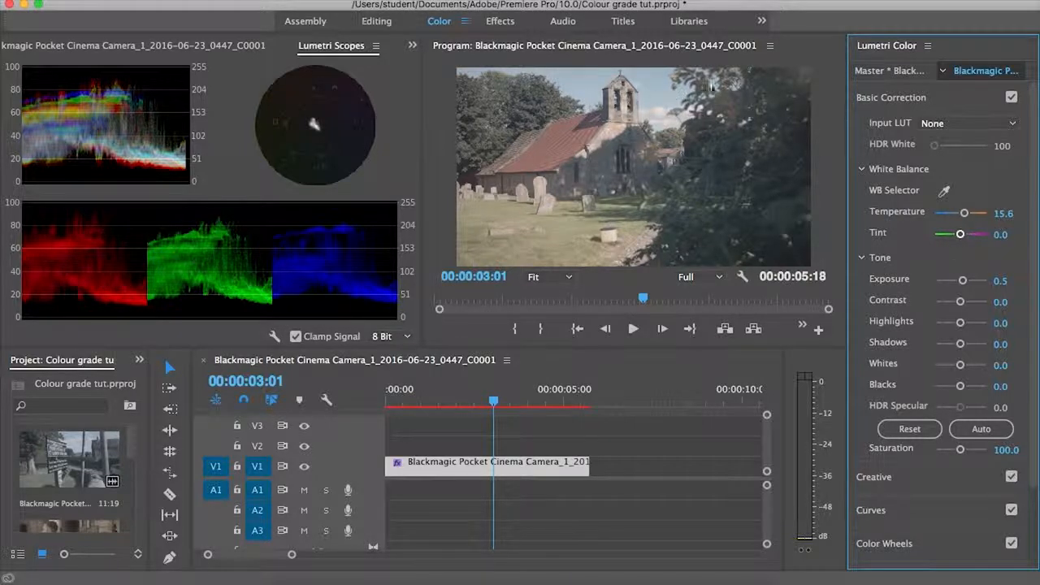
mouse_move(963, 282)
left_mouse_down()
mouse_move(966, 307)
mouse_move(955, 301)
left_mouse_up()
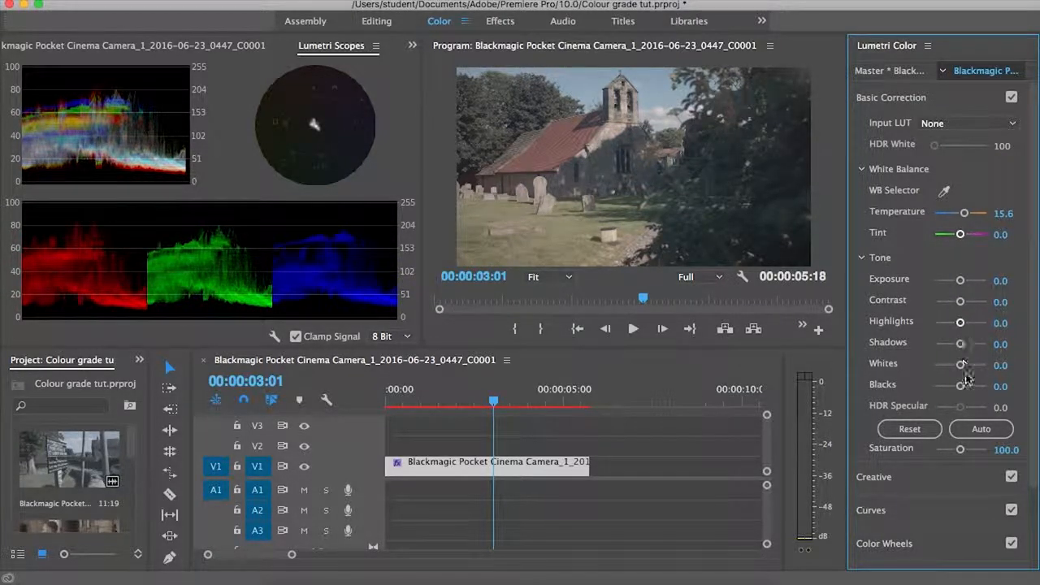
left_click_drag(961, 325, 967, 328)
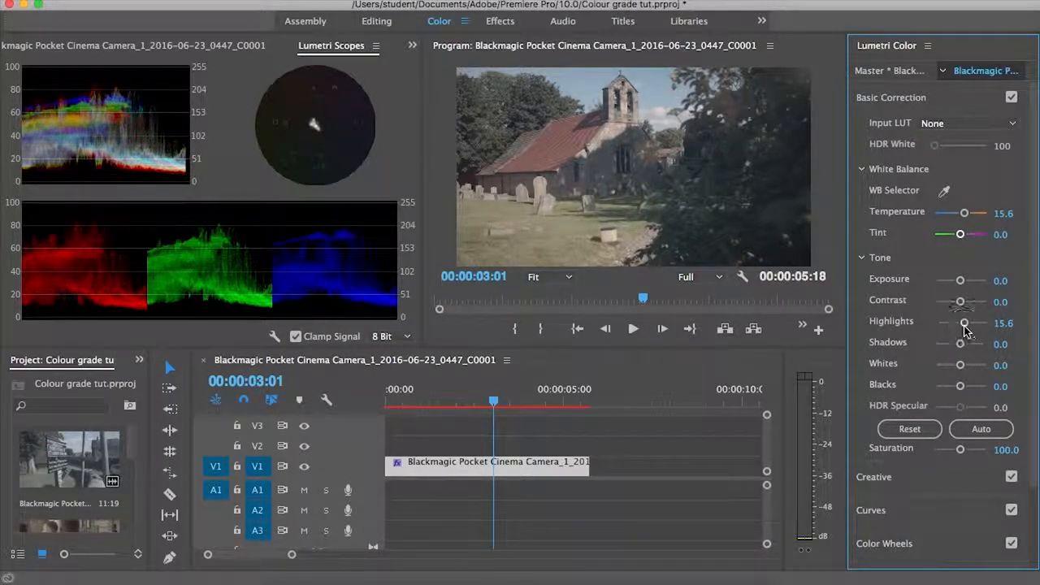
left_click_drag(961, 344, 959, 347)
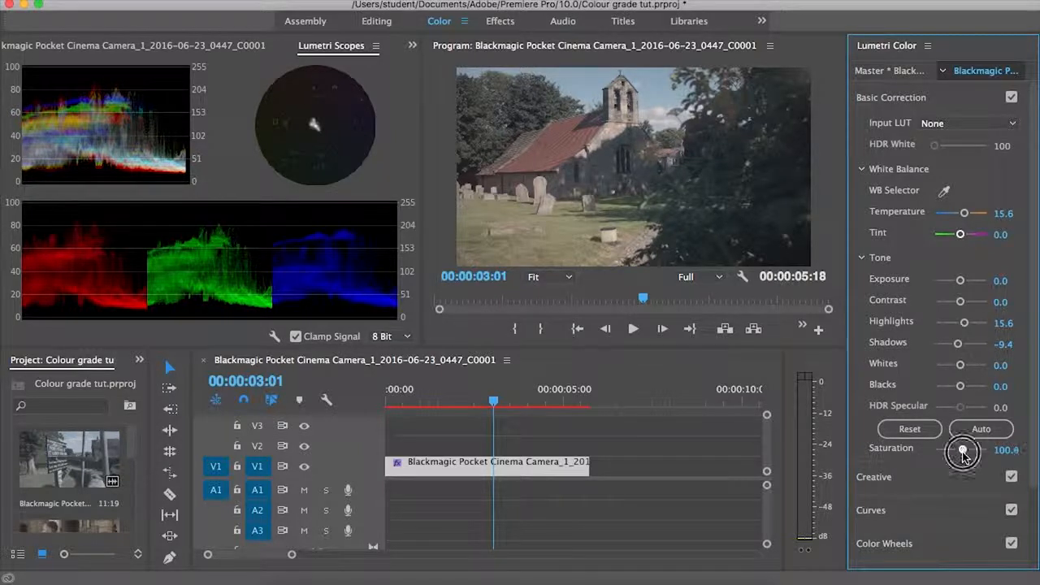
mouse_move(961, 451)
left_mouse_down()
mouse_move(994, 457)
mouse_move(978, 458)
left_mouse_up()
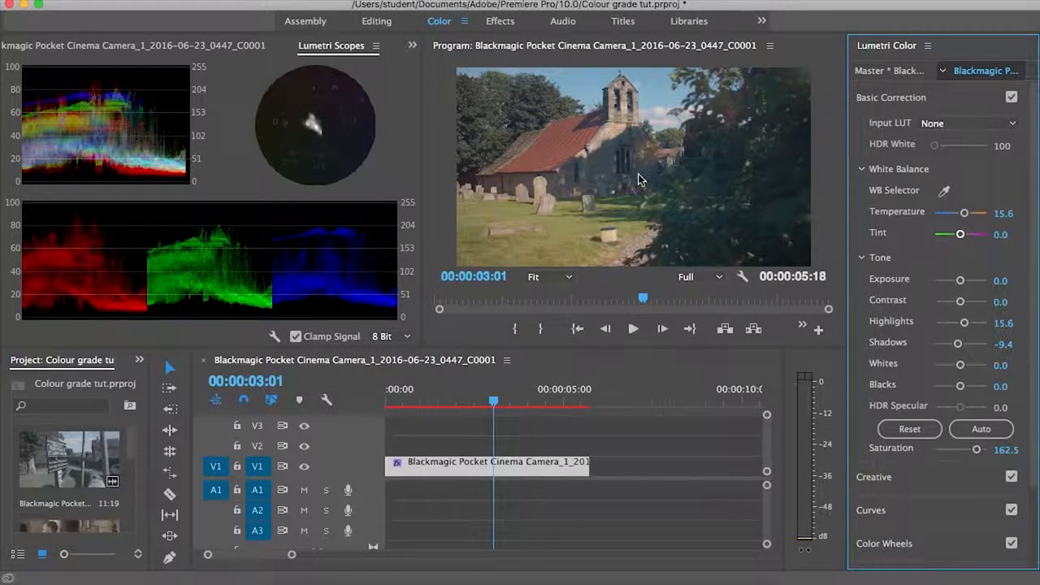
left_click(904, 99)
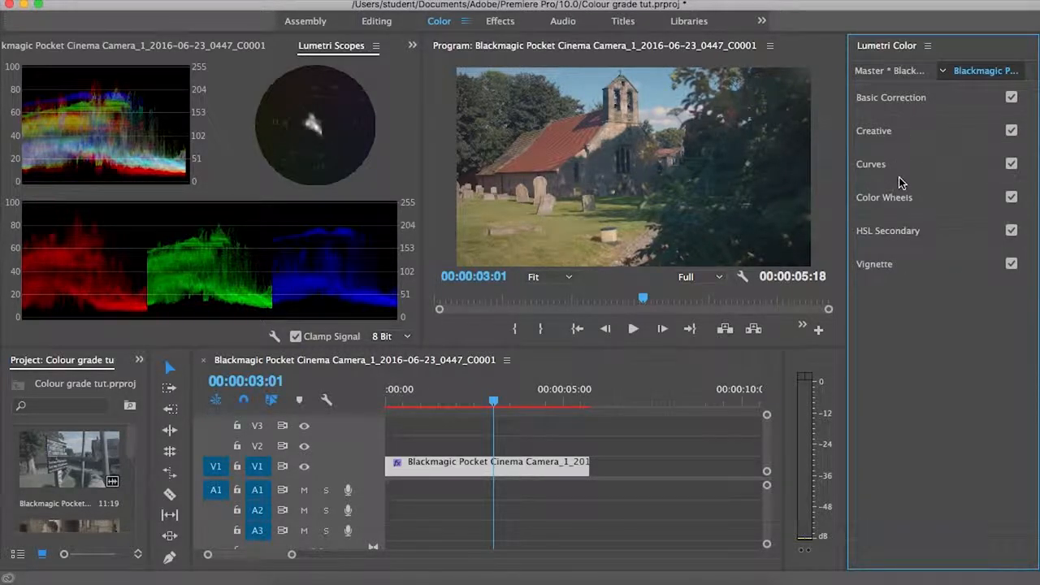
- Review the Color Wheels, the HSL Secondary key and correction settings, and the Hue Saturation Curve
left_click(904, 198)
left_click(904, 197)
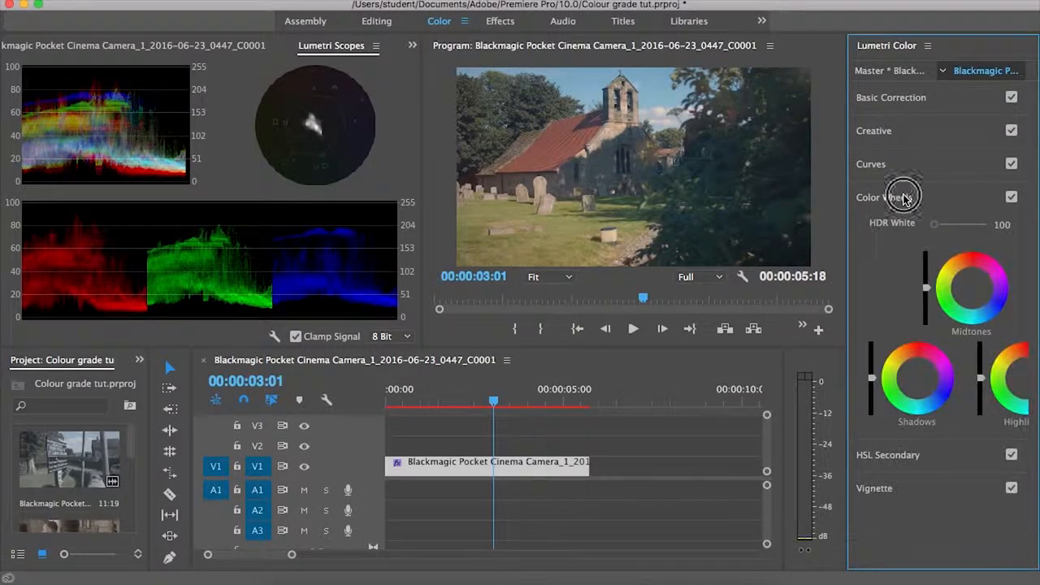
left_click(904, 234)
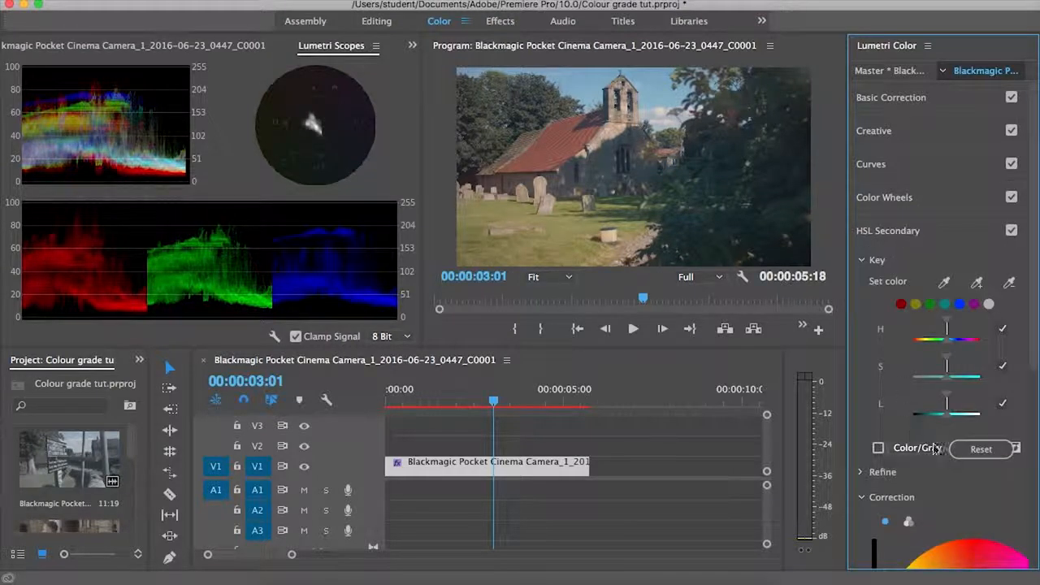
scroll(938, 488, "down", 10)
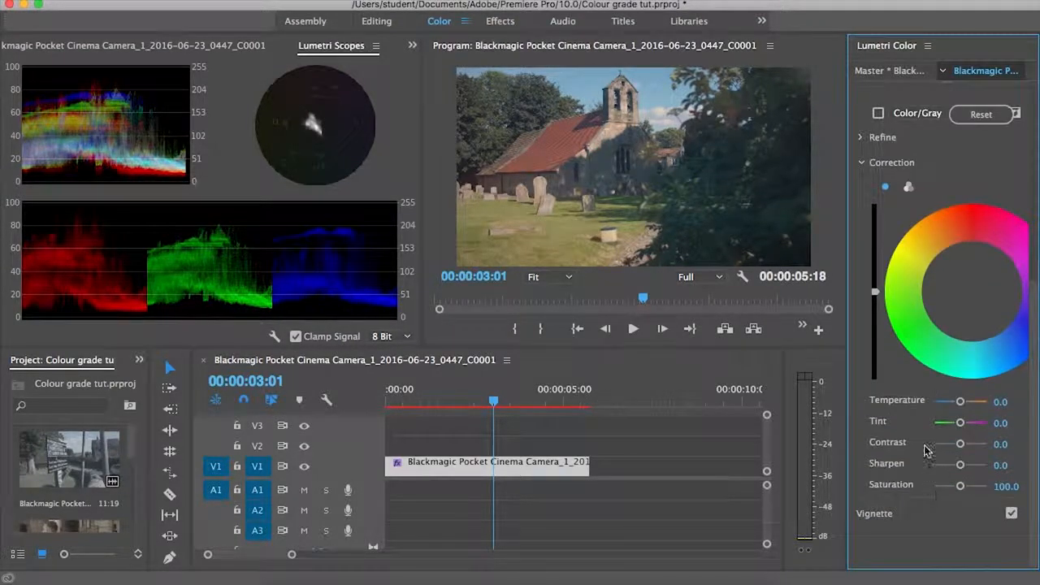
scroll(878, 349, "up", 8)
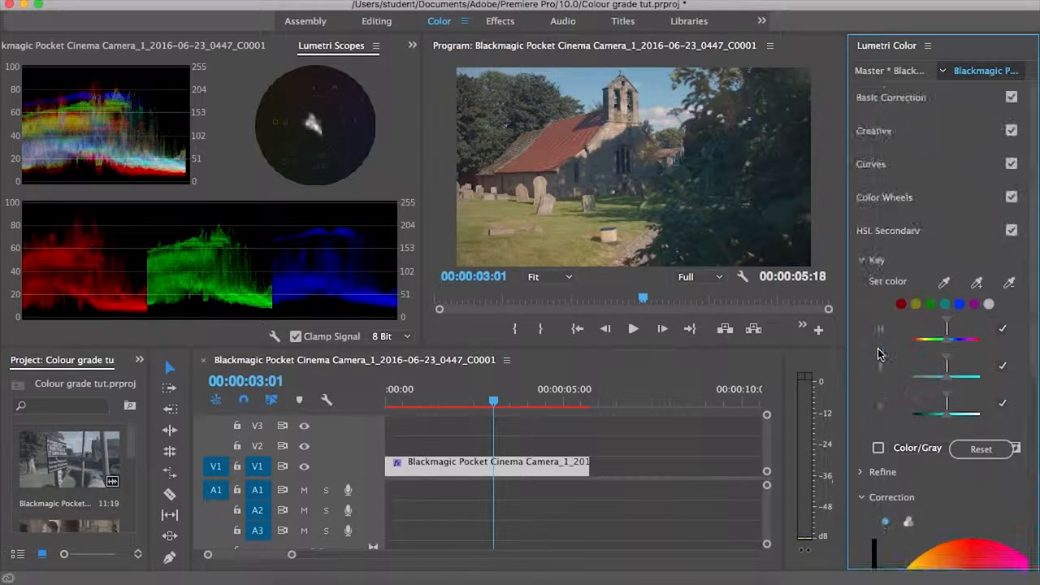
left_click(890, 234)
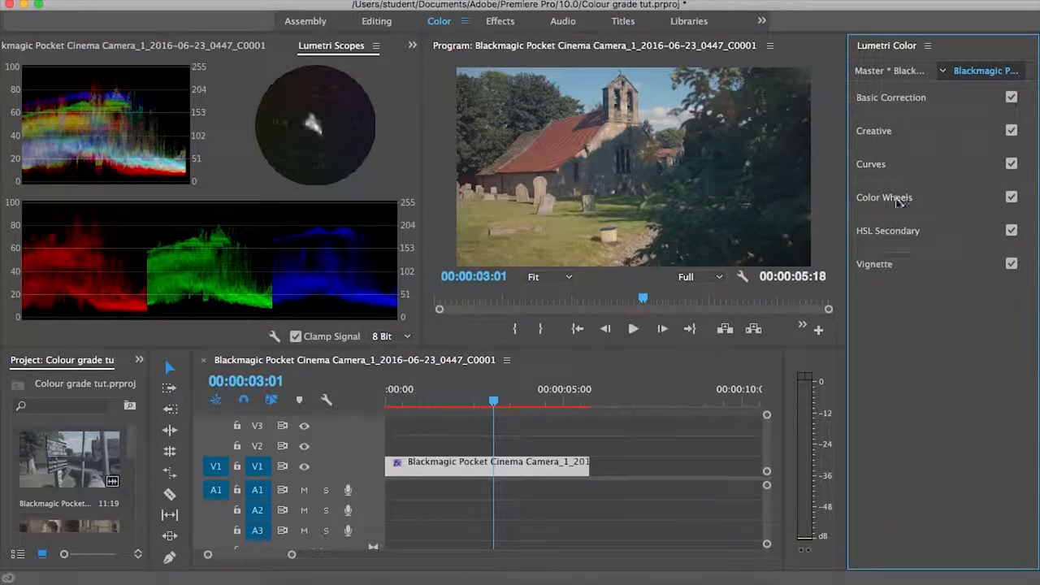
left_click(909, 159)
scroll(905, 298, "down", 5)
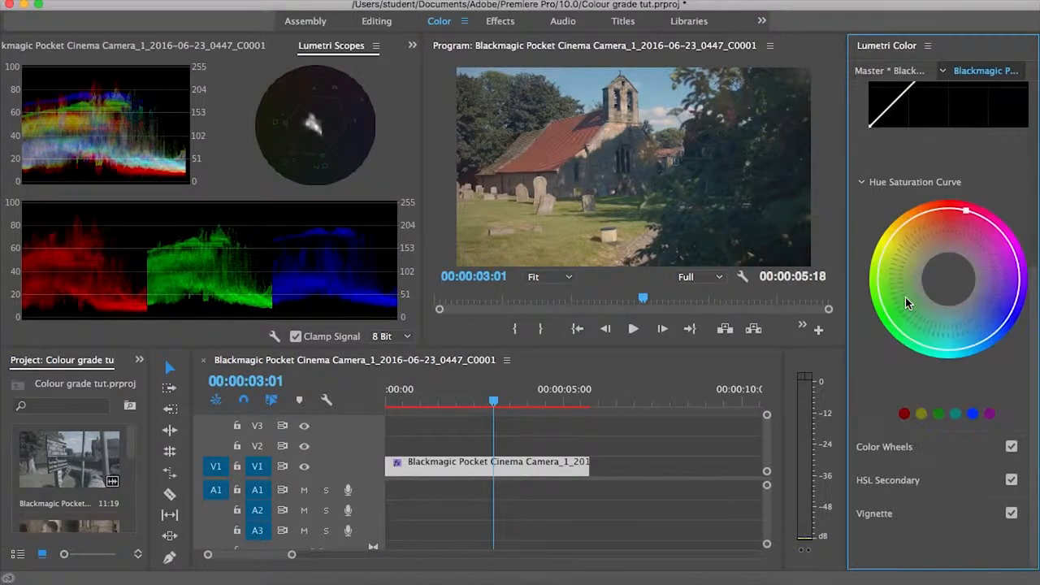
scroll(905, 297, "up", 5)
left_click(890, 161)
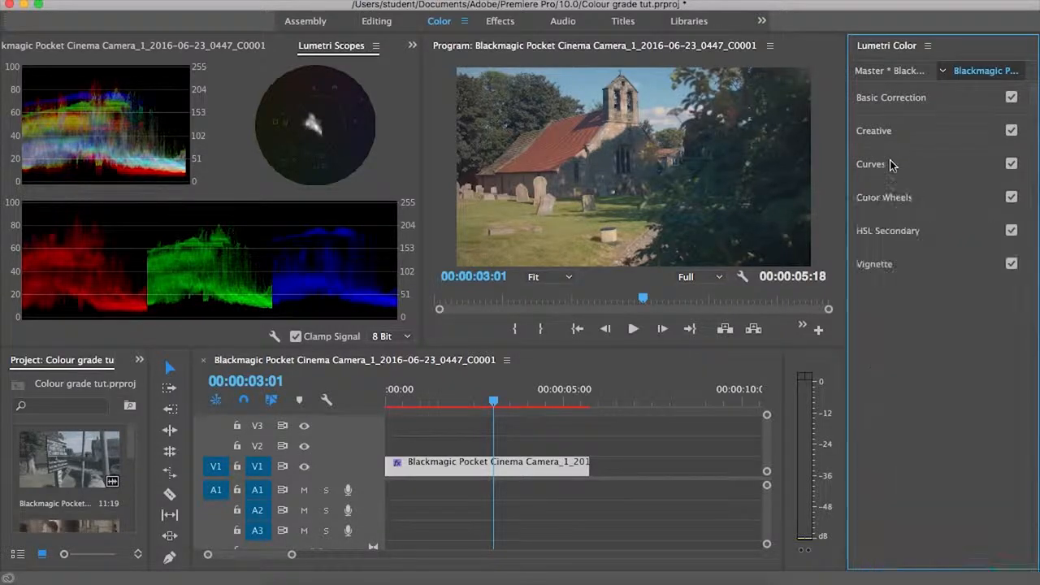
- In the Creative adjustments, try a Saturation of 128.1 and undo it, then set Vibrance to 34.4
left_click(893, 135)
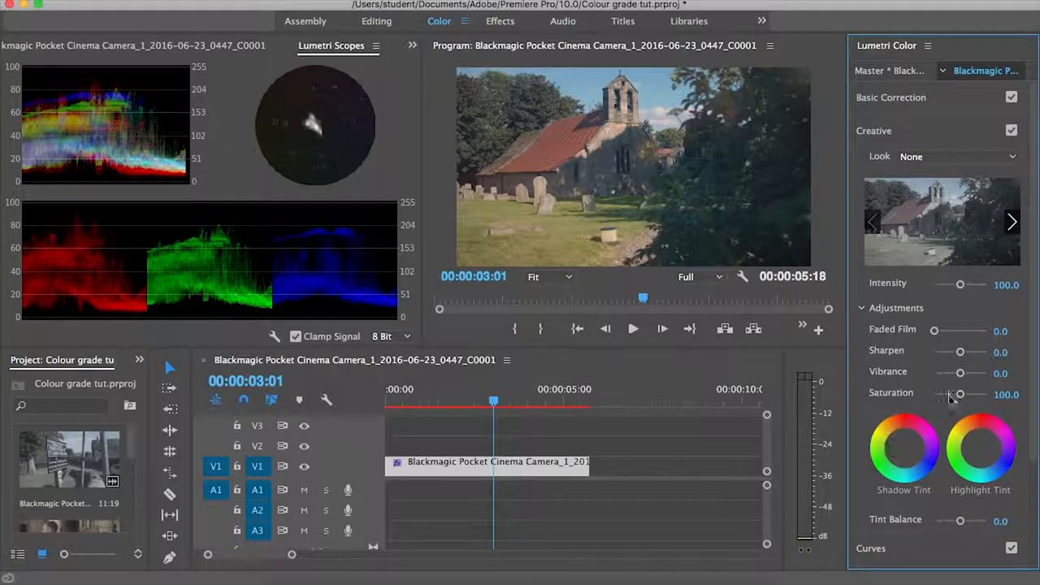
left_click_drag(960, 395, 970, 399)
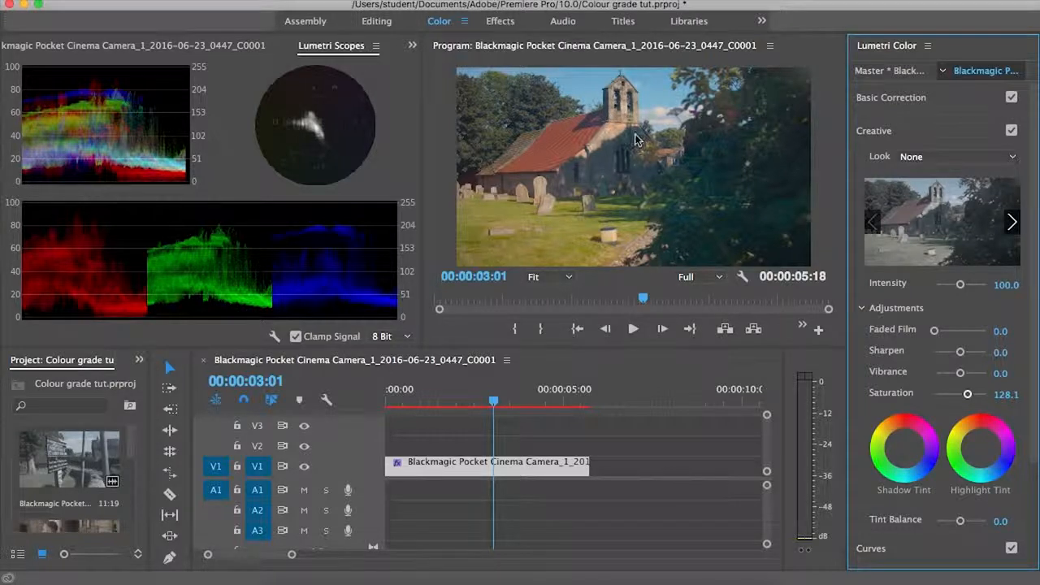
key("super+z")
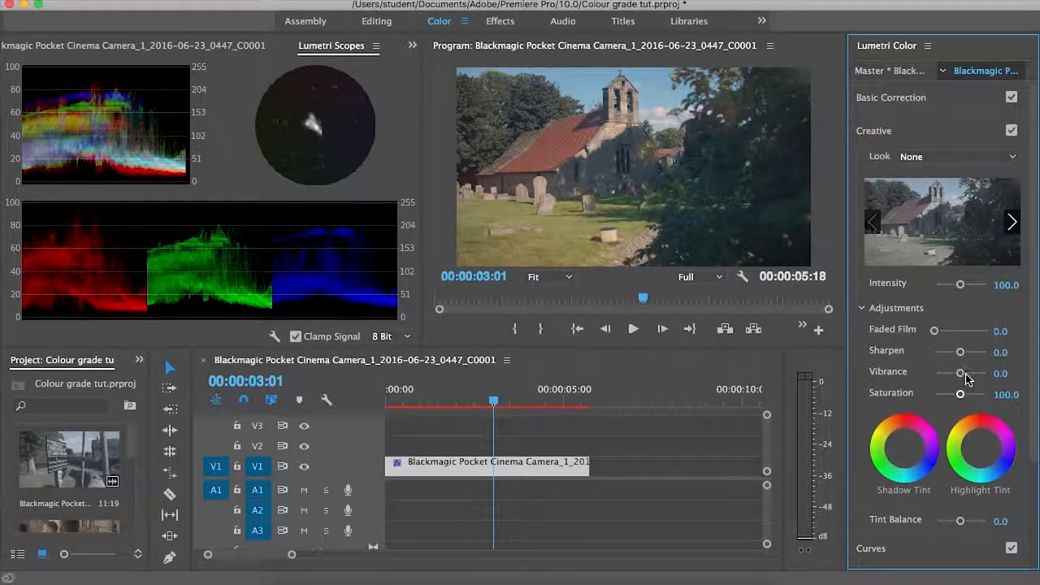
left_click_drag(962, 378, 967, 379)
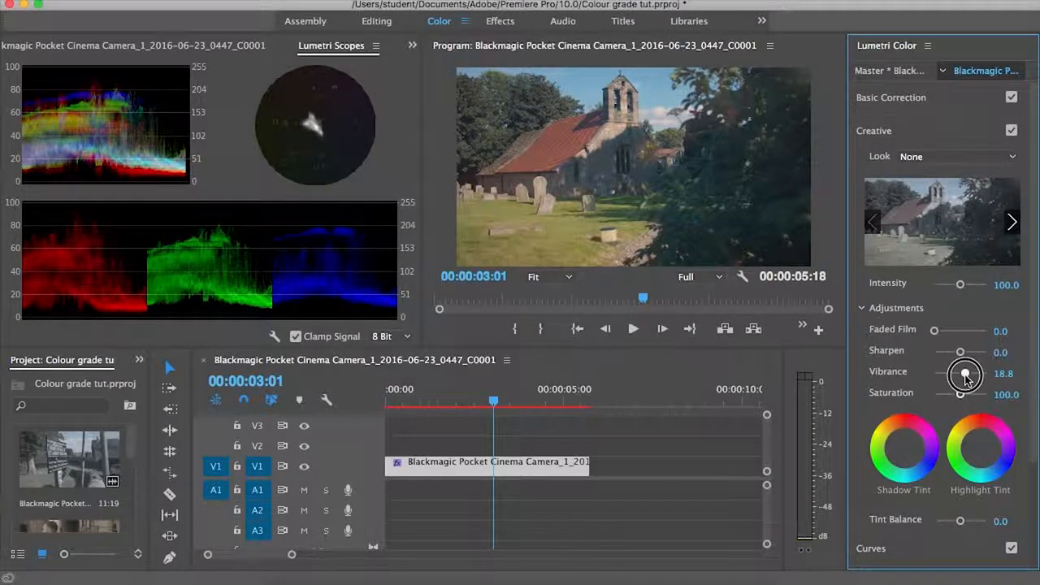
left_click_drag(966, 377, 970, 376)
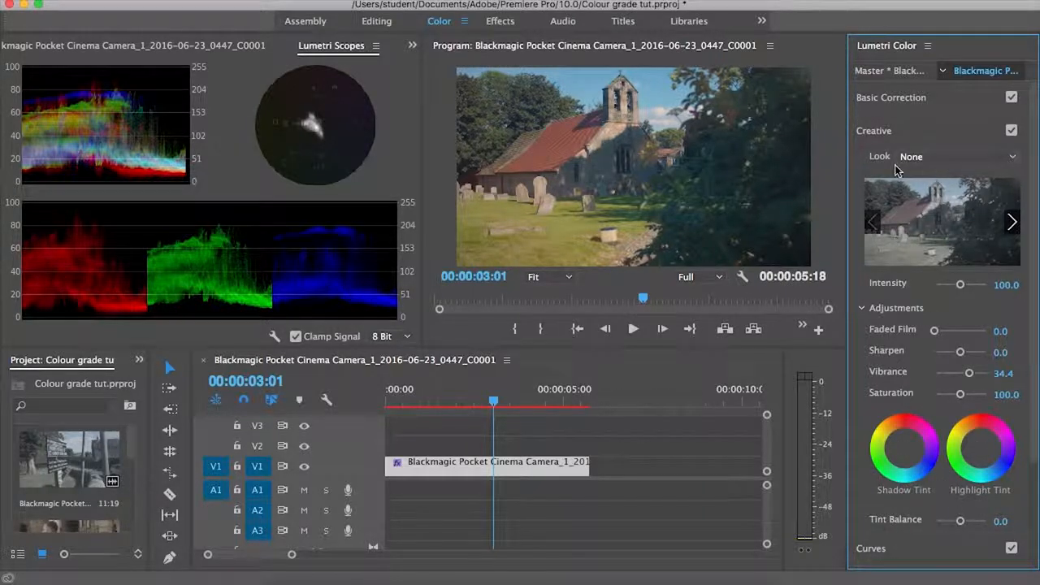
left_click(890, 127)
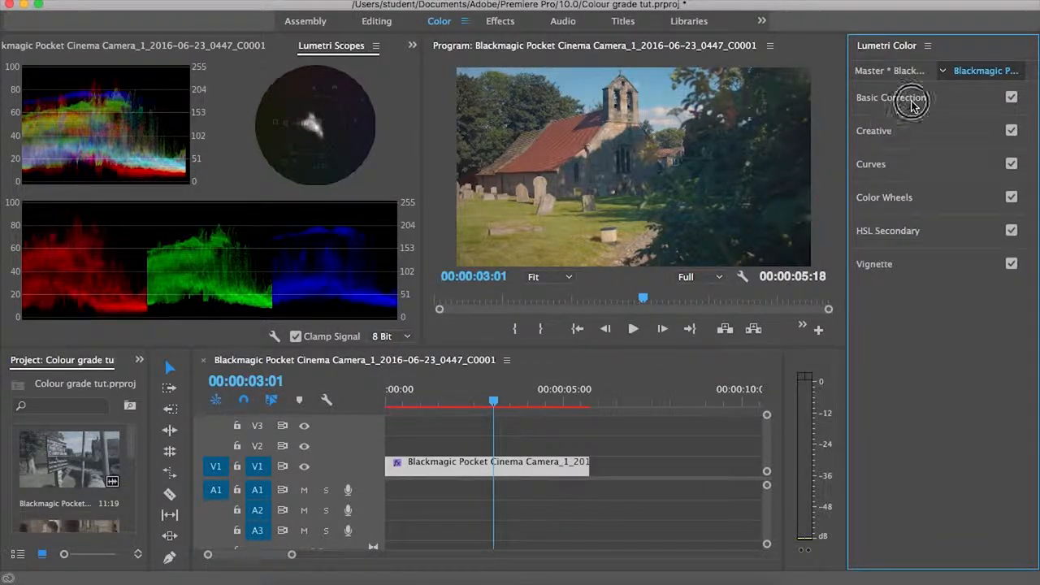
- In Basic Correction, set Blacks to -9.4 and Whites to 34.4
left_click(895, 98)
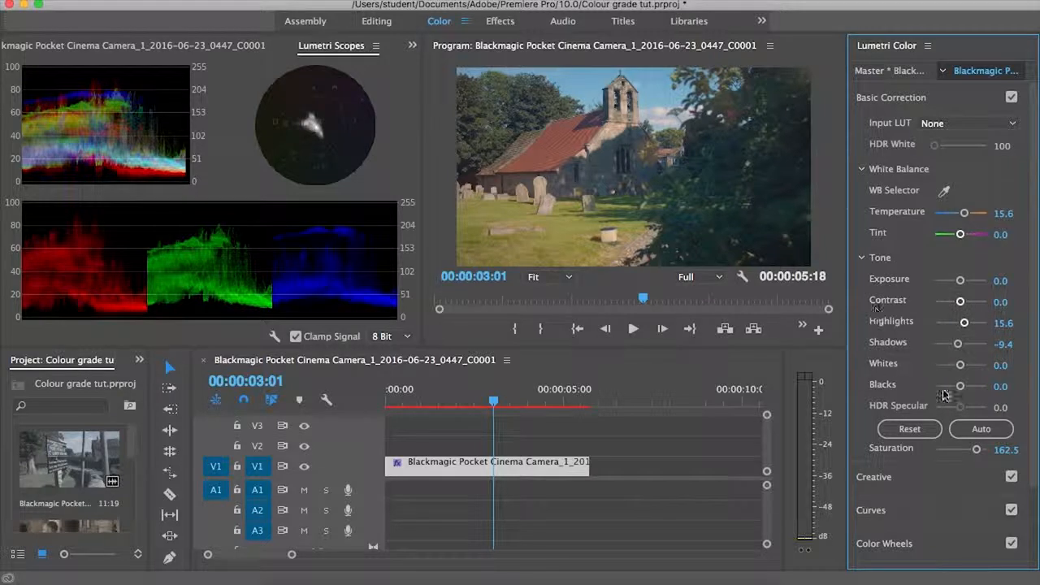
left_click_drag(962, 387, 972, 386)
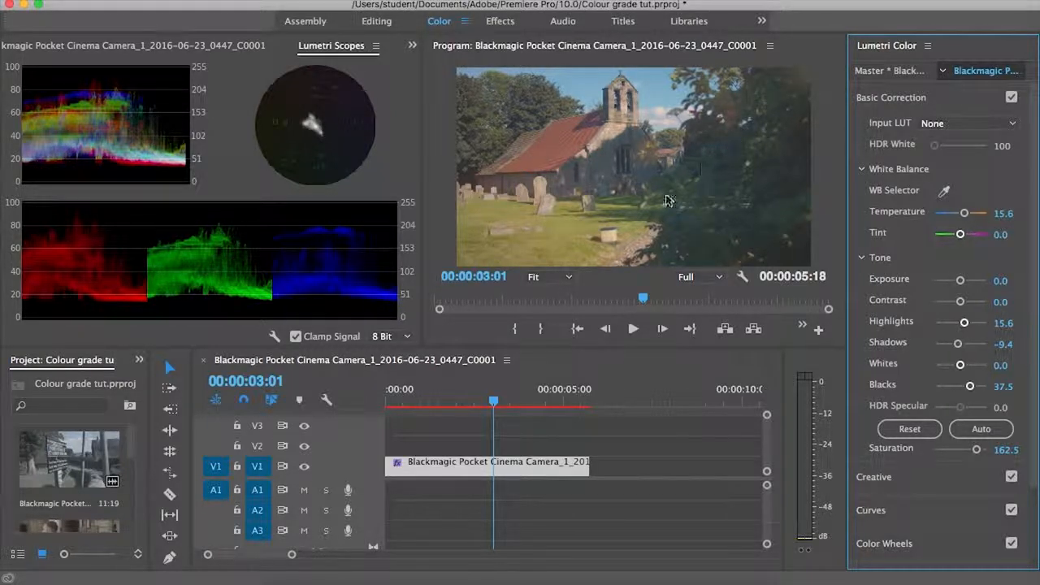
left_click_drag(969, 386, 960, 387)
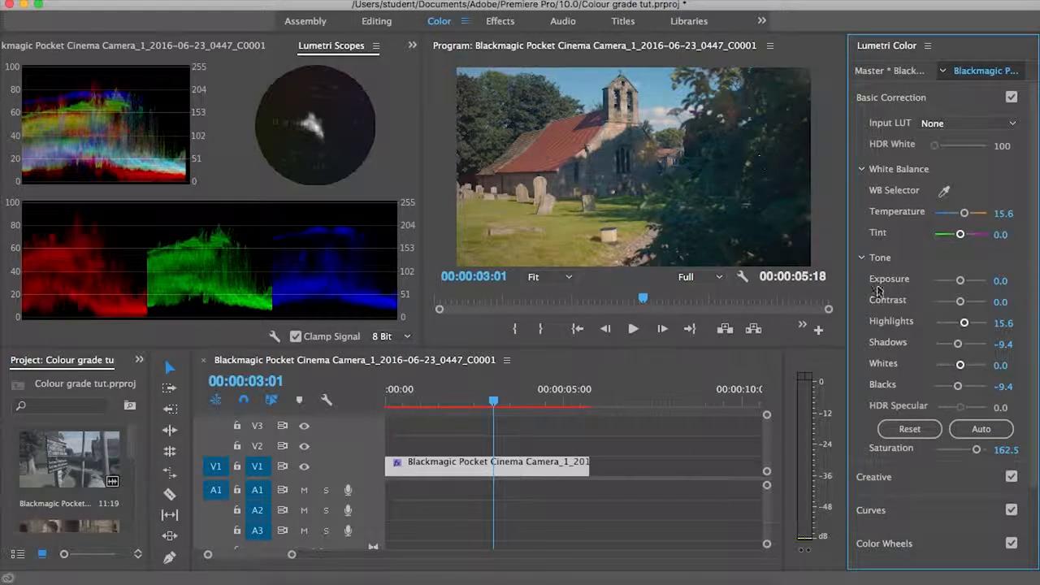
left_click_drag(962, 370, 970, 371)
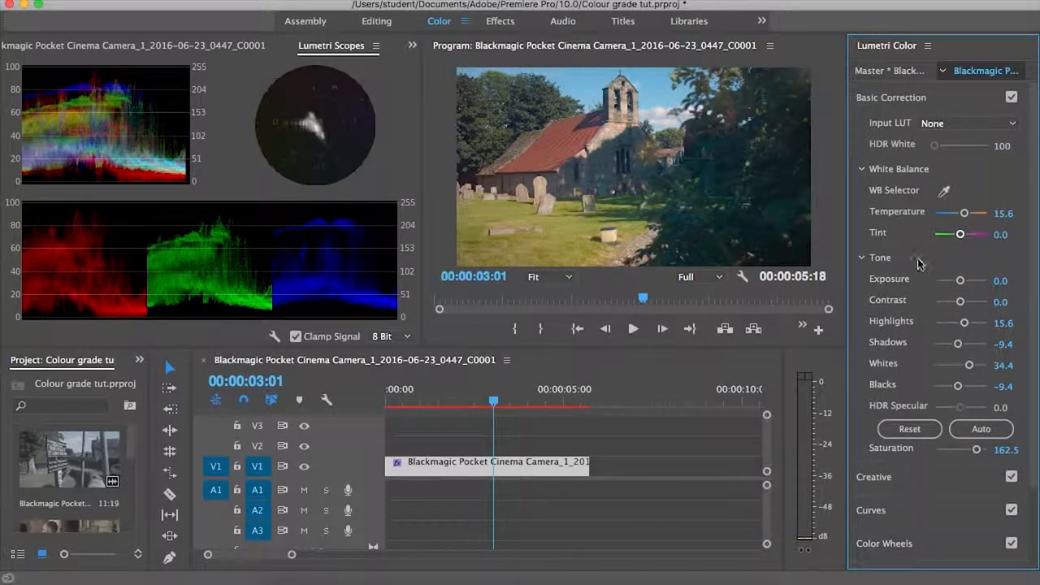
left_click(891, 99)
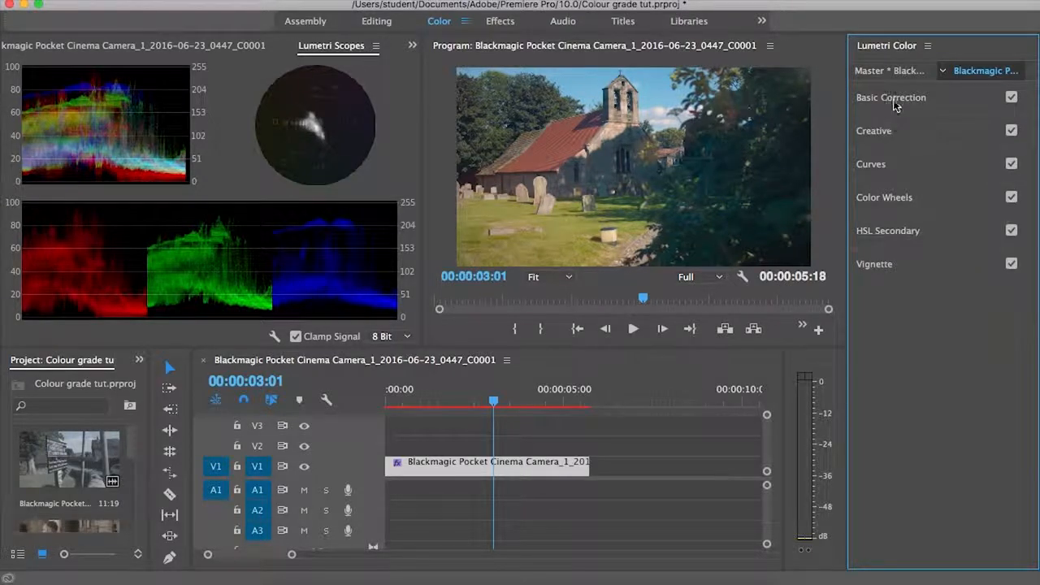
left_click(891, 102)
left_click(931, 125)
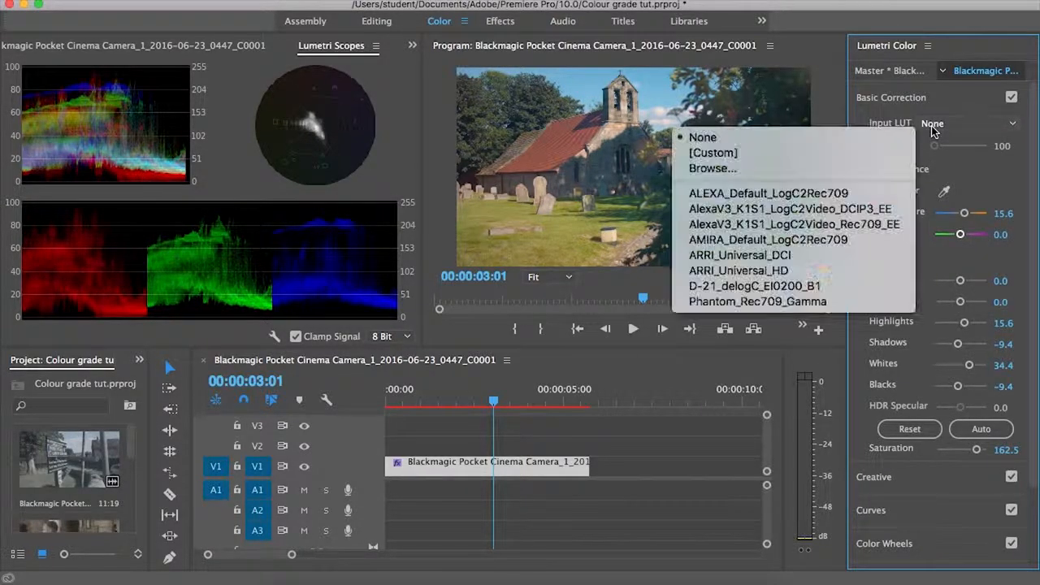
left_click(899, 104)
left_click(898, 102)
- Try the creative looks SL BIG and SL BIG HDR on the church clip
left_click(882, 131)
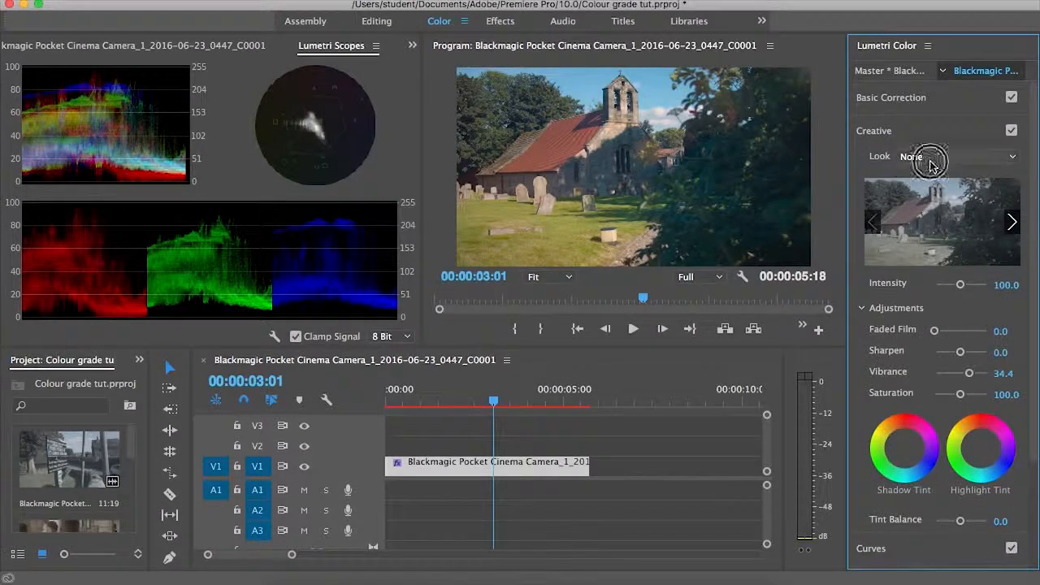
left_click(924, 157)
scroll(747, 439, "down", 10)
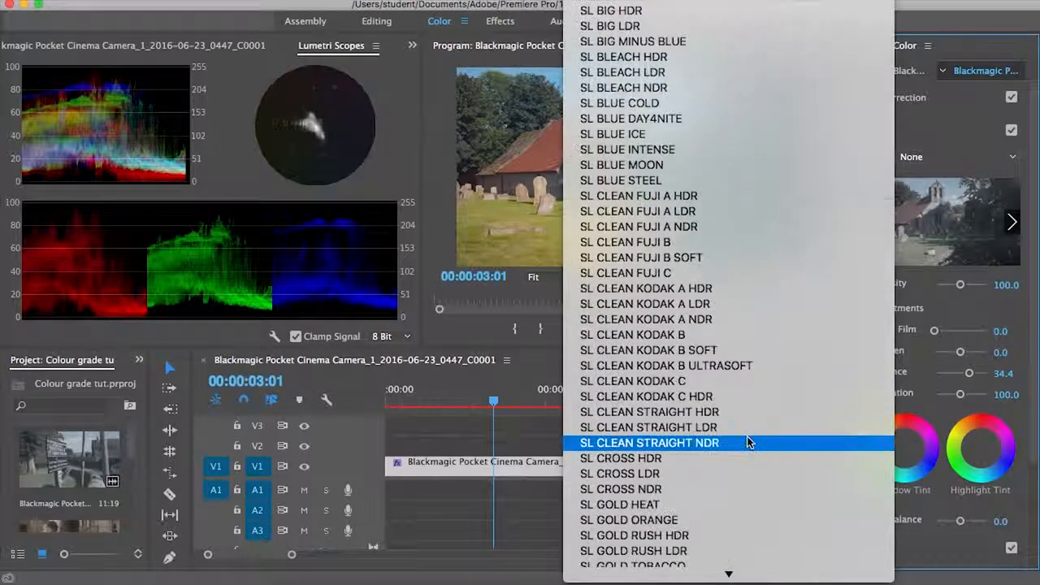
scroll(748, 435, "up", 10)
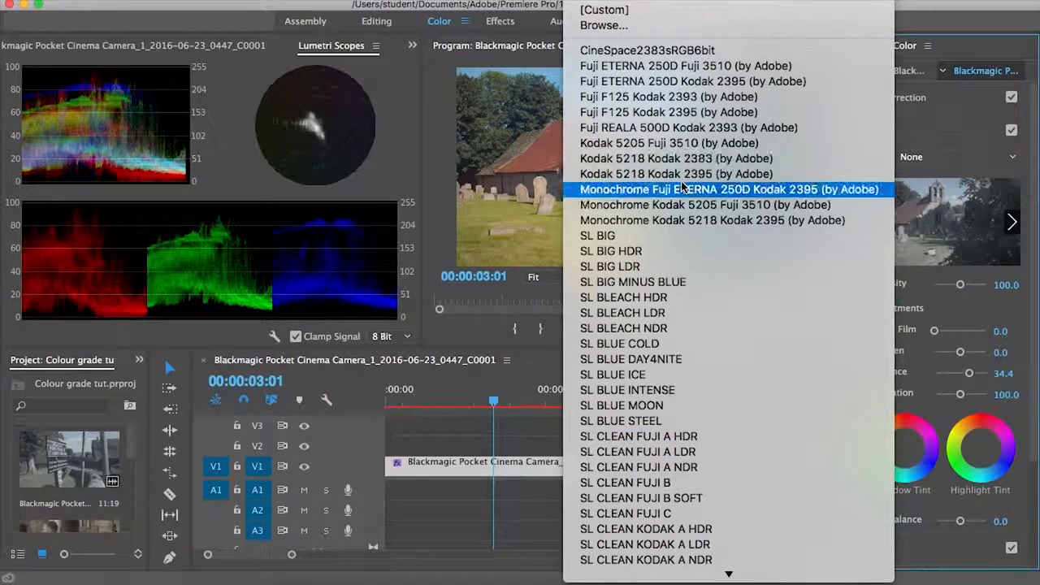
left_click(634, 240)
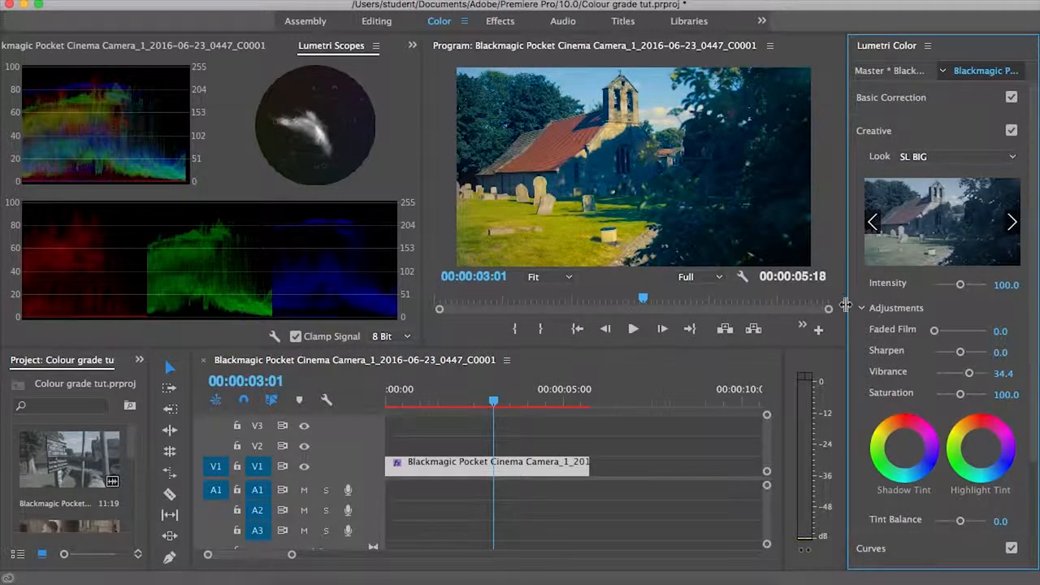
left_click(951, 156)
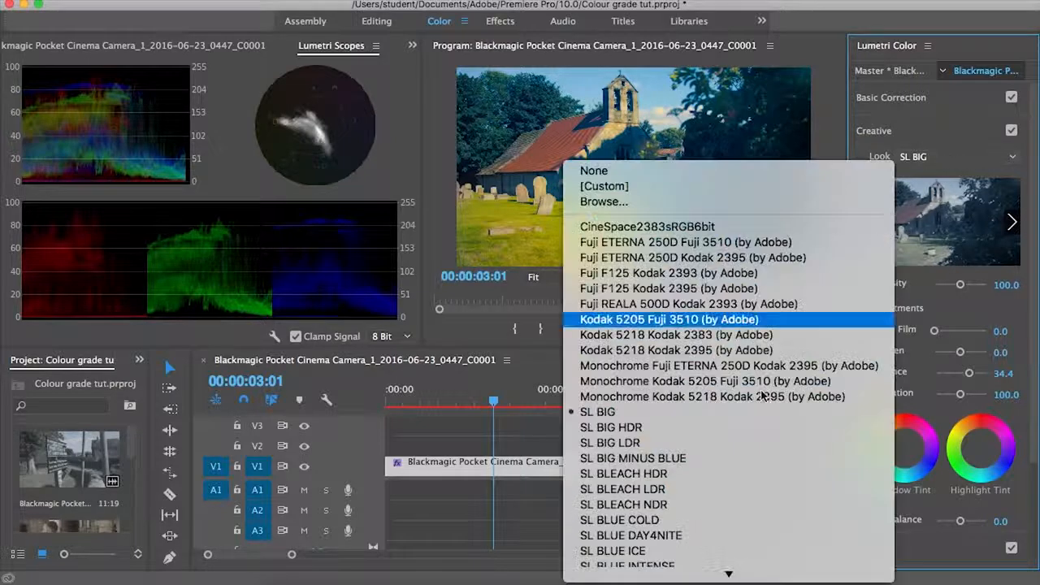
left_click(748, 431)
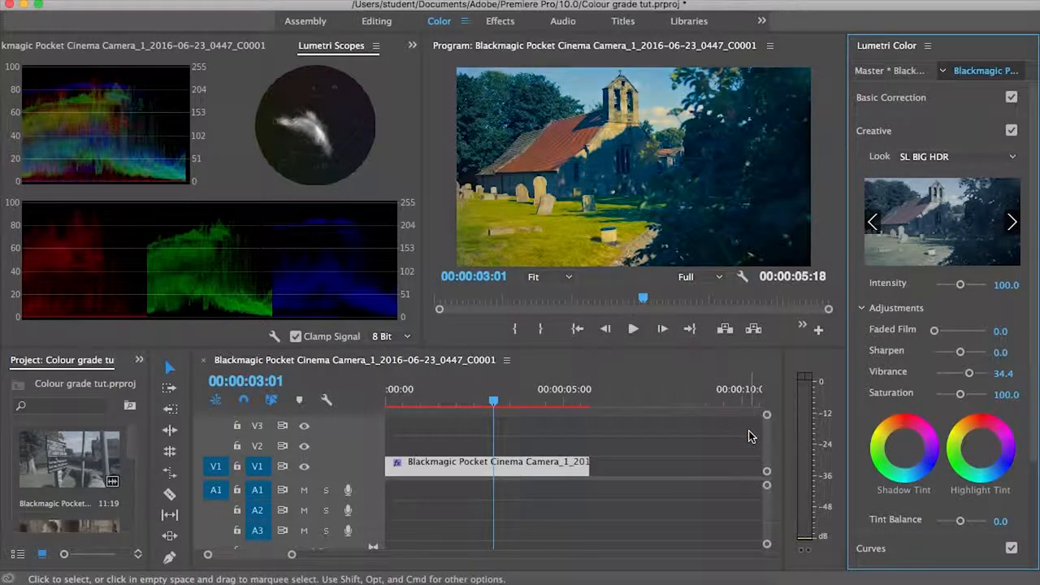
- Try the SL BLEACH HDR, Fuji ETERNA 250D Fuji 3510 and CineSpace2383sRGB6bit looks, and return the creative Look to None
left_click(924, 161)
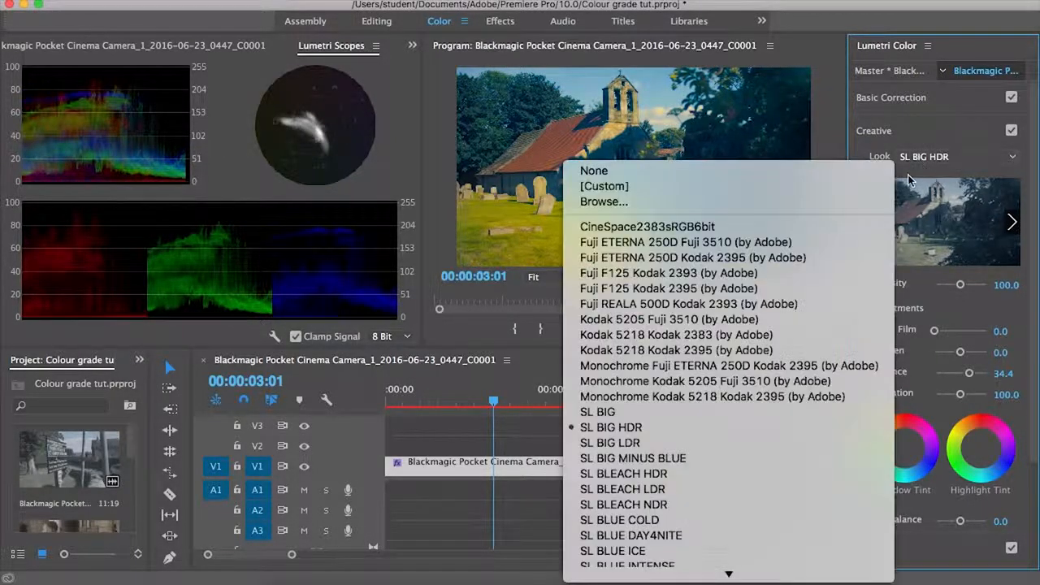
left_click(695, 475)
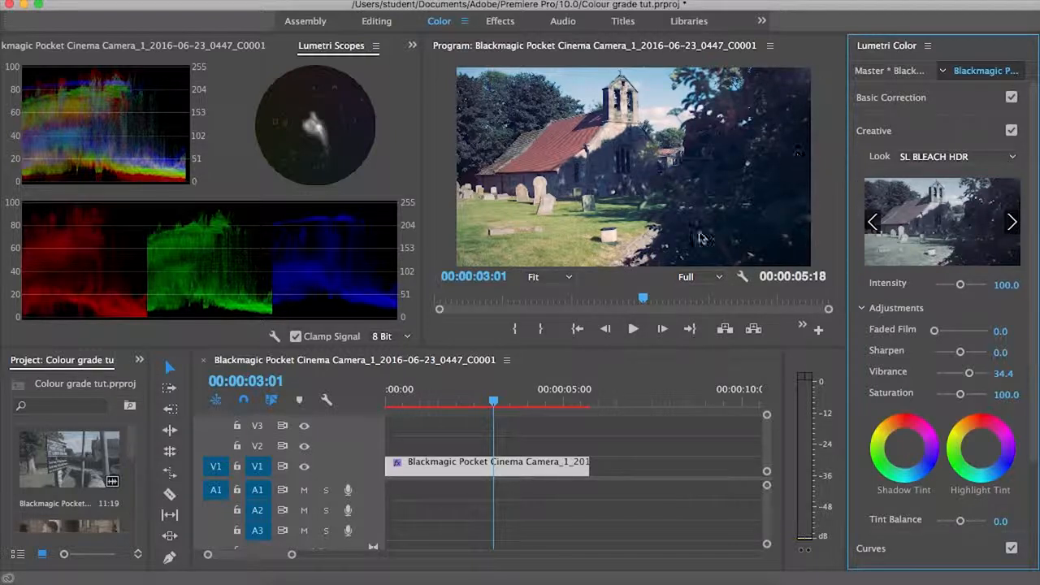
left_click(947, 157)
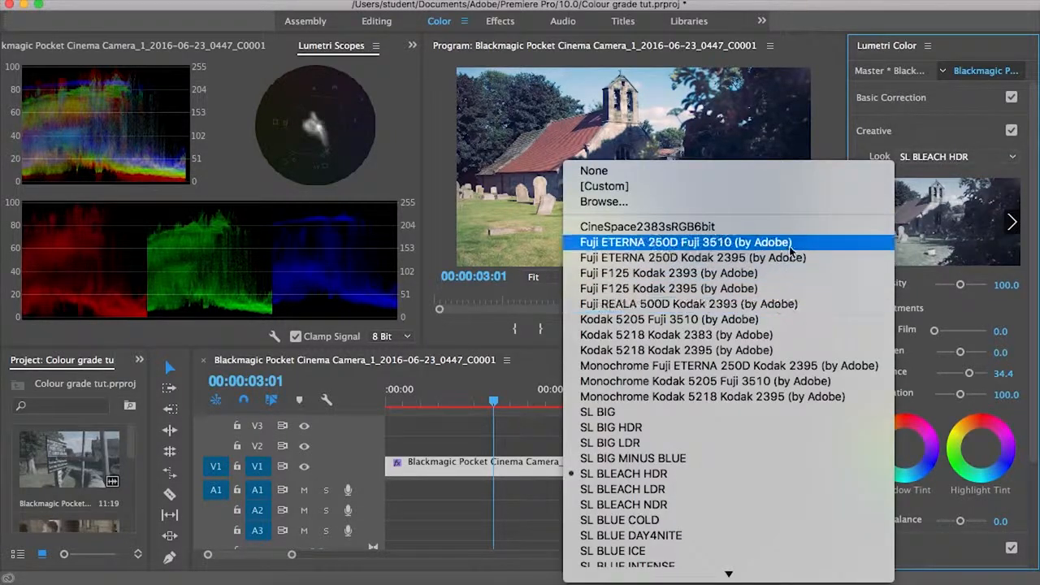
left_click(763, 245)
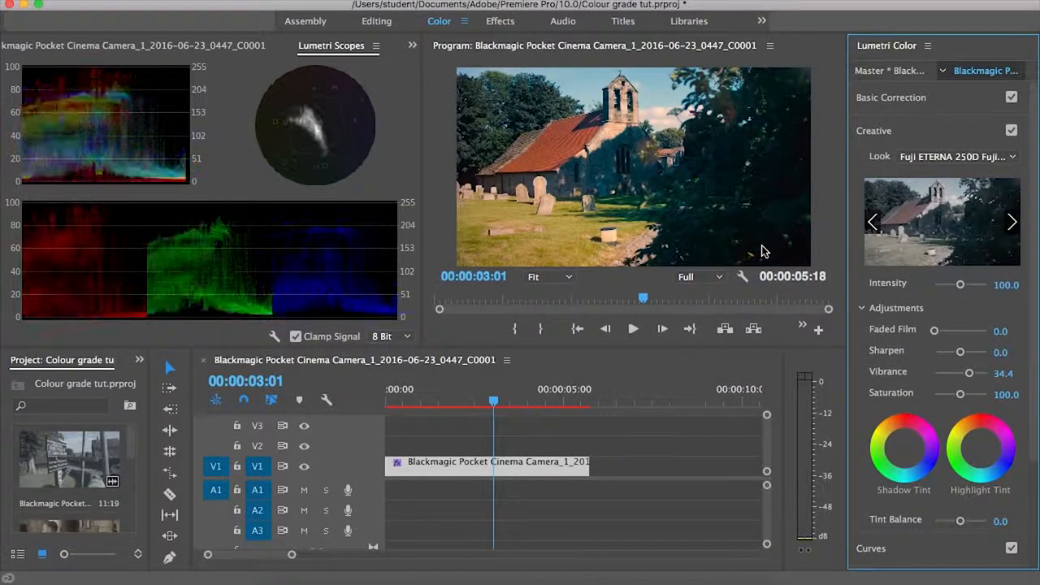
left_click(935, 156)
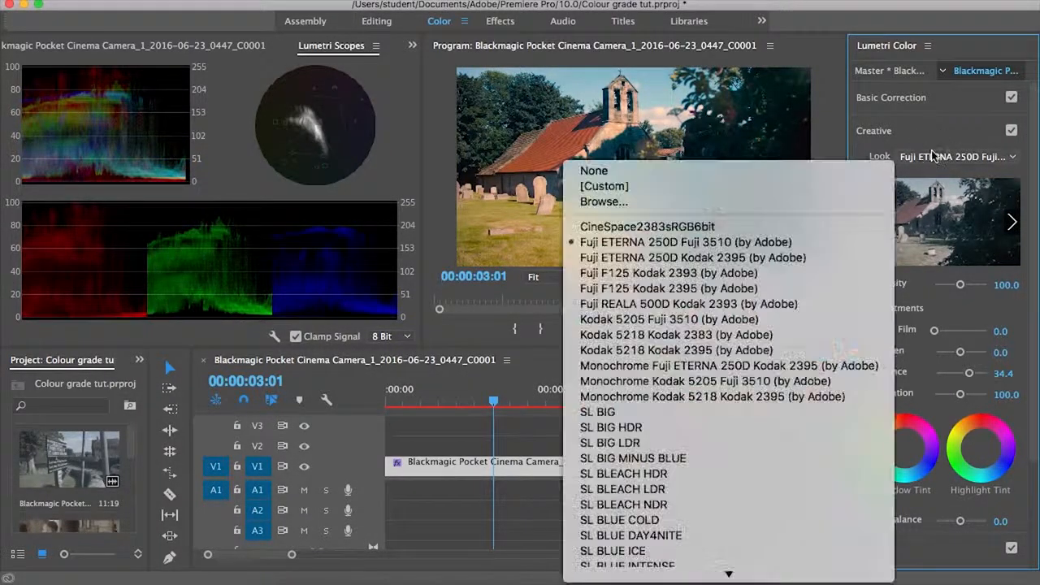
left_click(816, 235)
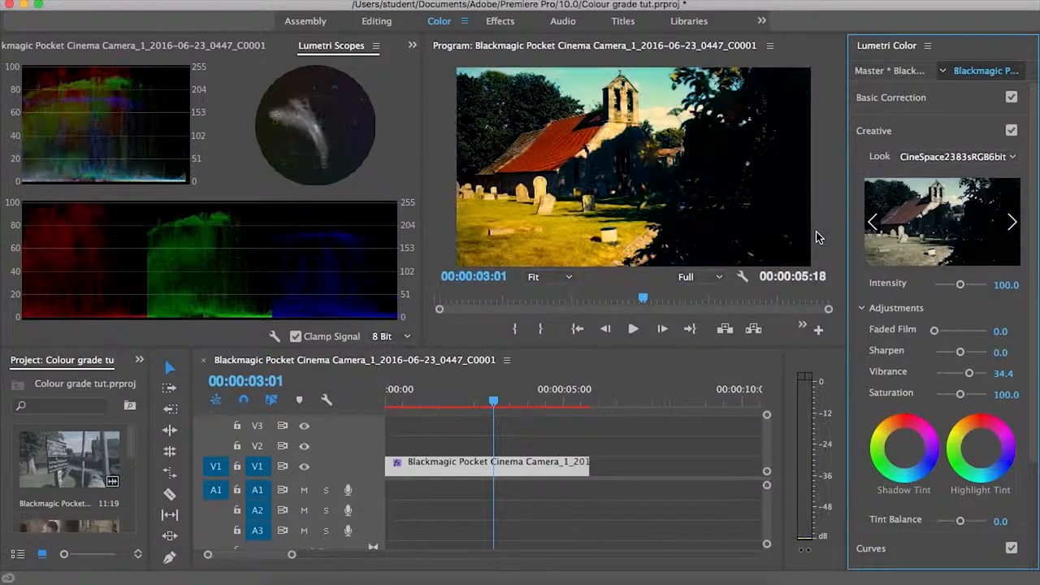
left_click(956, 157)
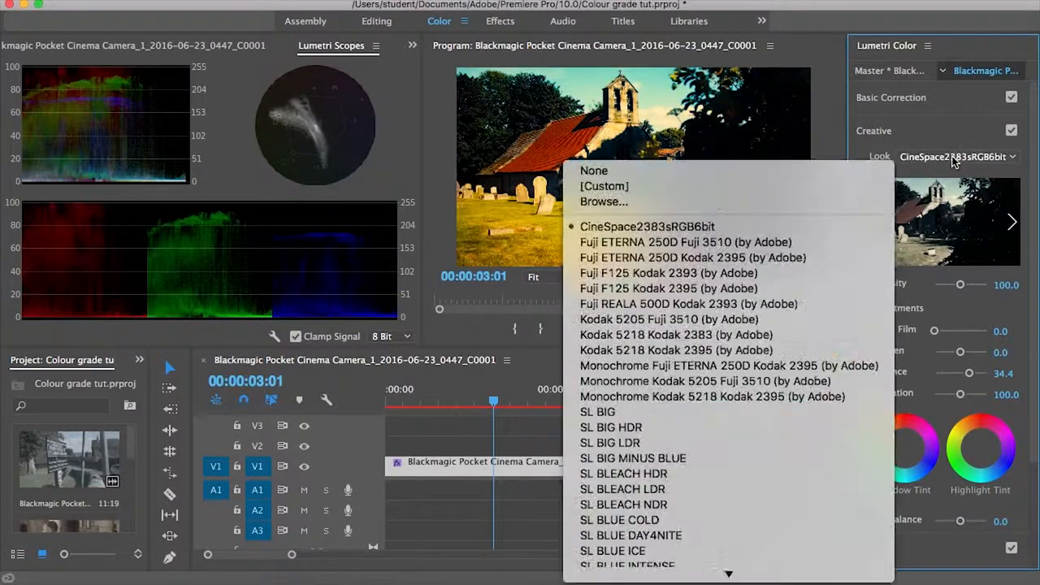
left_click(824, 172)
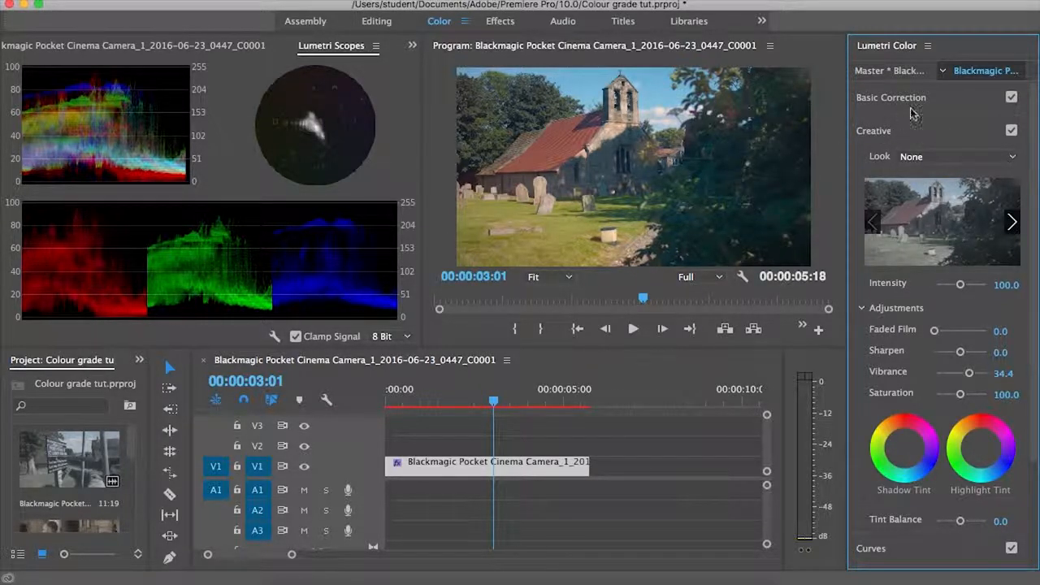
- In Basic Correction, keep Temperature at 15.6 and set Contrast to 31.3
left_click(892, 97)
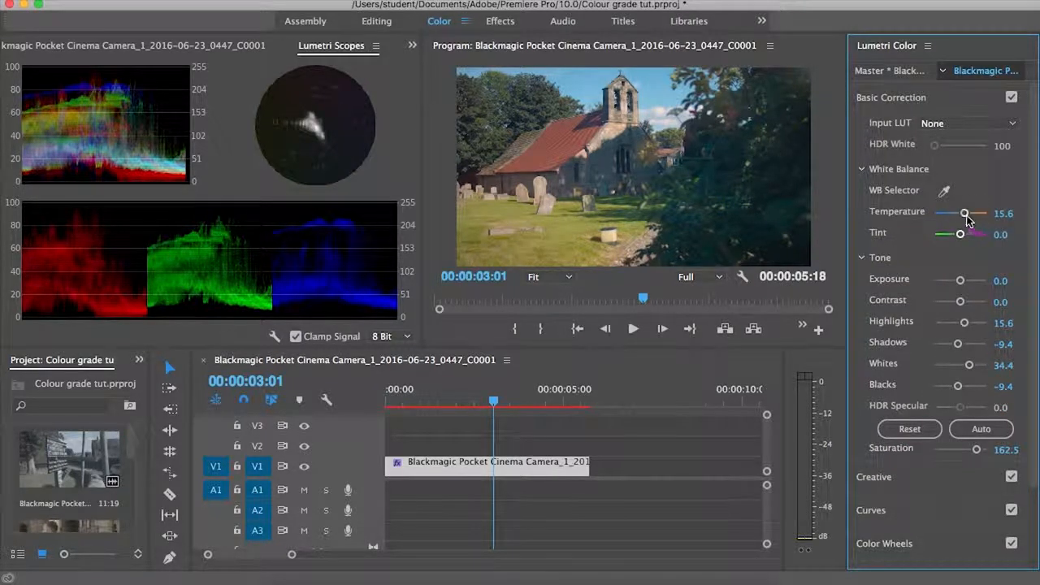
mouse_move(966, 214)
left_mouse_down()
mouse_move(953, 213)
mouse_move(975, 218)
mouse_move(965, 218)
left_mouse_up()
left_click_drag(960, 303, 969, 306)
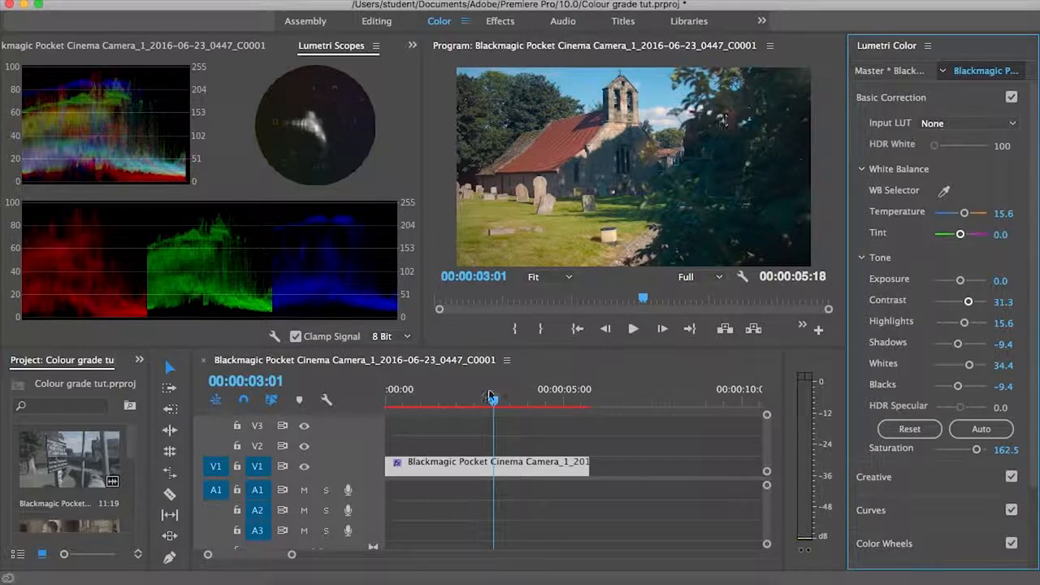
- Check the grade at several points along the clip up to 00:00:04:01, and review the Creative and Basic Correction settings
left_click_drag(537, 397, 513, 401)
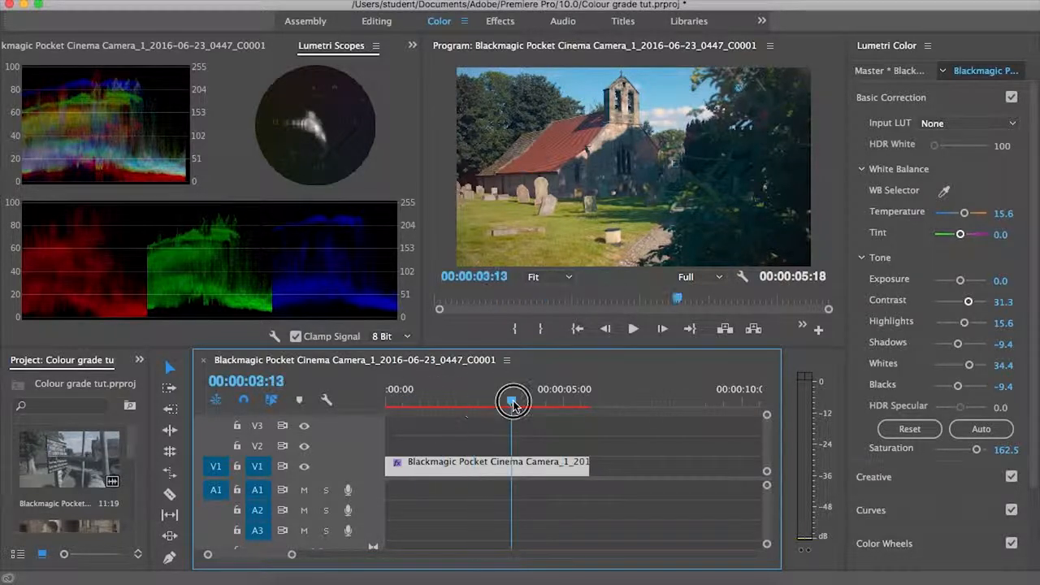
left_click(435, 401)
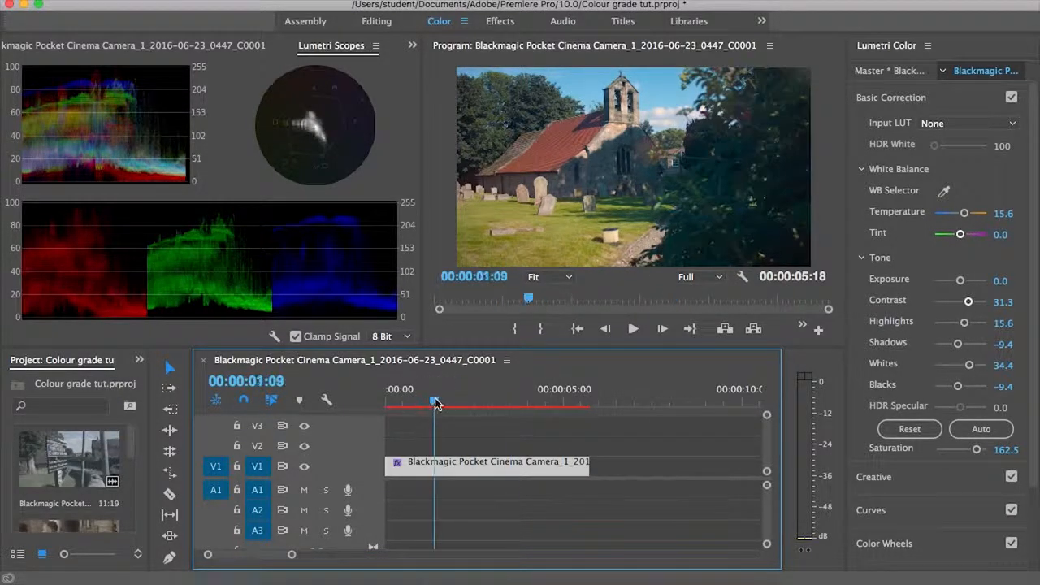
left_click(481, 402)
left_click(533, 400)
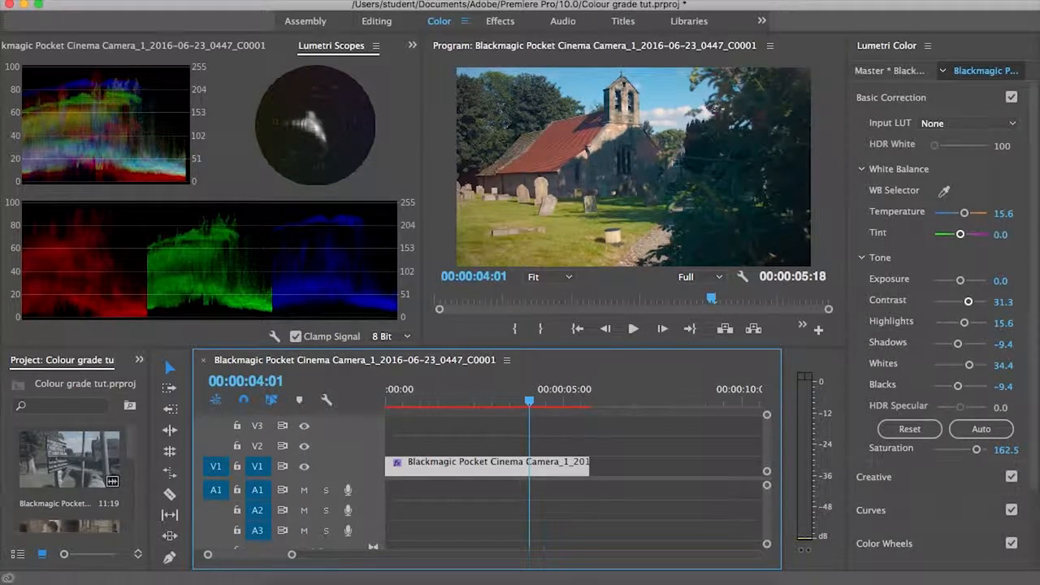
left_click(894, 98)
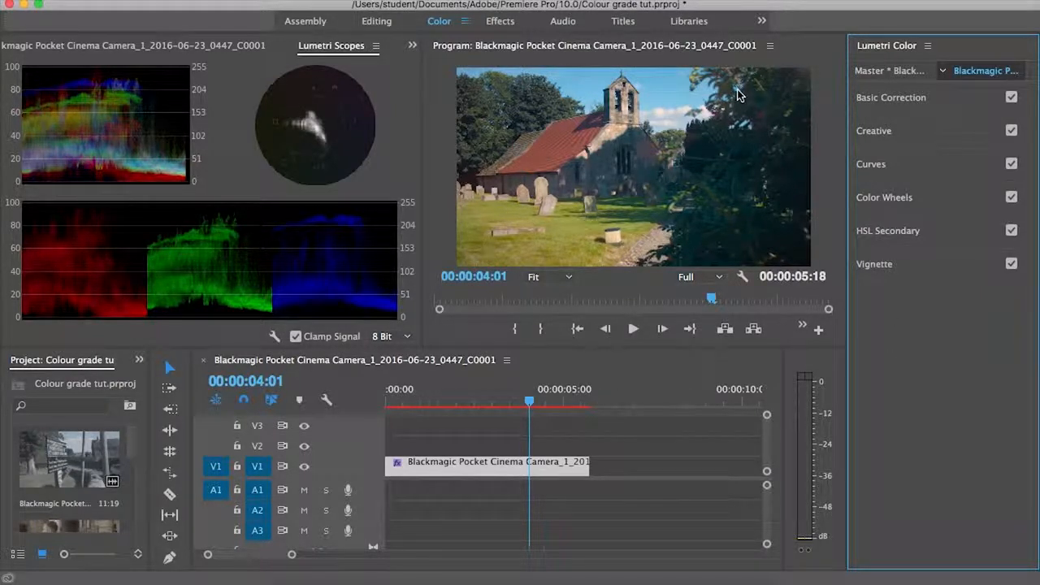
left_click(894, 133)
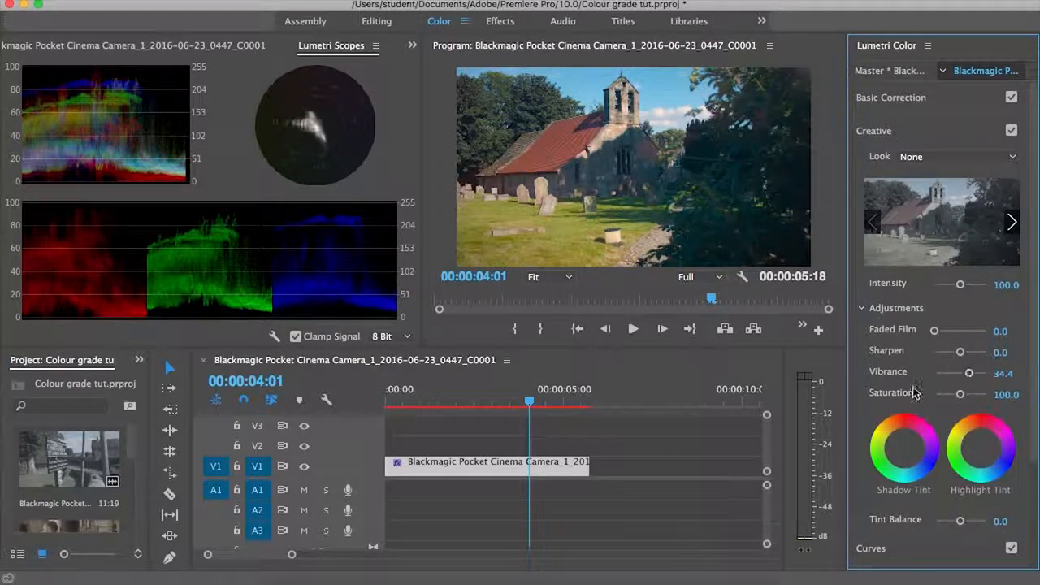
left_click(902, 99)
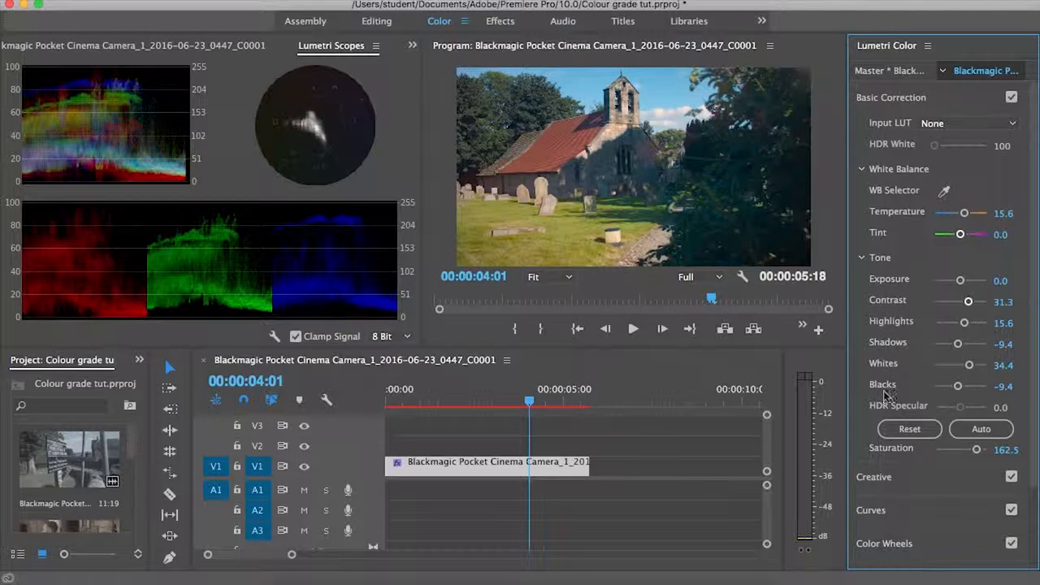
left_click(889, 97)
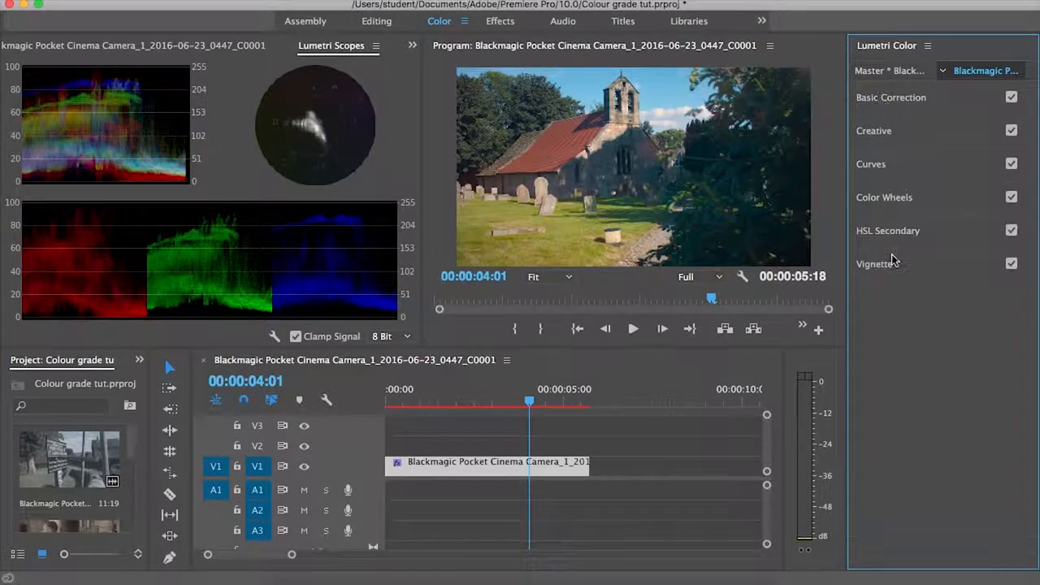
- Try orange and red tints on the Midtones color wheel, and settle on a slight orange tint
left_click(907, 208)
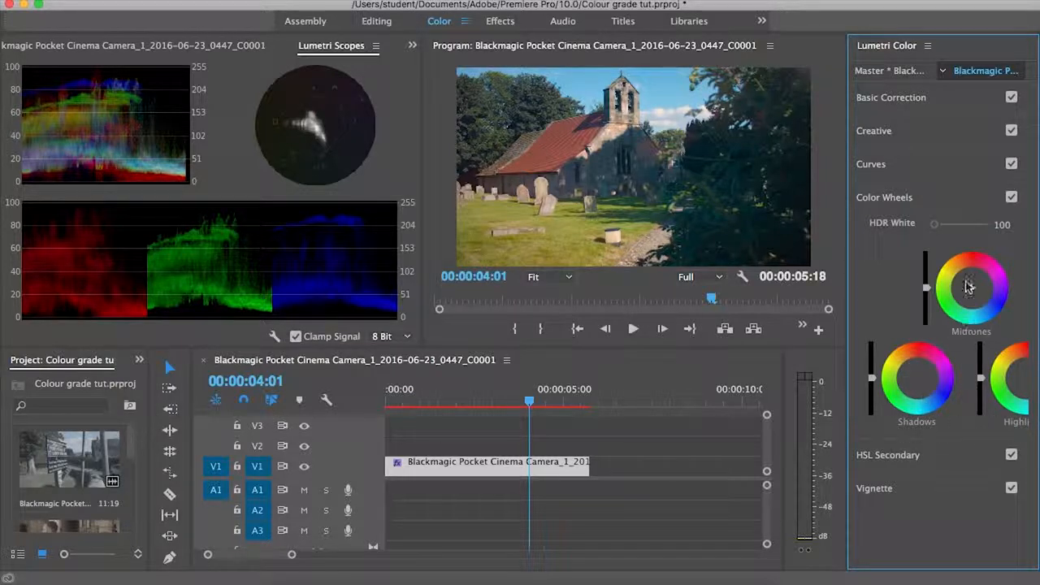
left_click_drag(962, 281, 960, 277)
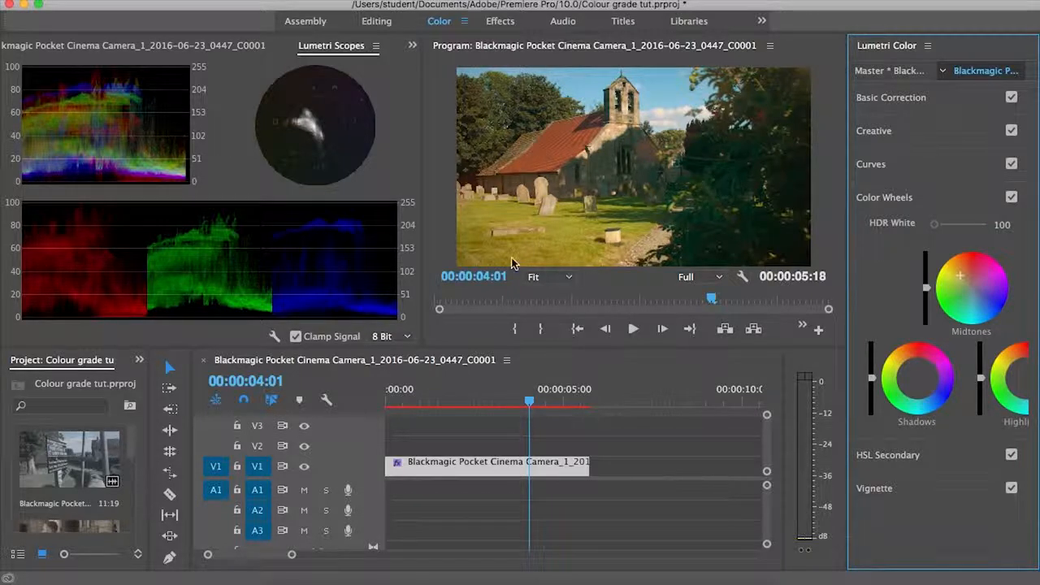
left_click(975, 269)
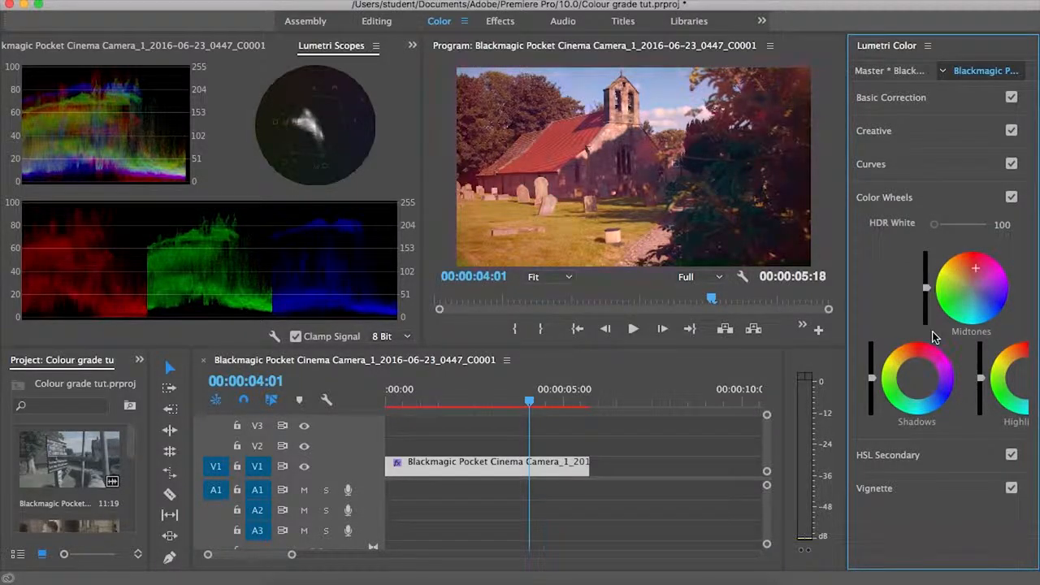
double_click(980, 294)
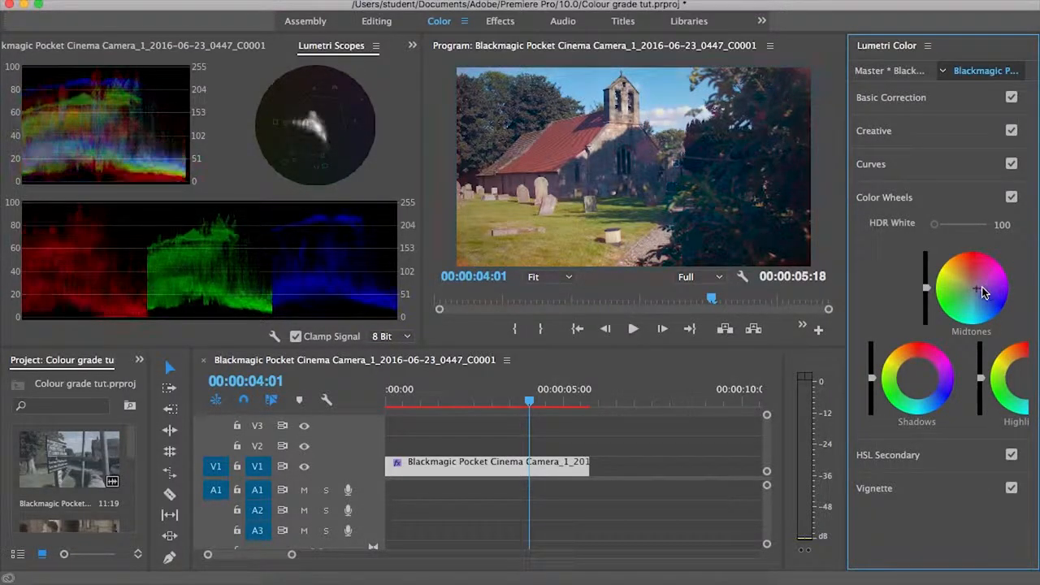
left_click_drag(965, 291, 962, 280)
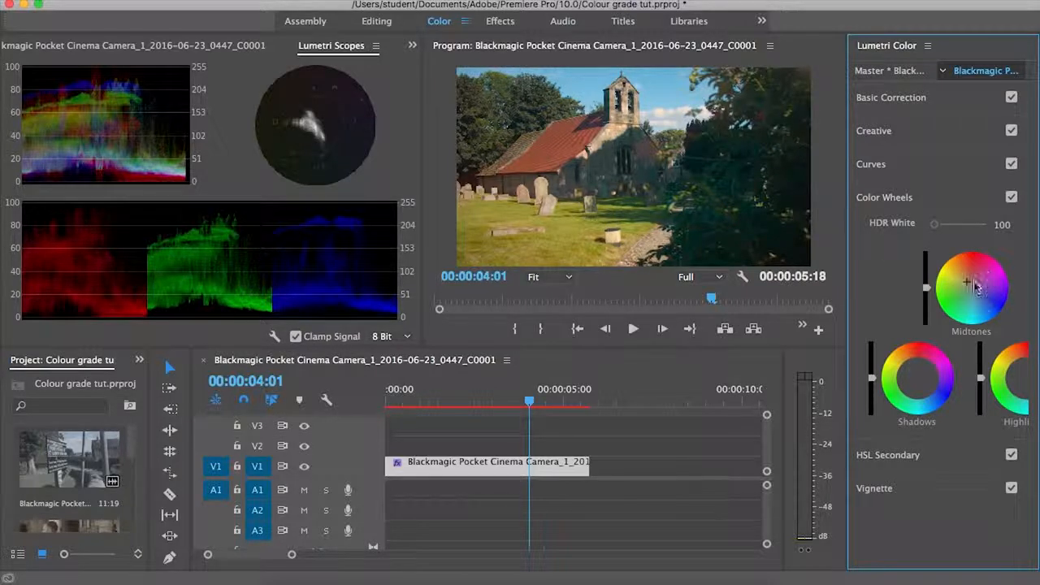
- Tint the Shadows color wheel slightly towards blue and check the grade earlier in the clip, at 00:00:02:03
left_click(919, 373)
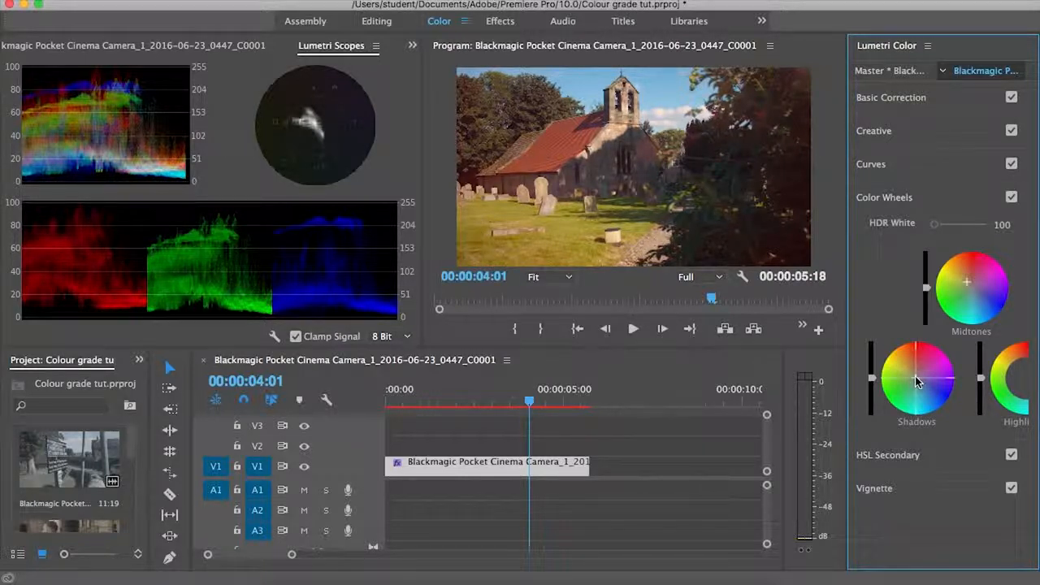
left_click(917, 382)
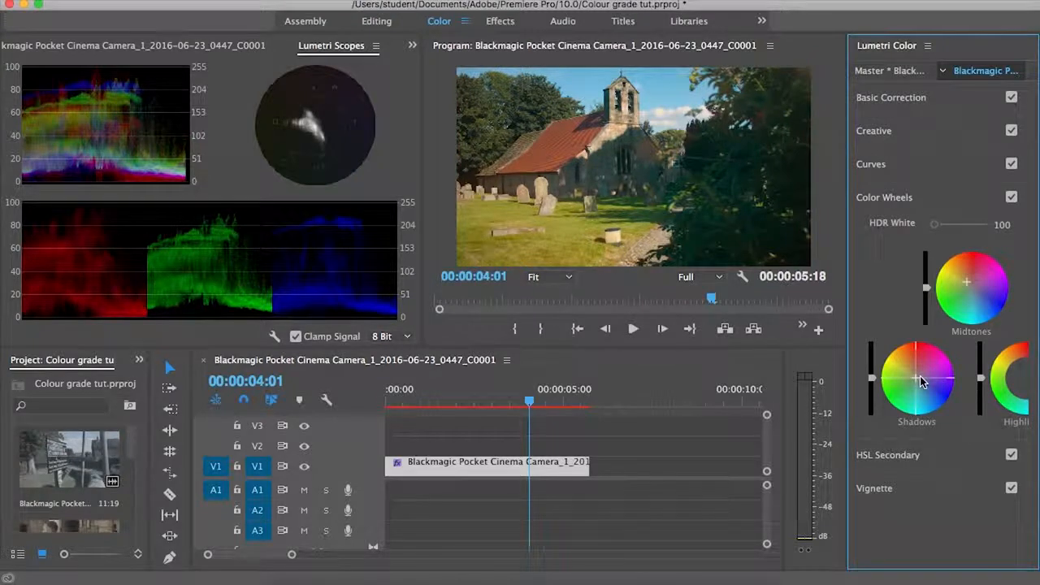
left_click_drag(921, 377, 924, 380)
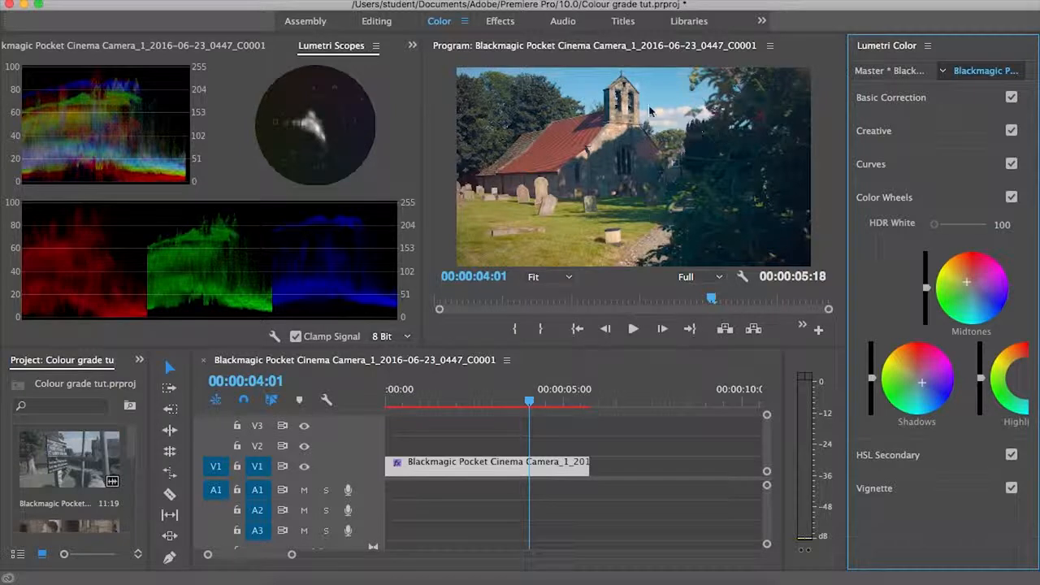
left_click(487, 406)
left_click_drag(486, 406, 461, 408)
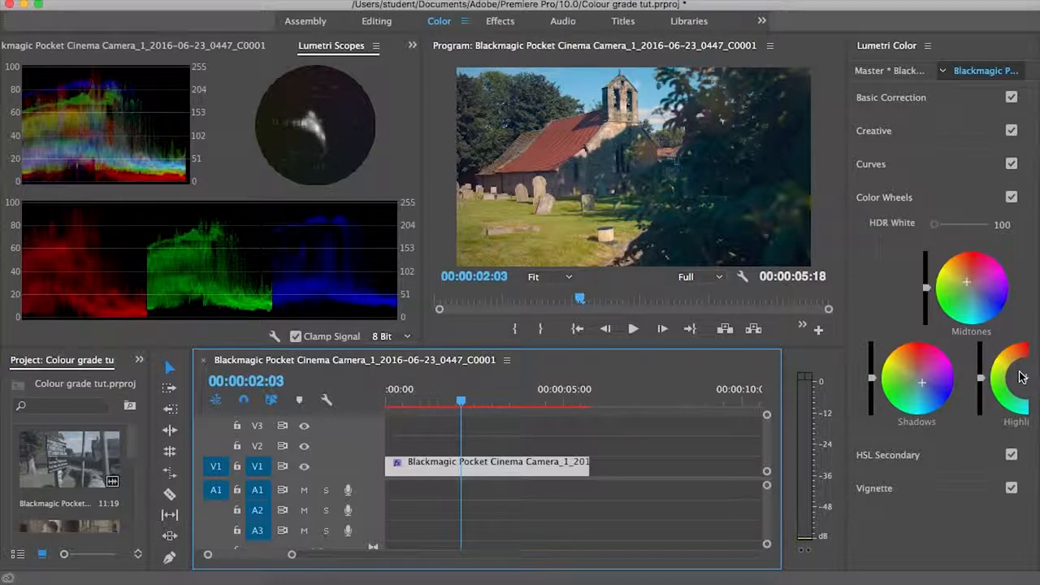
- Widen the Lumetri Color panel, try green and magenta tints on the Highlights wheel, and settle on a slight blue tint
left_click_drag(1020, 378, 1008, 382)
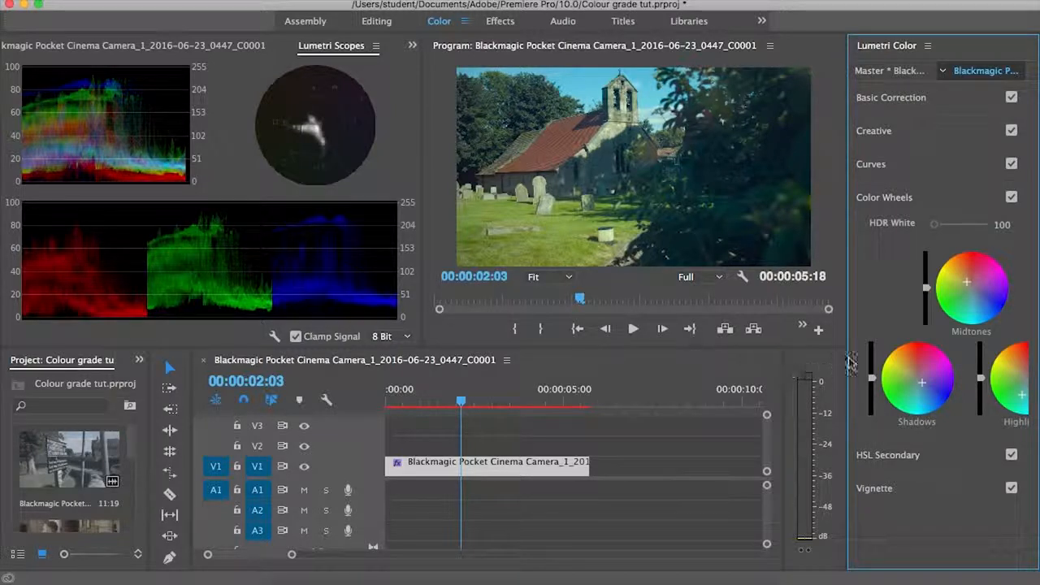
left_click_drag(846, 359, 798, 359)
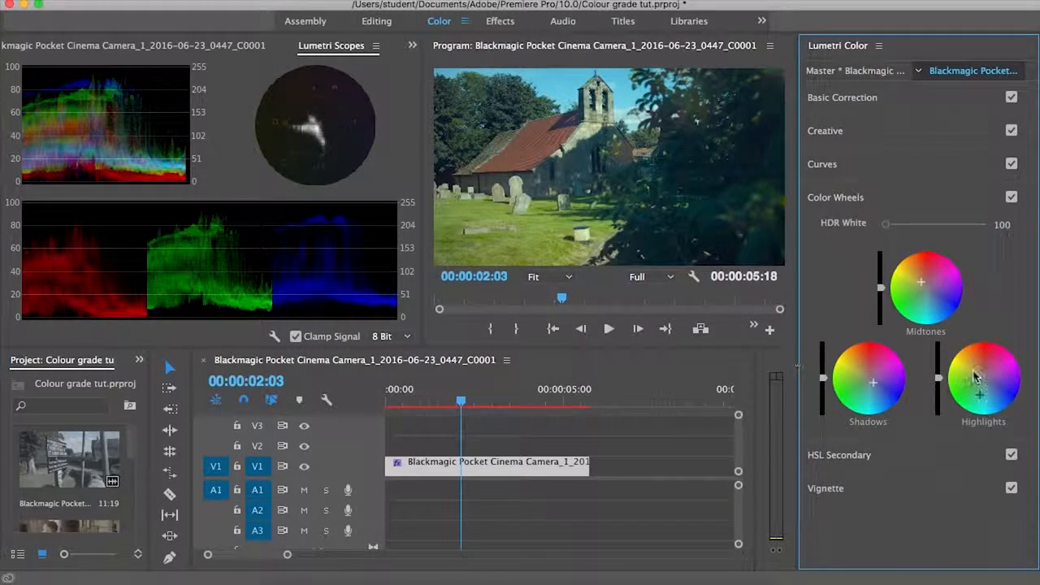
left_click(999, 376)
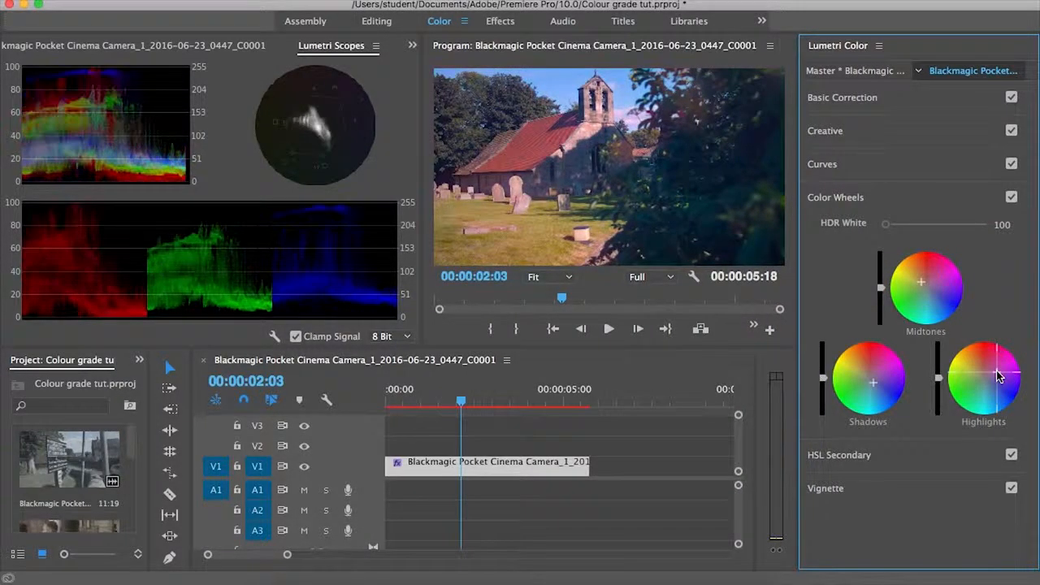
mouse_move(999, 375)
left_mouse_down()
mouse_move(1000, 387)
mouse_move(990, 385)
left_mouse_up()
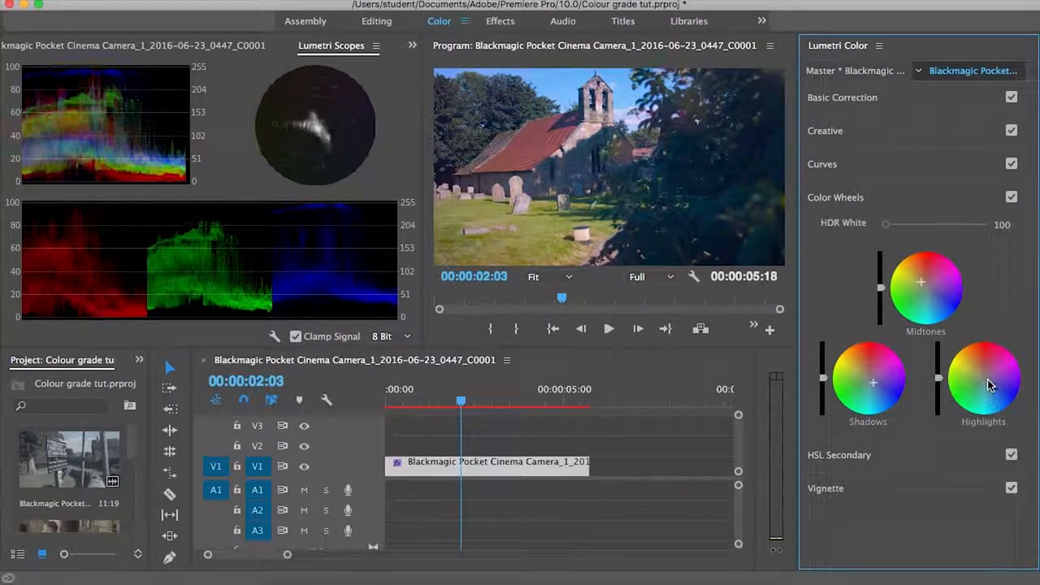
double_click(1008, 393)
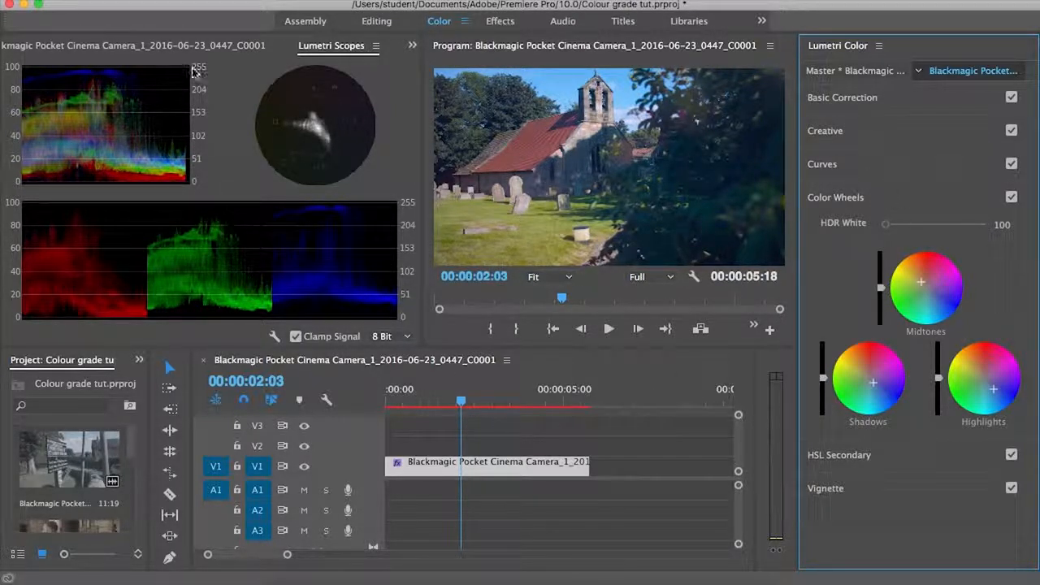
- Show the Effect Controls for the church clip in place of the Lumetri Scopes
scroll(159, 51, "up", 2)
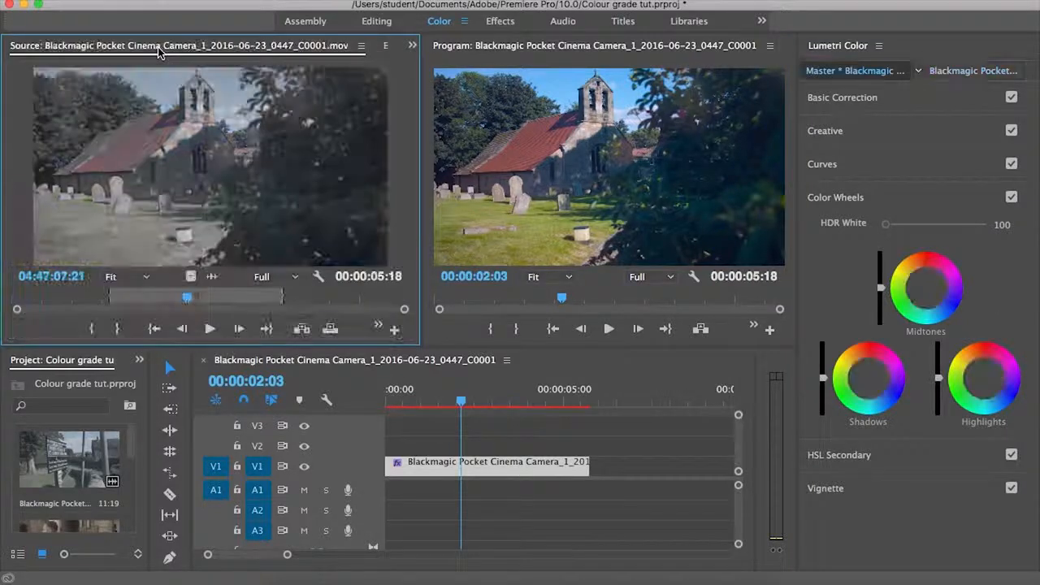
scroll(160, 51, "down", 2)
scroll(159, 51, "up", 2)
scroll(159, 51, "down", 1)
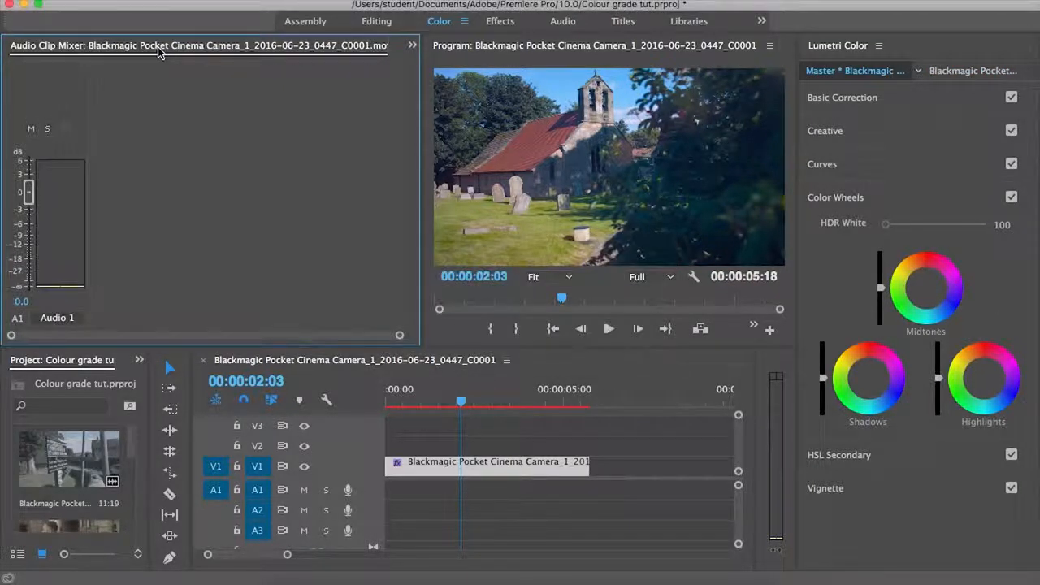
scroll(159, 51, "down", 2)
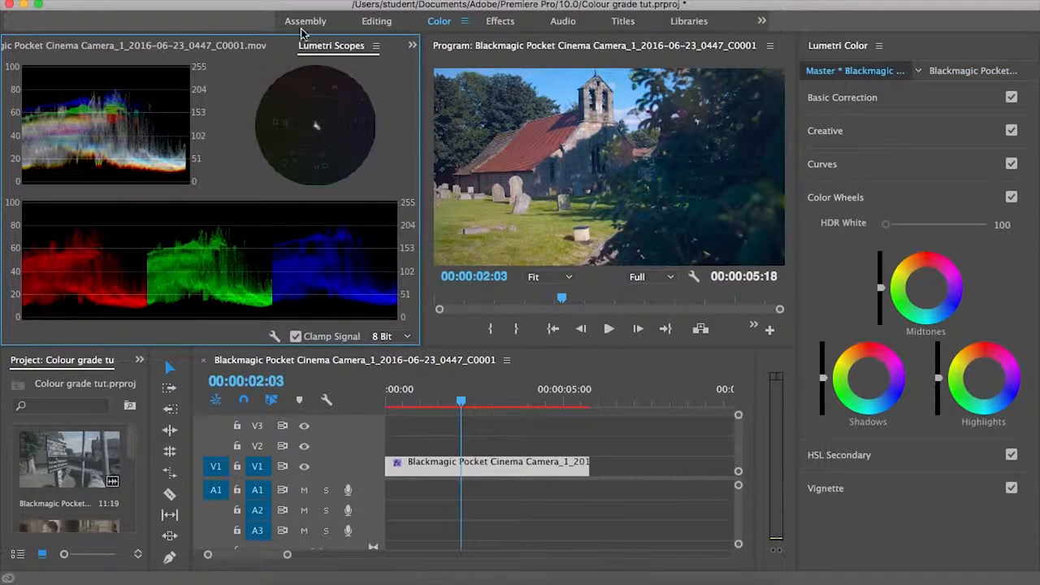
left_click(412, 45)
left_click(455, 84)
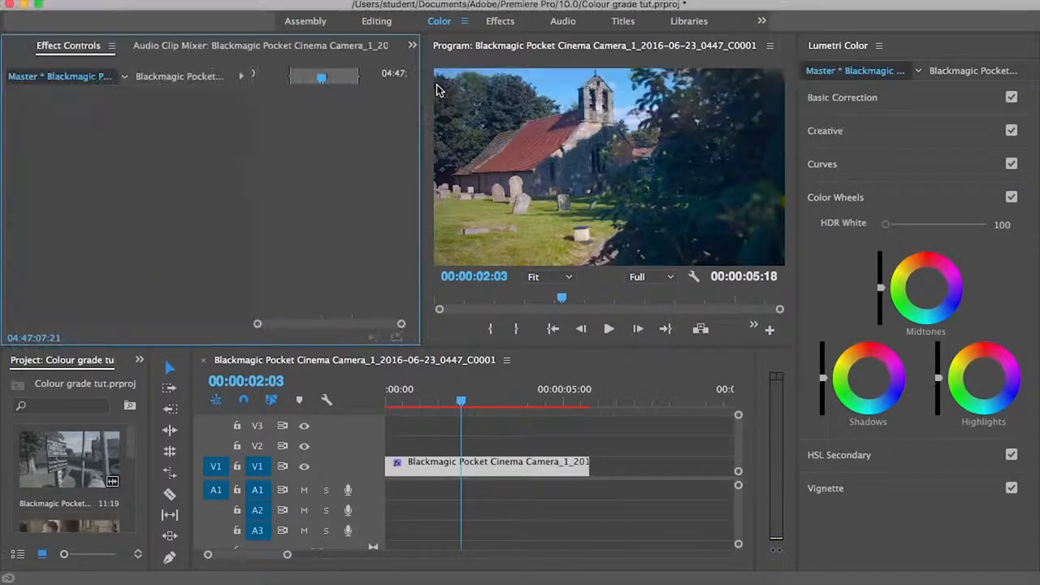
left_click(423, 471)
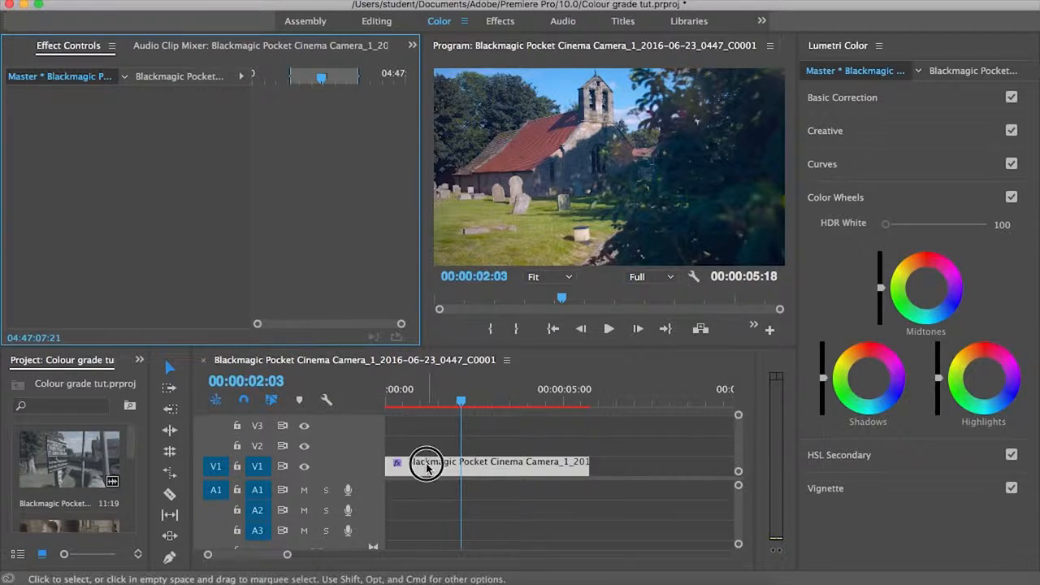
- Toggle the clip's Lumetri Color effect off and on several times to compare the ungraded and graded image
left_click(28, 282)
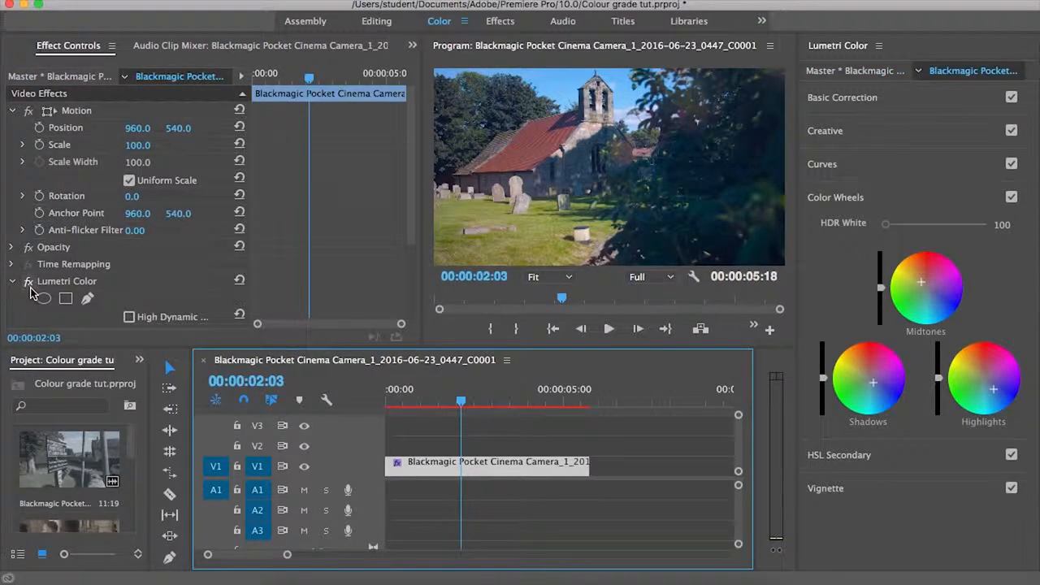
left_click(29, 282)
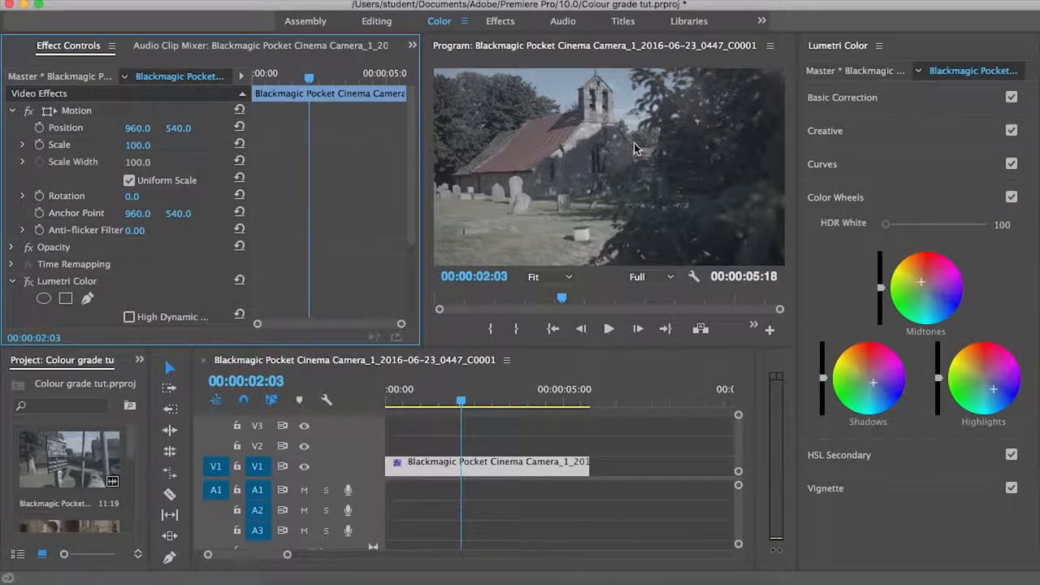
left_click(27, 281)
left_click(27, 281)
left_click(28, 281)
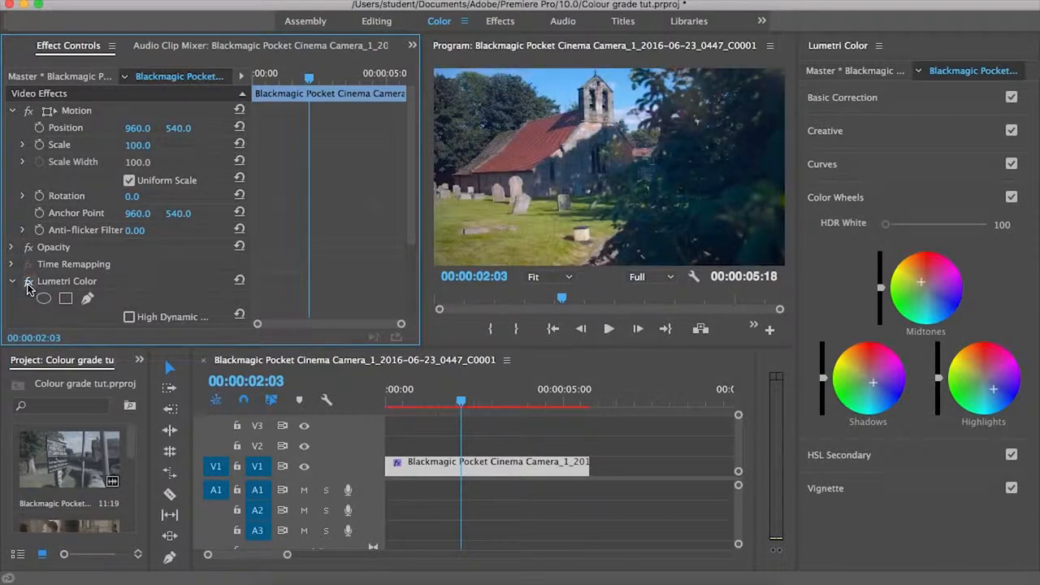
left_click(28, 282)
left_click(28, 282)
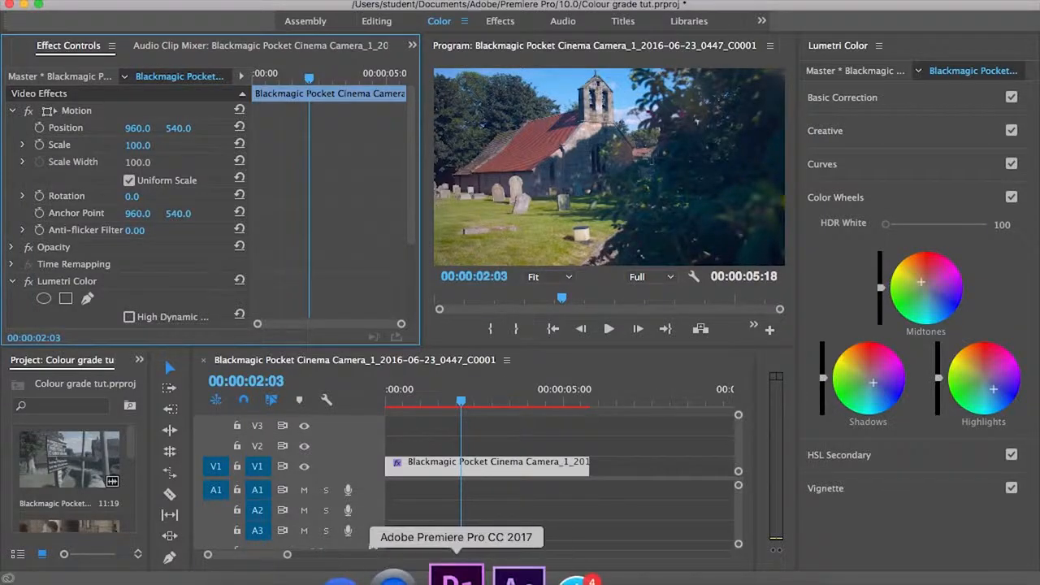
- Switch to Finder and locate Teaser Graded.mov in the wedding folder dated 27 Jul 2016 on the Transcend drive
left_click(291, 574)
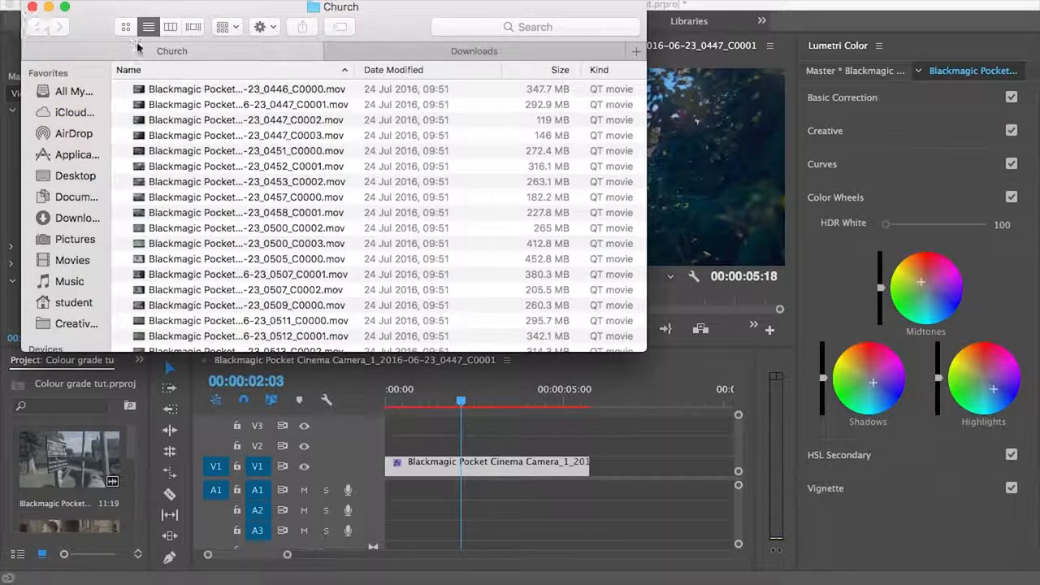
scroll(61, 309, "down", 5)
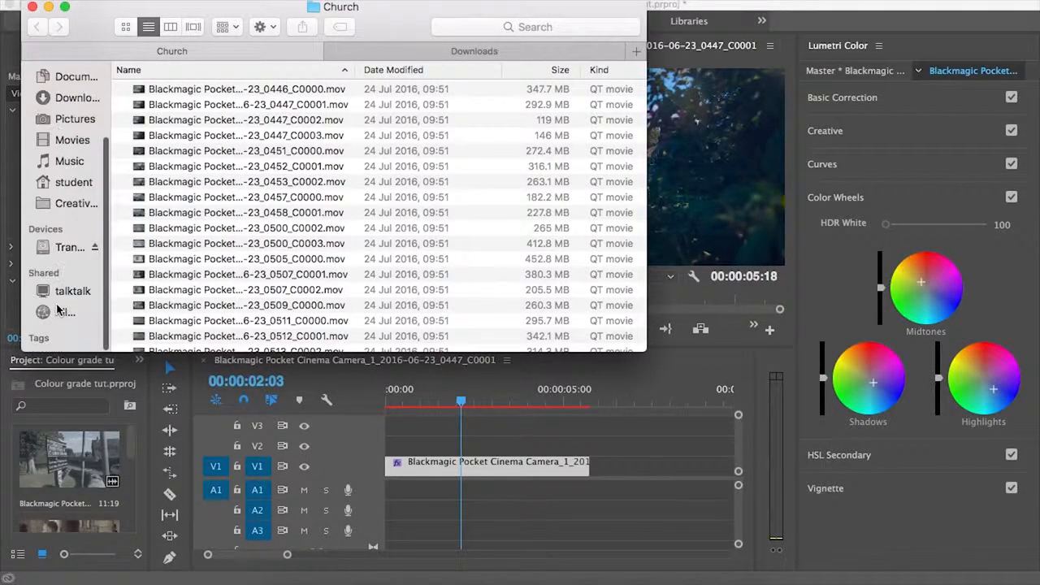
left_click(59, 259)
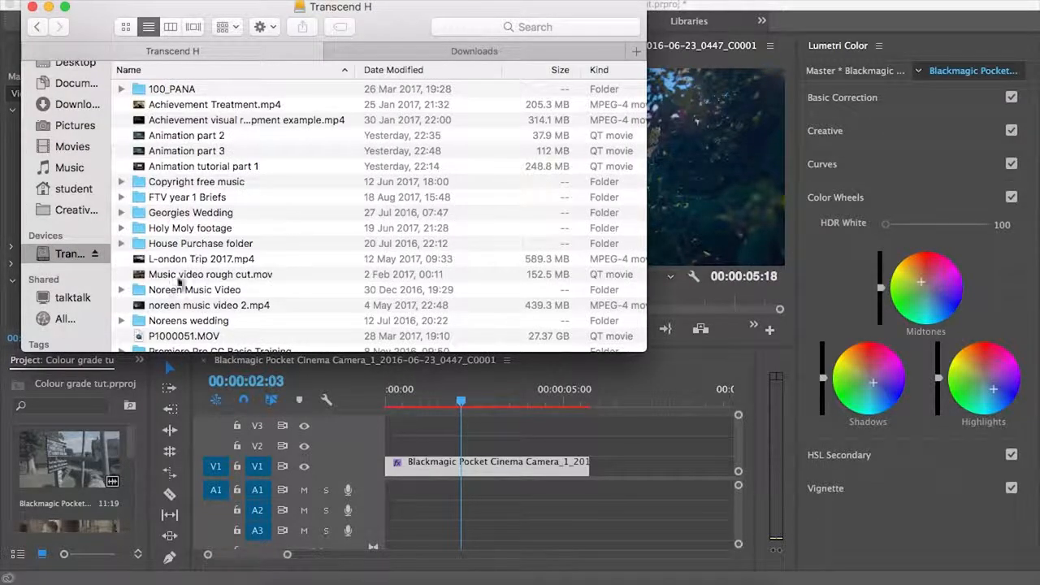
scroll(174, 337, "down", 4)
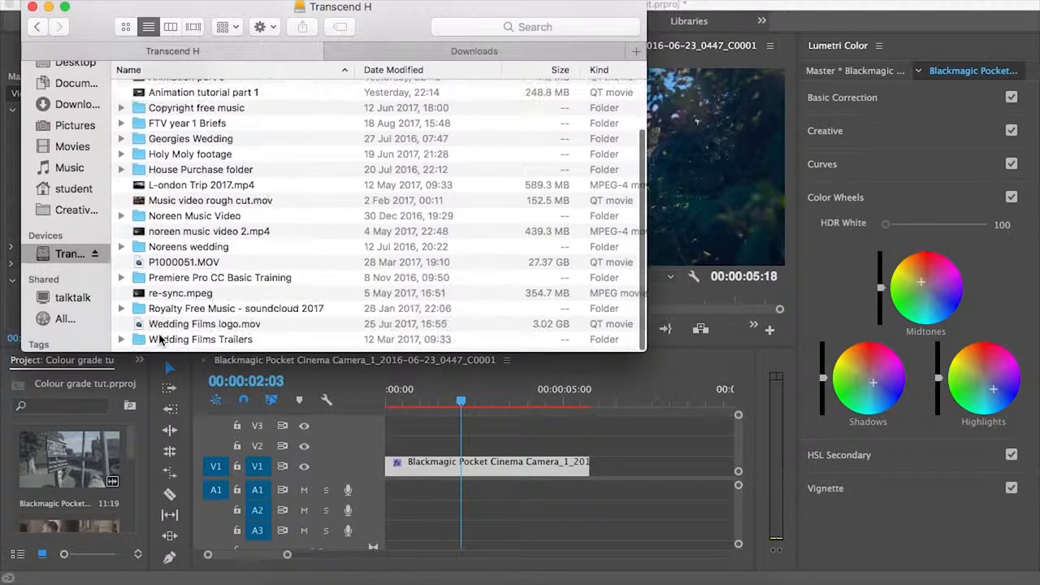
scroll(199, 202, "up", 5)
double_click(184, 210)
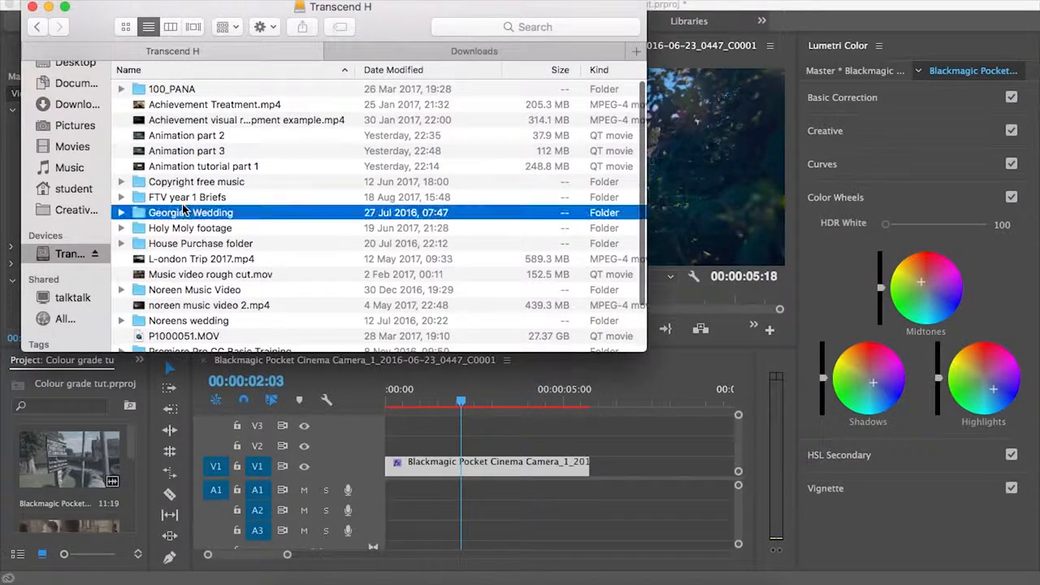
scroll(171, 278, "down", 4)
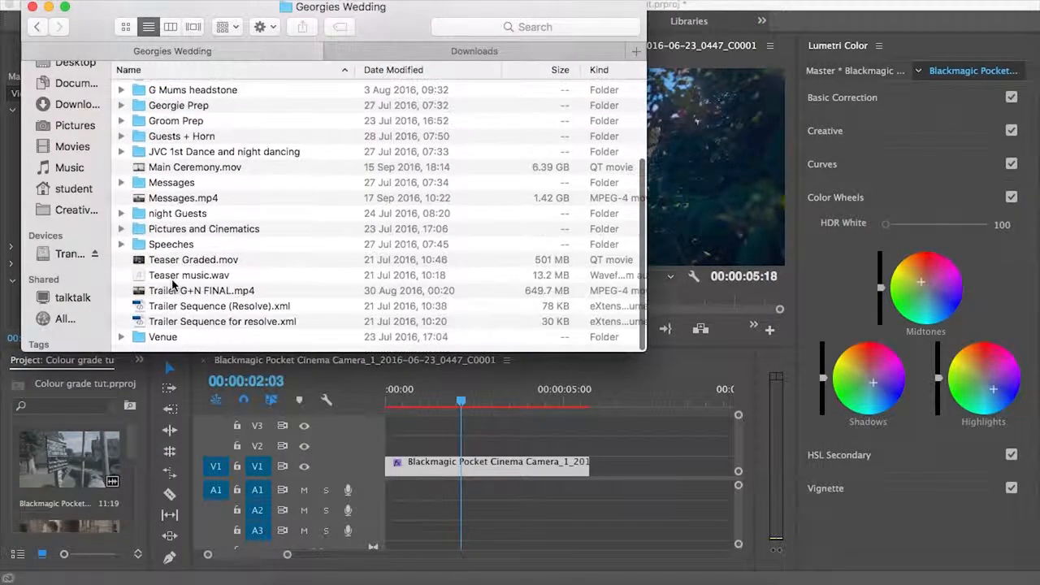
left_click(184, 271)
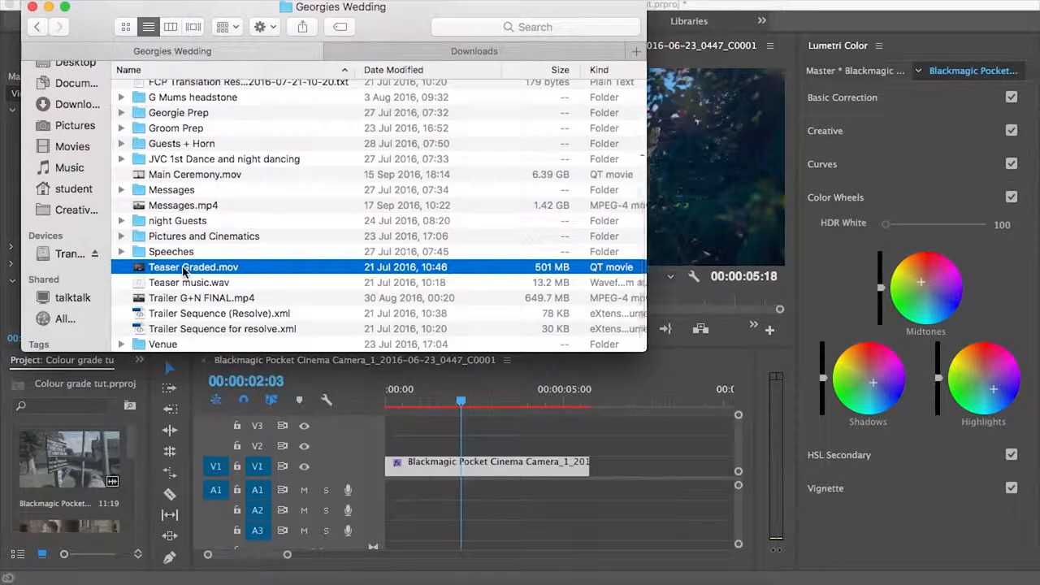
- Preview Teaser Graded.mov, pause it on the church shot at 00:00:02, and compare it with the current grade in Premiere Pro
key("space")
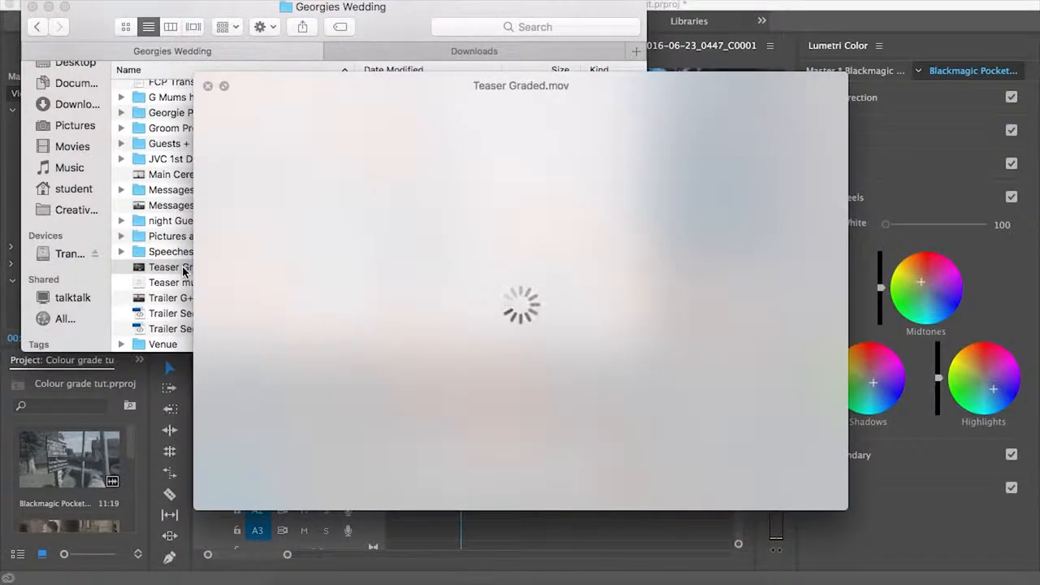
key("XF86AudioMute")
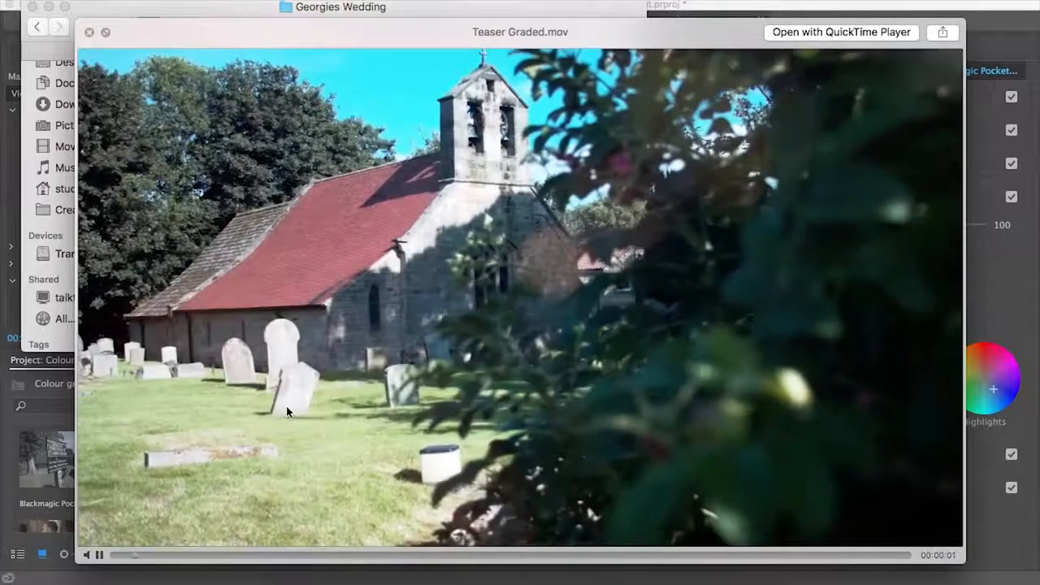
left_click(100, 557)
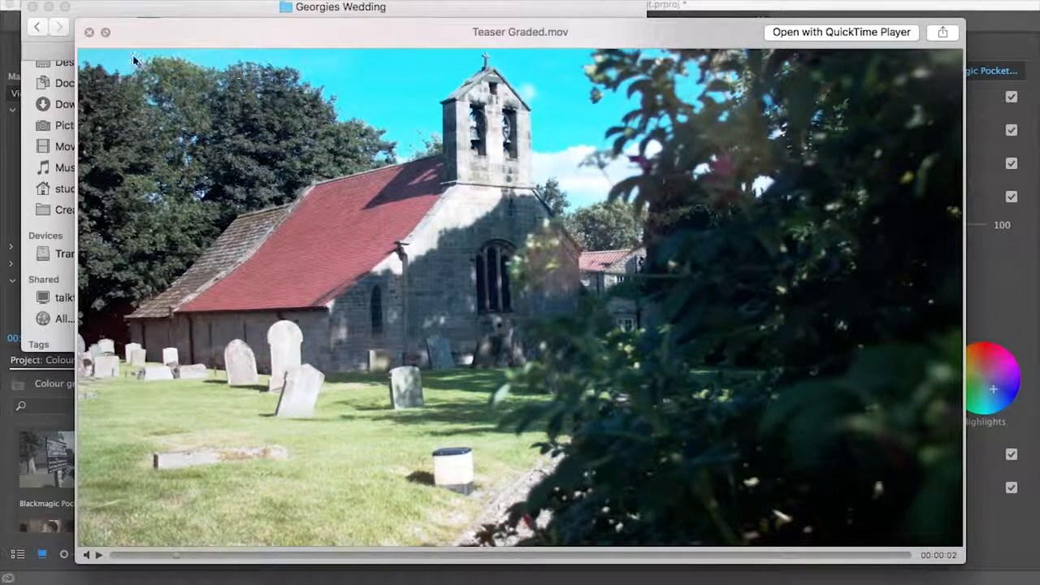
left_click(796, 12)
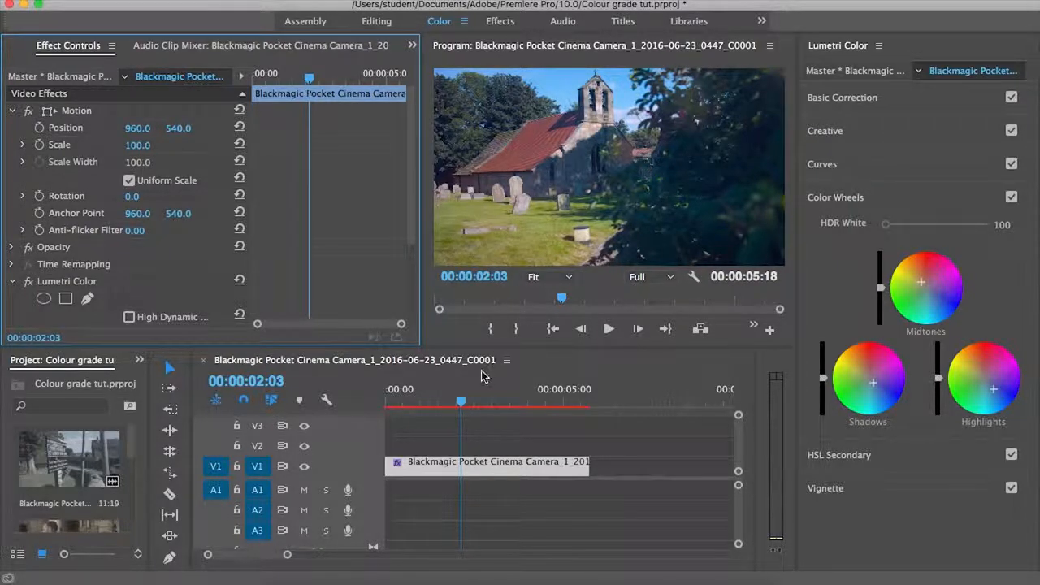
left_click(287, 573)
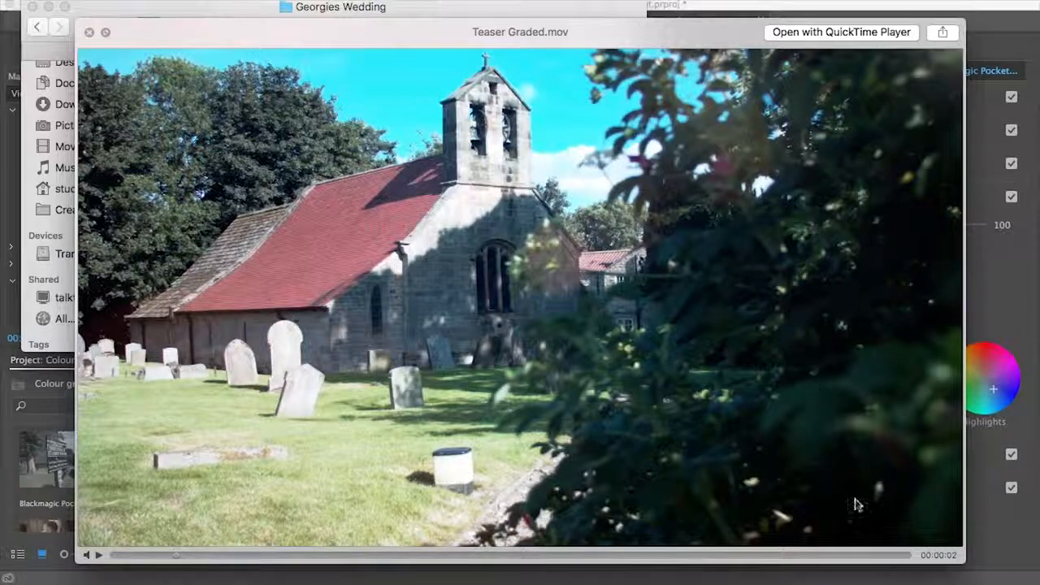
- Switch back to Premiere Pro and show the Lumetri Scopes in place of the Effect Controls
left_click(989, 295)
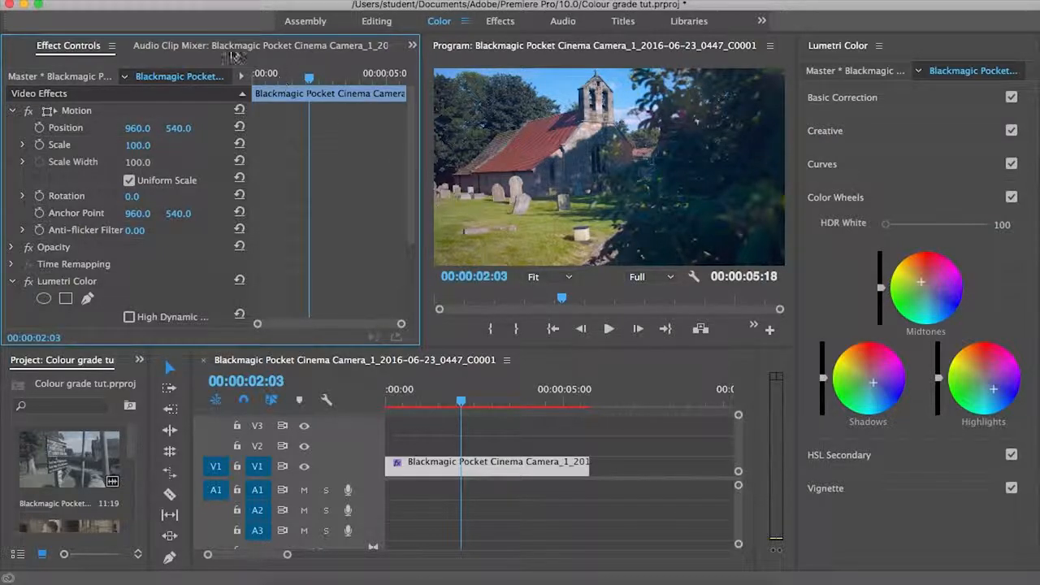
scroll(228, 40, "down", 2)
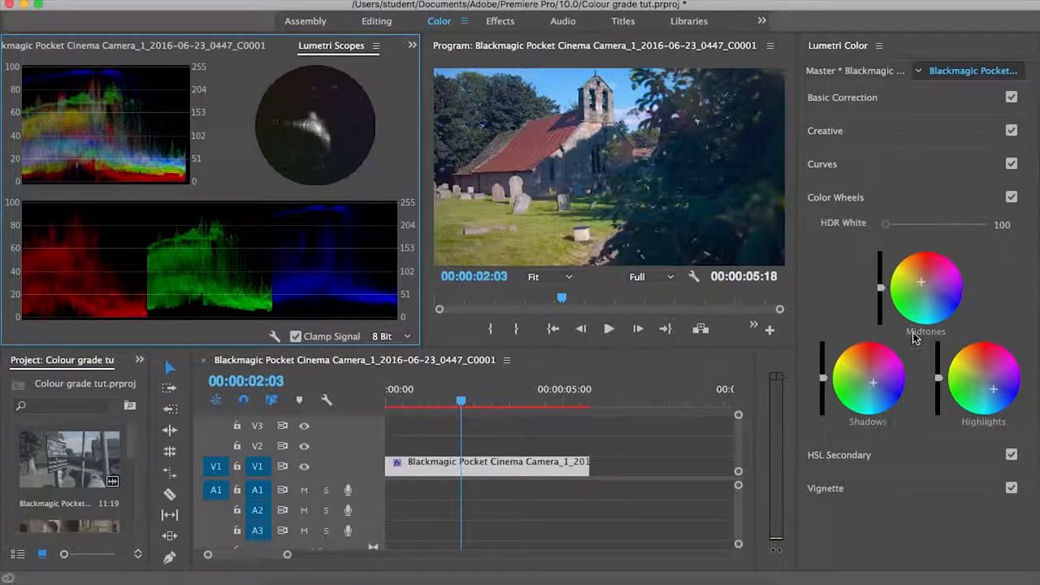
- Collapse the Color Wheels section and review the clip's Basic Correction settings
left_click(832, 200)
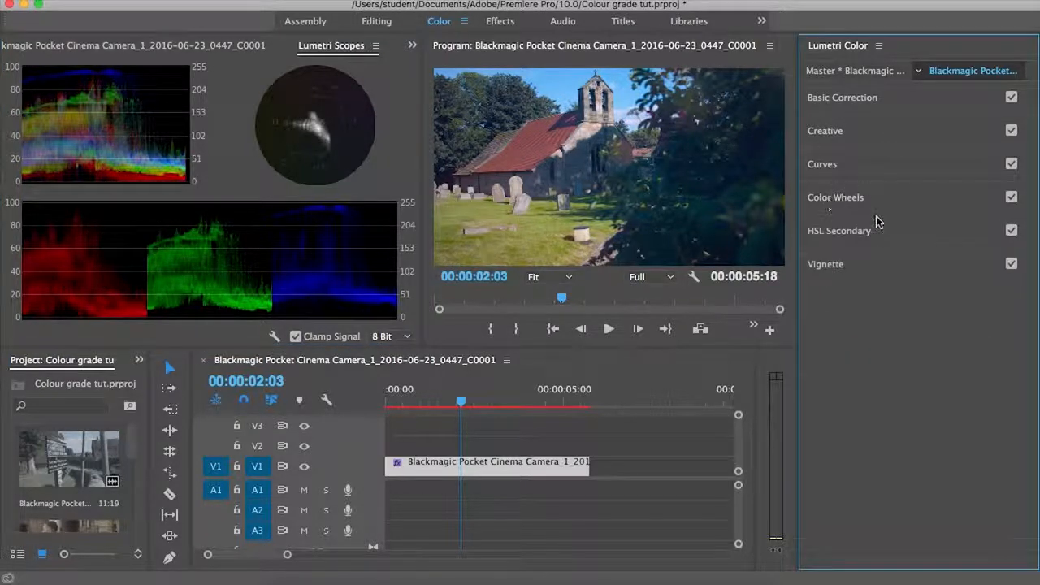
left_click(842, 98)
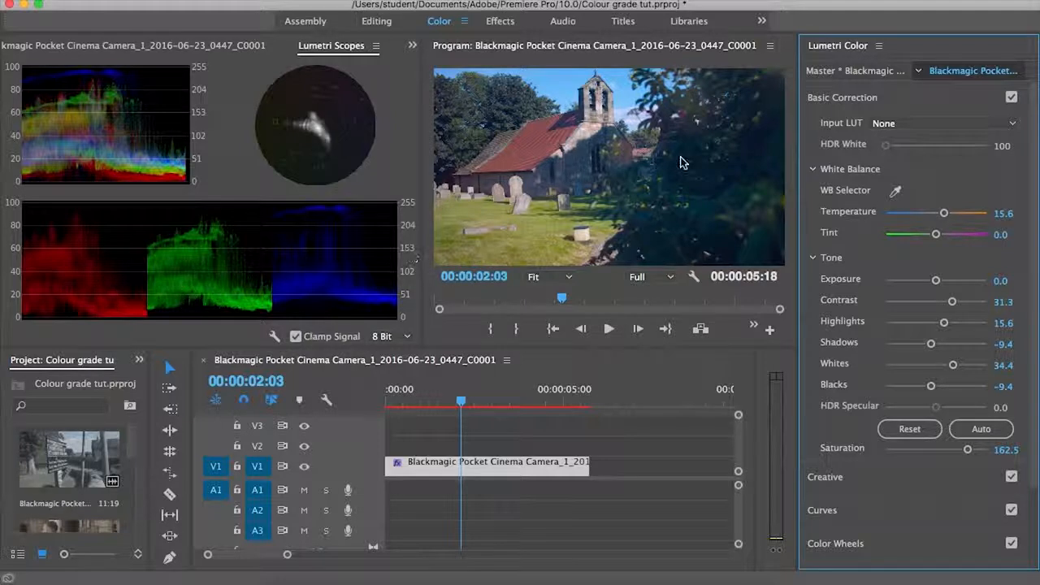
left_click(859, 96)
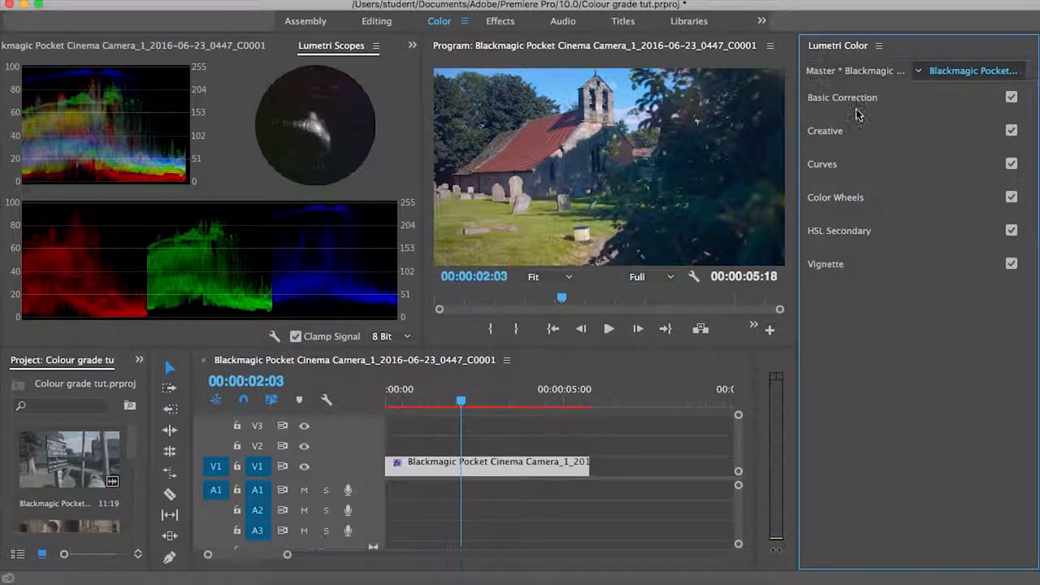
- Try an S-curve on the white RGB curve with raised highlights and lowered shadows, undo it and collapse the Curves section
left_click(850, 165)
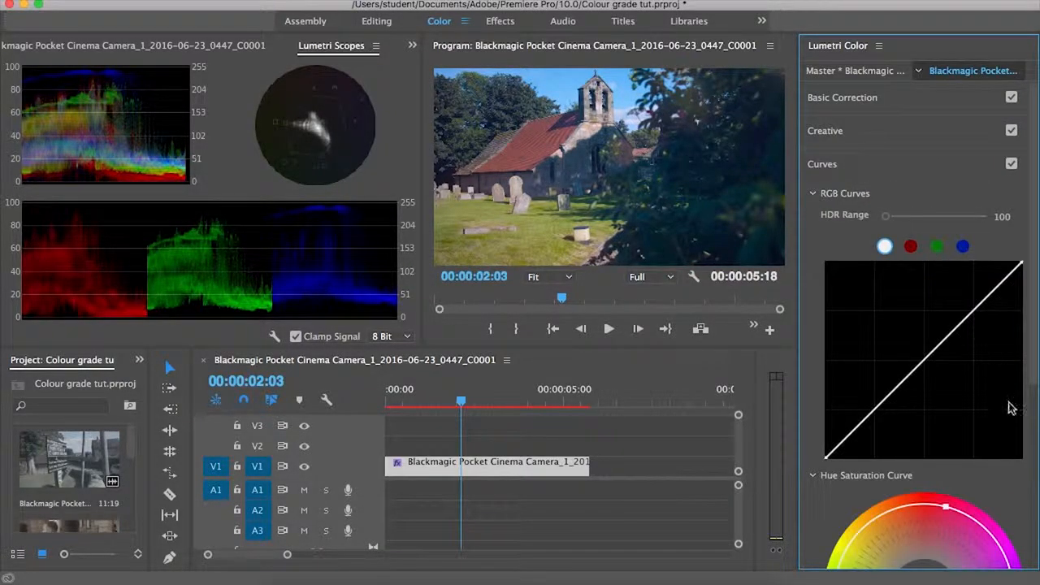
scroll(1011, 408, "down", 3)
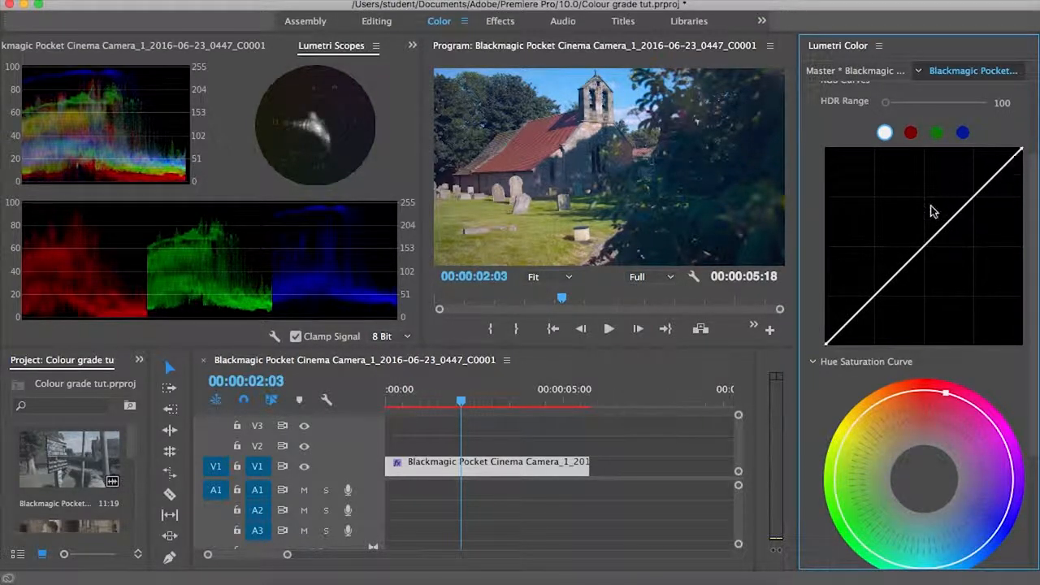
left_click_drag(986, 199, 976, 186)
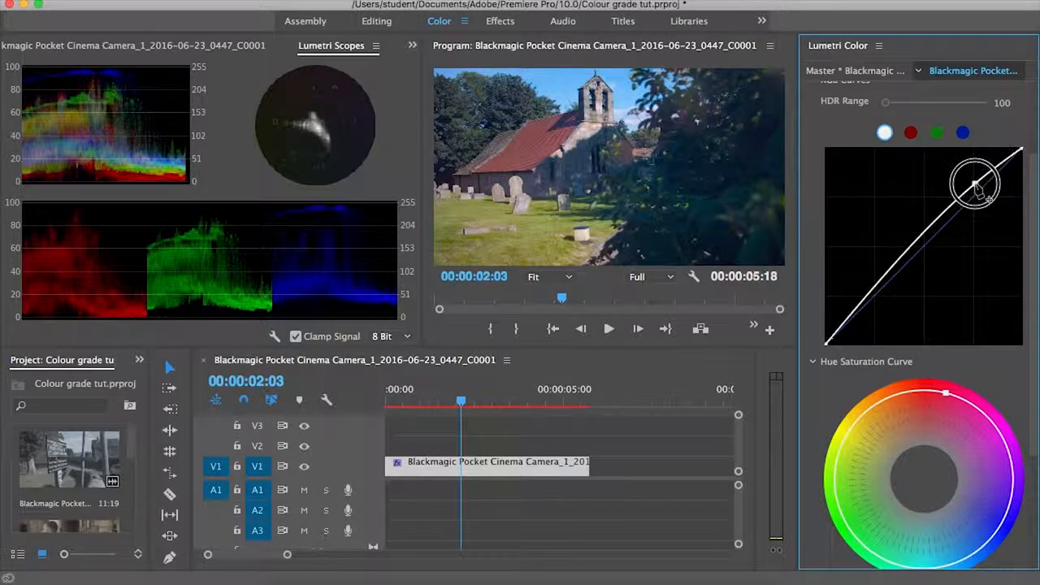
left_click_drag(867, 298, 875, 311)
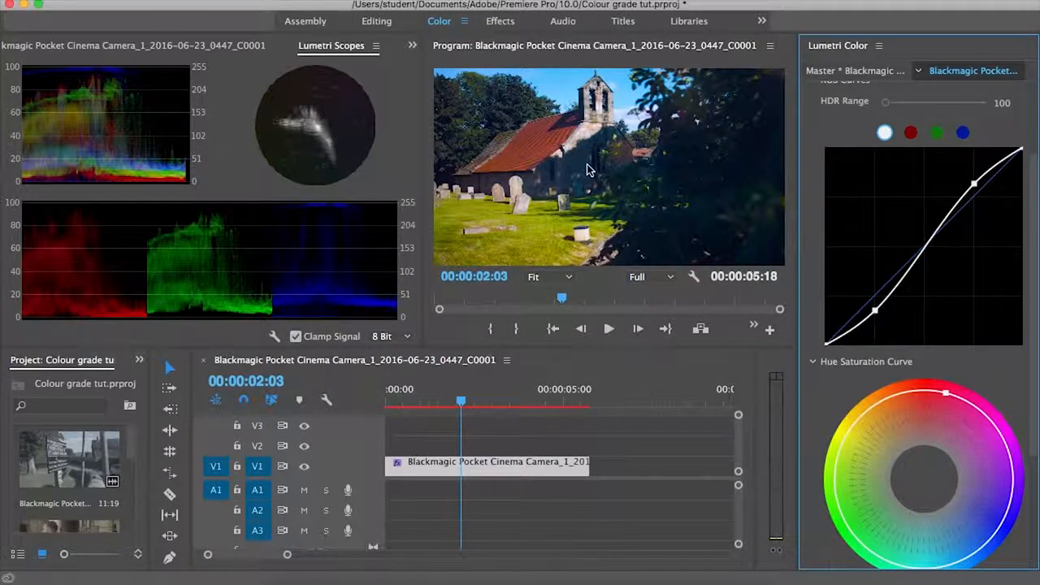
key("super+z")
key("super+z")
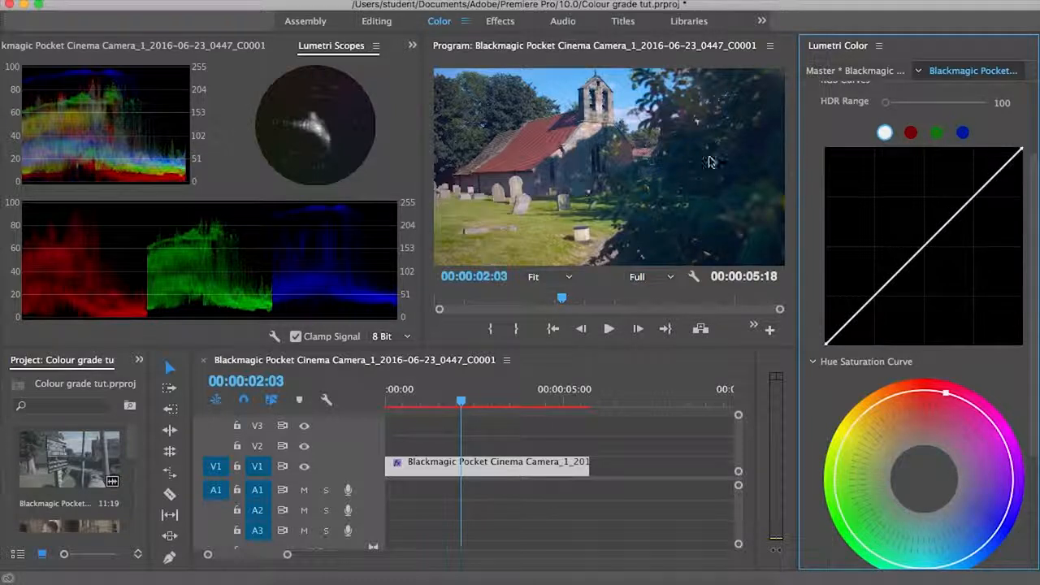
scroll(943, 330, "down", 5)
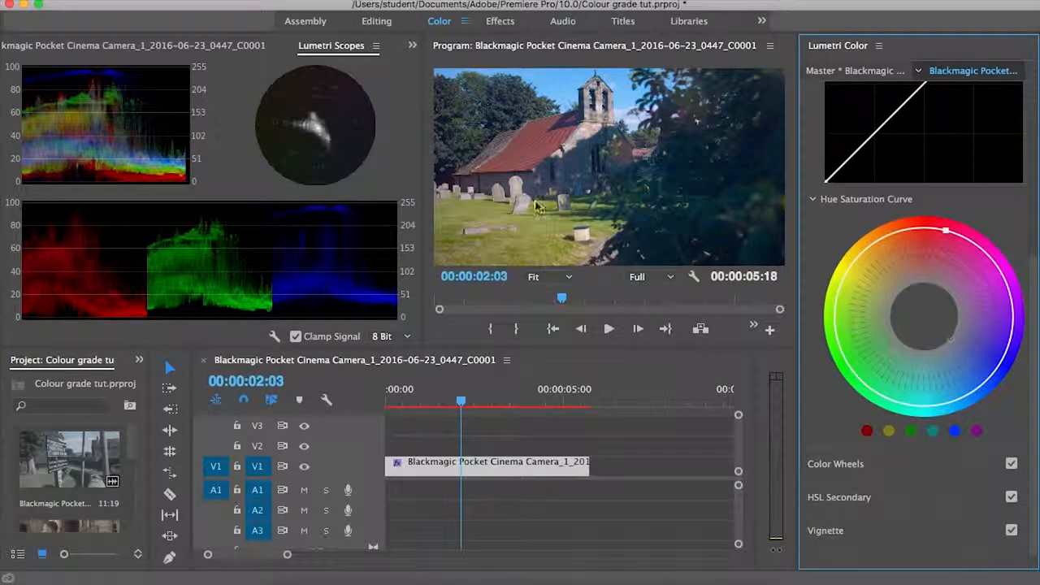
scroll(947, 477, "down", 1)
scroll(946, 470, "up", 5)
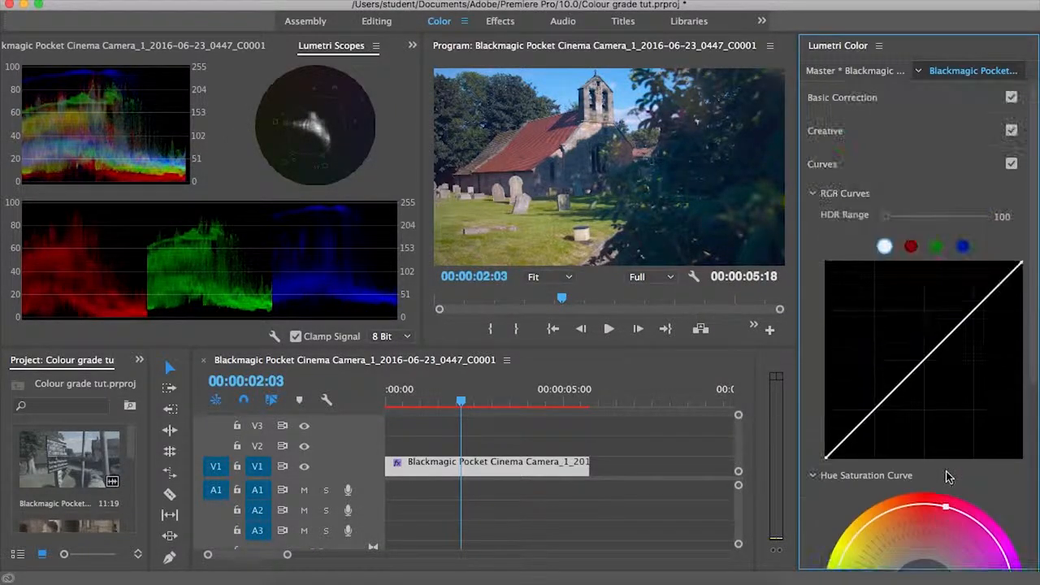
left_click(829, 163)
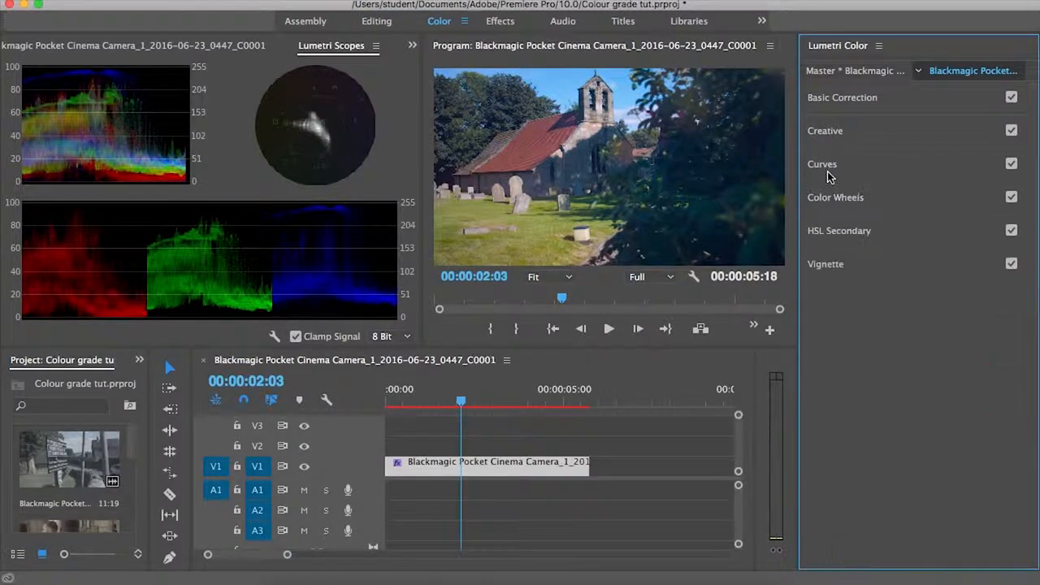
- Try the Creative Sharpen adjustment at 100 and at a low setting, bringing it back to 0
left_click(836, 133)
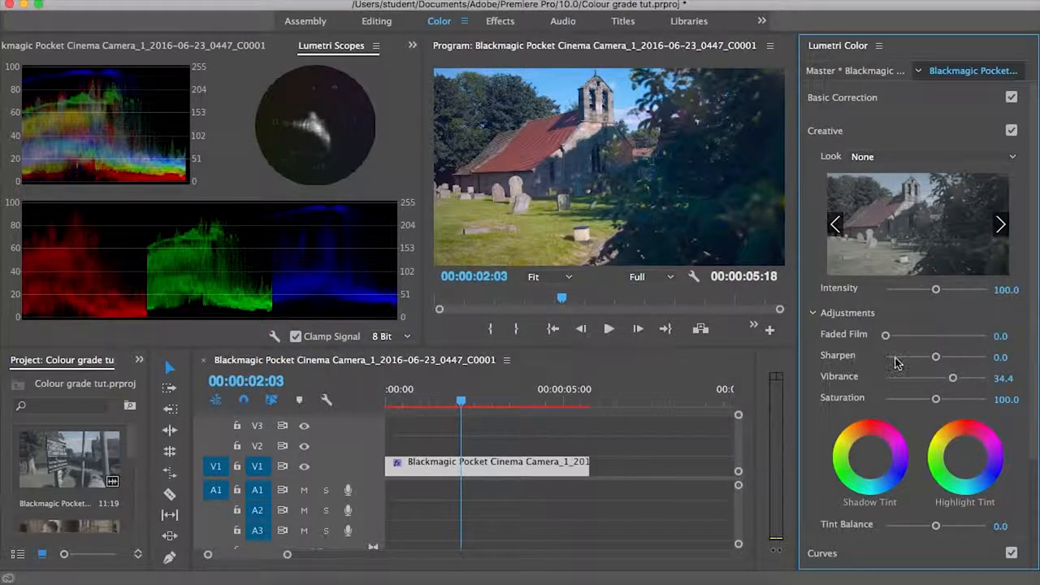
left_click_drag(936, 357, 998, 365)
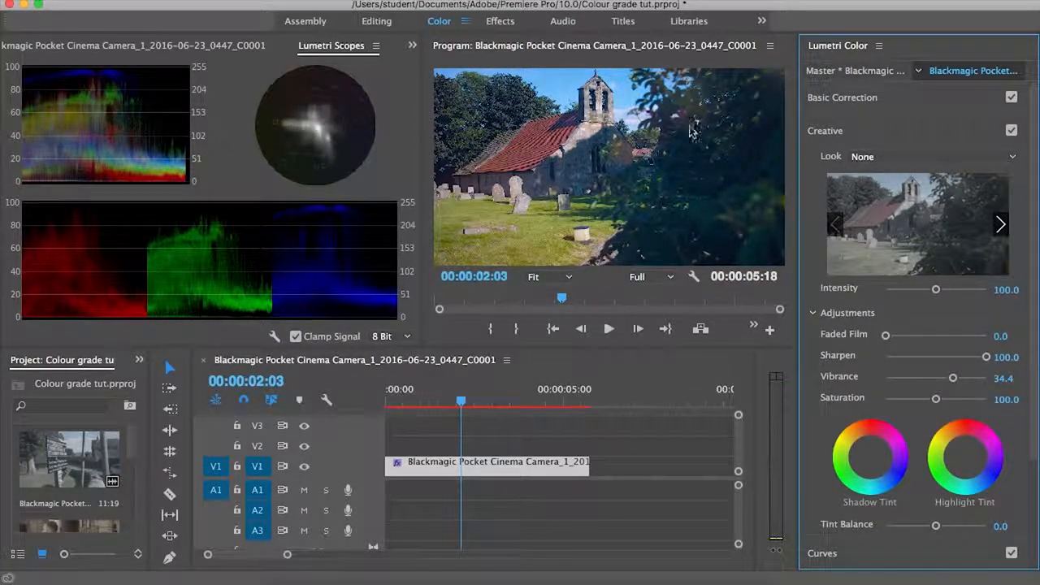
key("super+z")
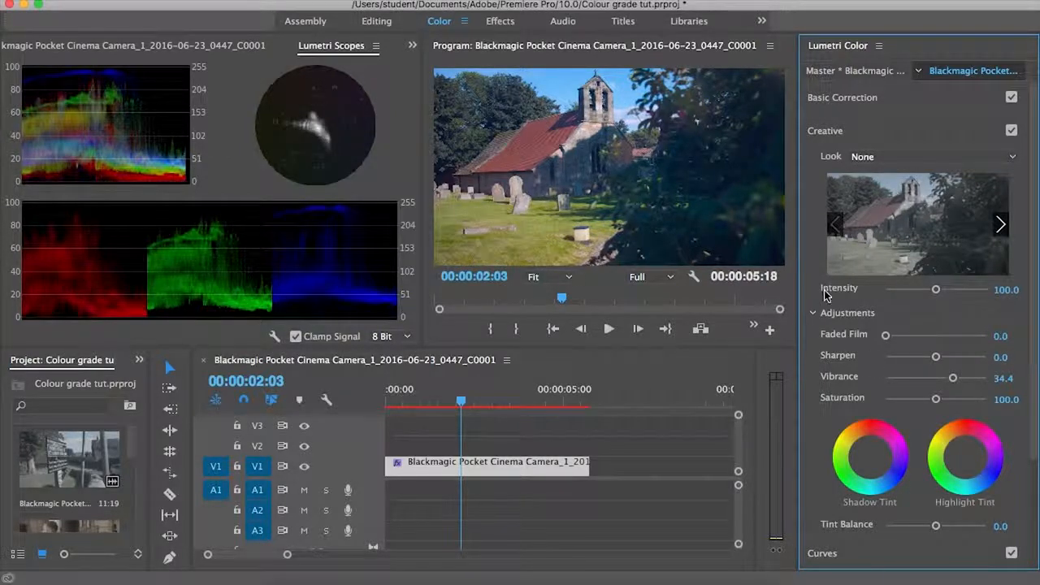
left_click_drag(936, 357, 873, 360)
- Raise Faded Film to 100 in the Creative adjustments and bring it down to 69.4
left_click_drag(889, 340, 1020, 344)
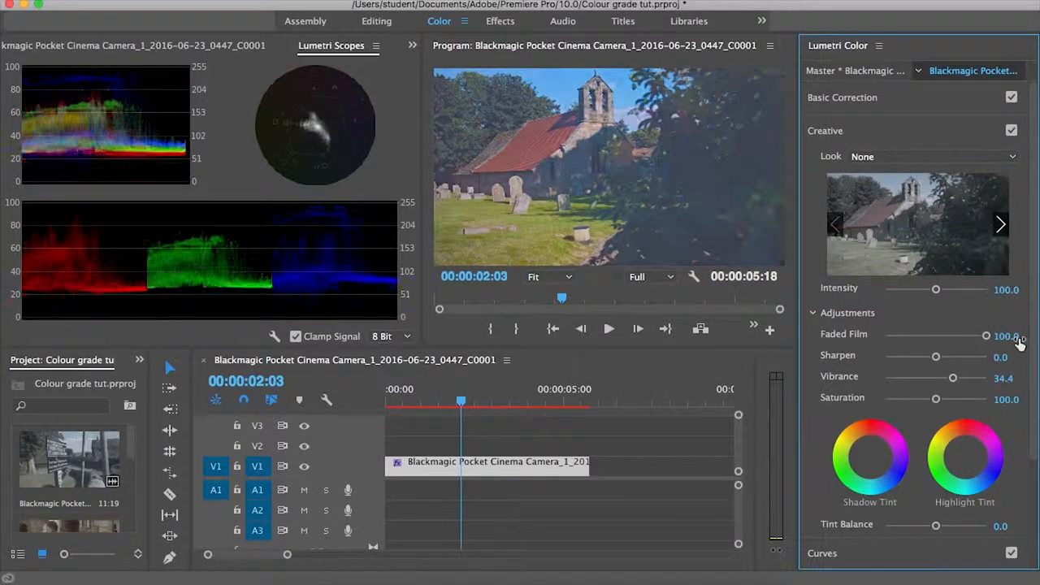
left_click(969, 339)
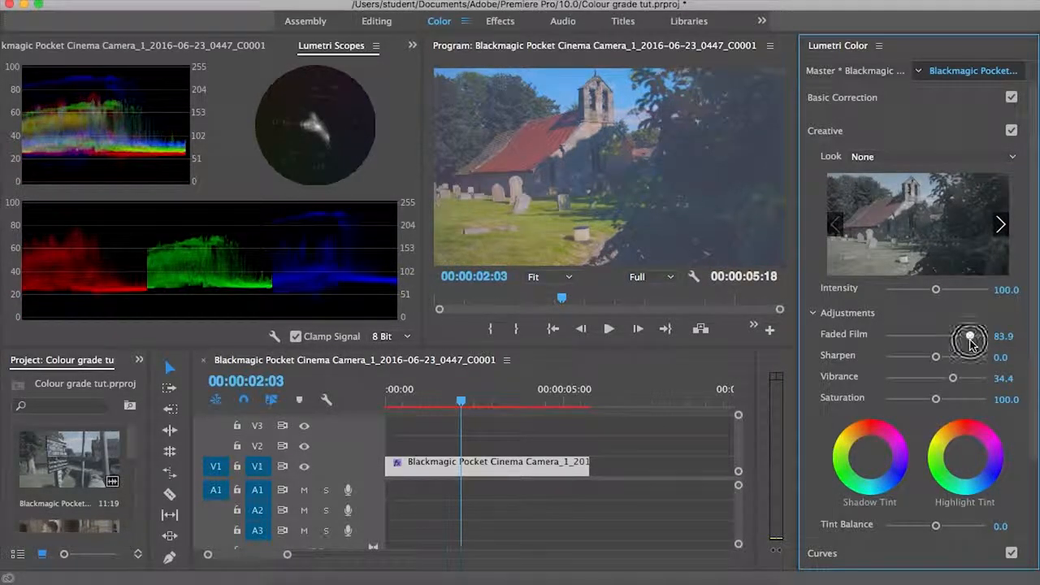
left_click(955, 340)
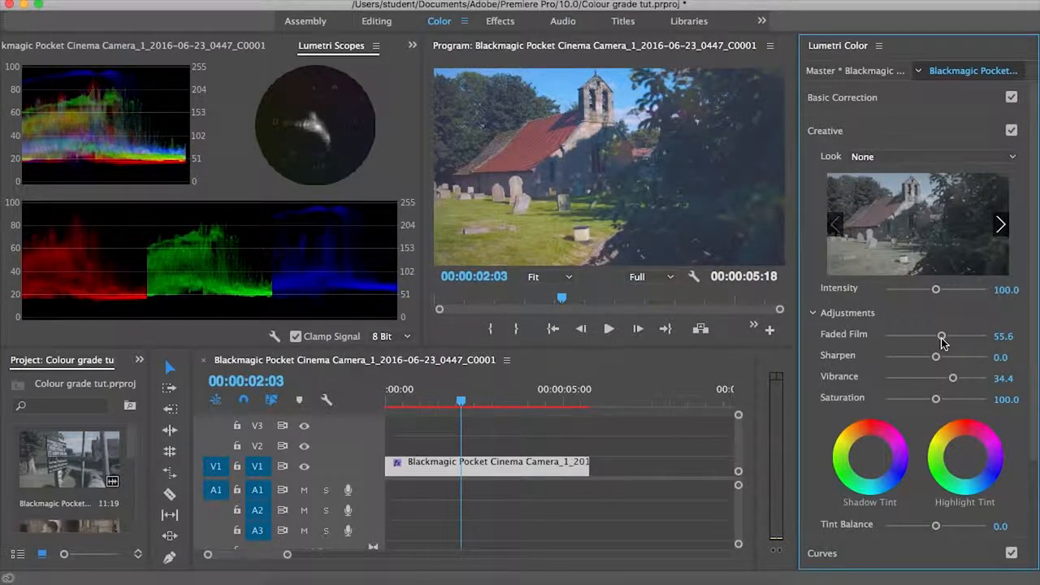
left_click_drag(943, 340, 958, 341)
- Try a gentle S-curve on the white RGB curve over the faded film look, and reset the curve to a straight line
scroll(957, 341, "down", 3)
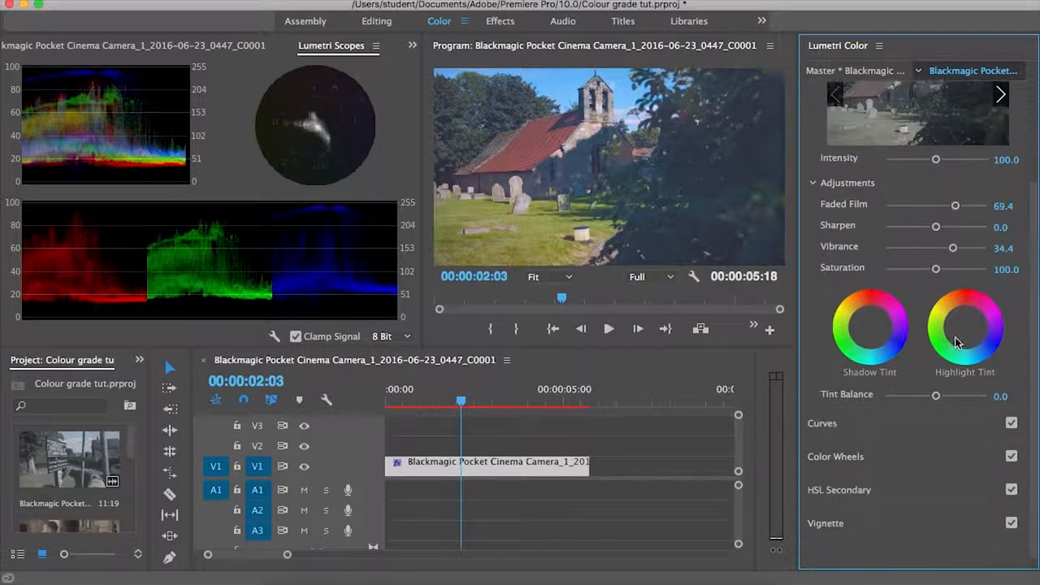
left_click(891, 416)
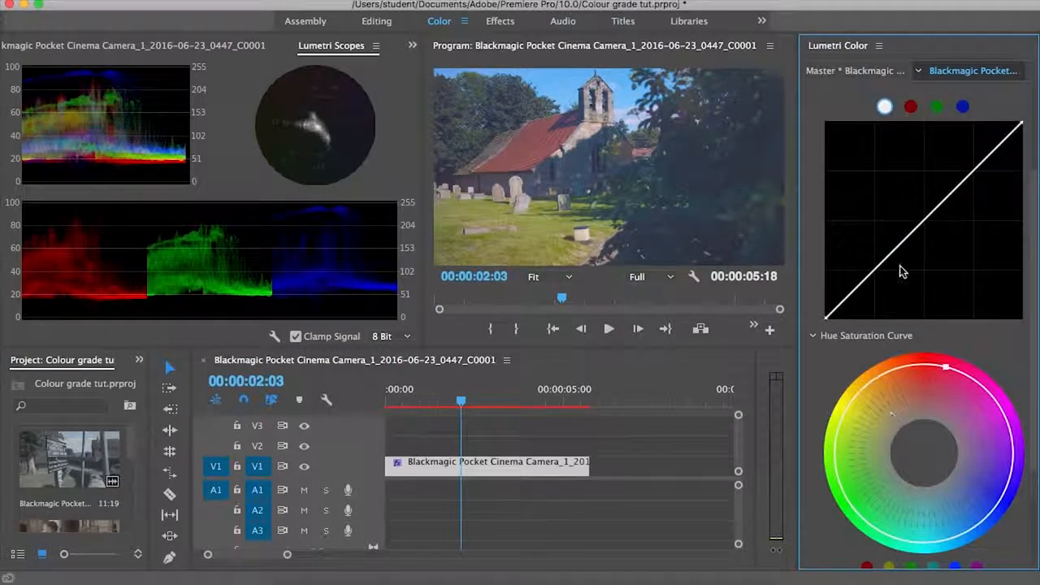
left_click(982, 165)
left_click_drag(982, 165, 976, 161)
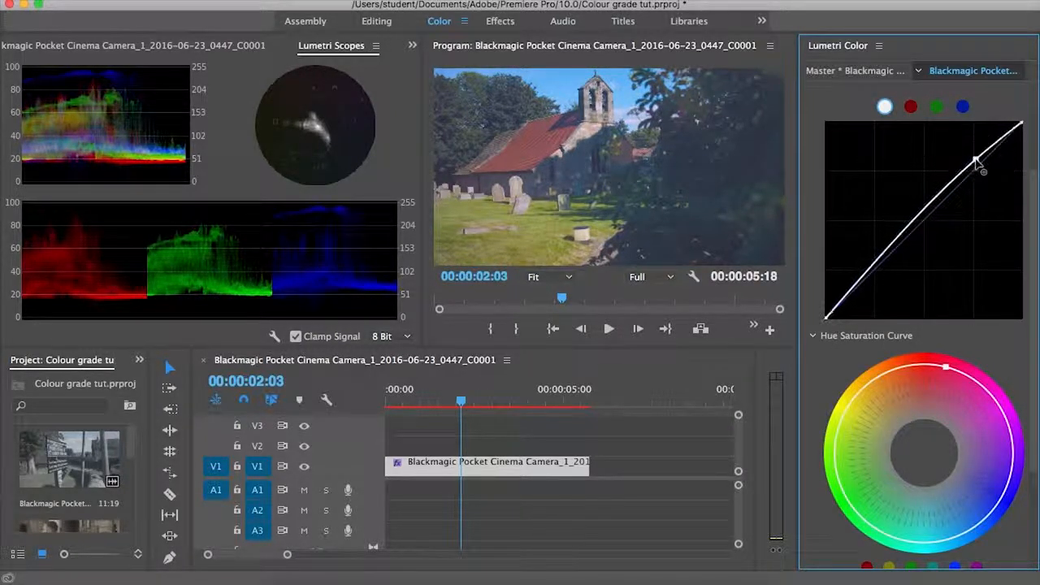
left_click(866, 272)
left_click_drag(868, 276, 870, 282)
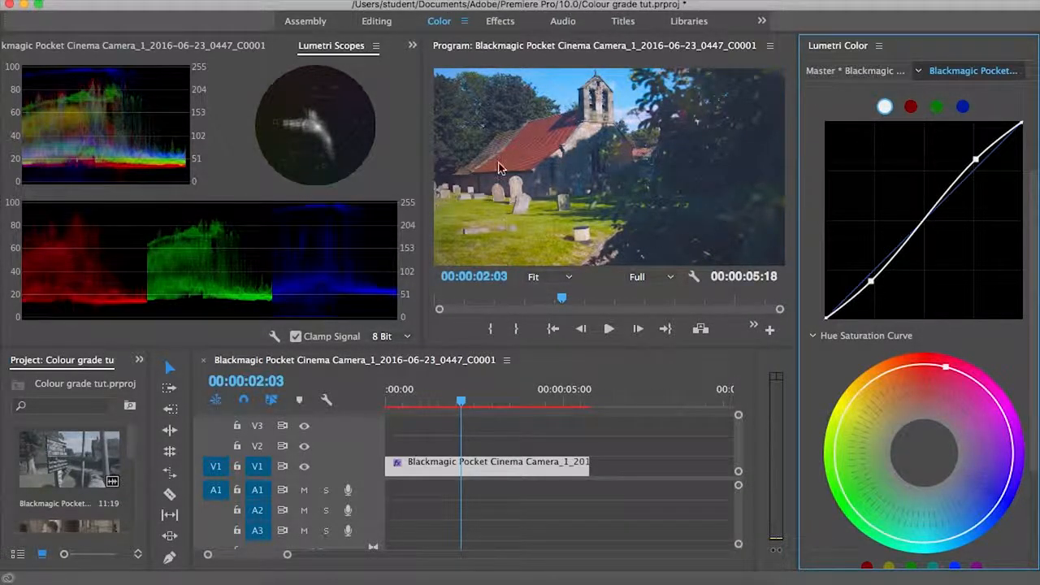
double_click(953, 161)
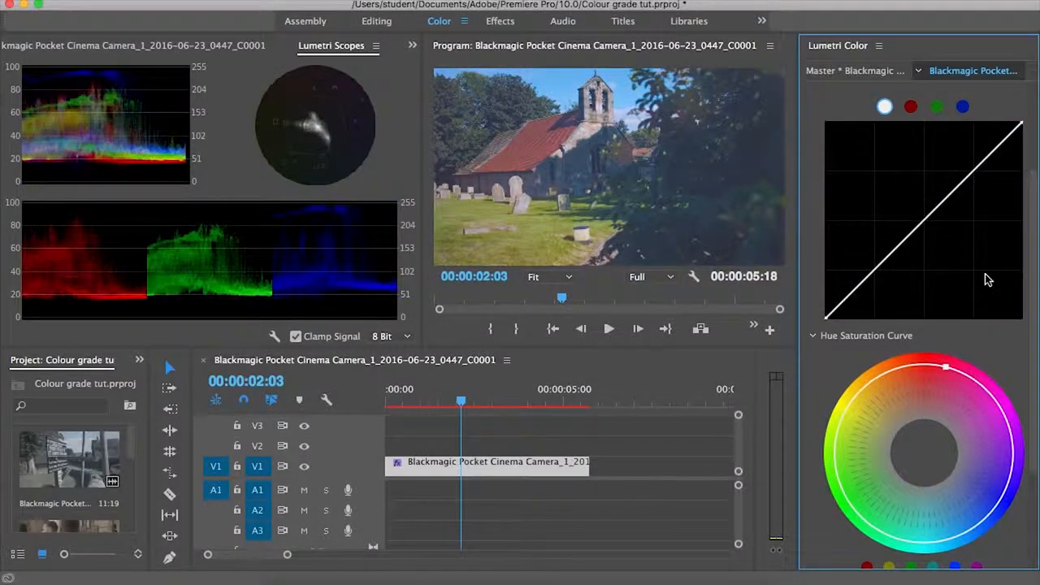
scroll(986, 279, "up", 3)
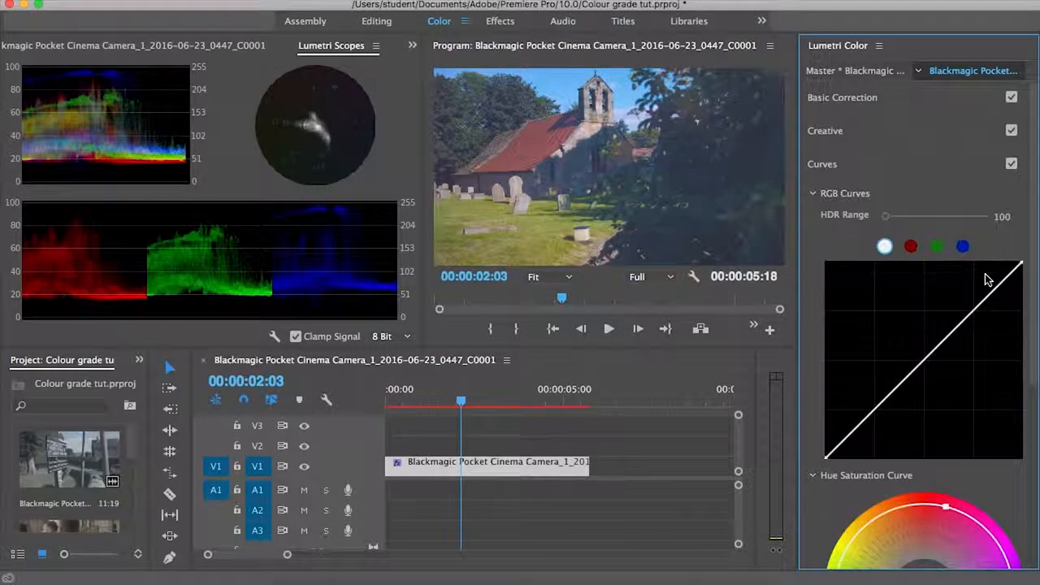
left_click(838, 164)
- Reduce Faded Film to 0 in the Creative adjustments and collapse that section
left_click(860, 131)
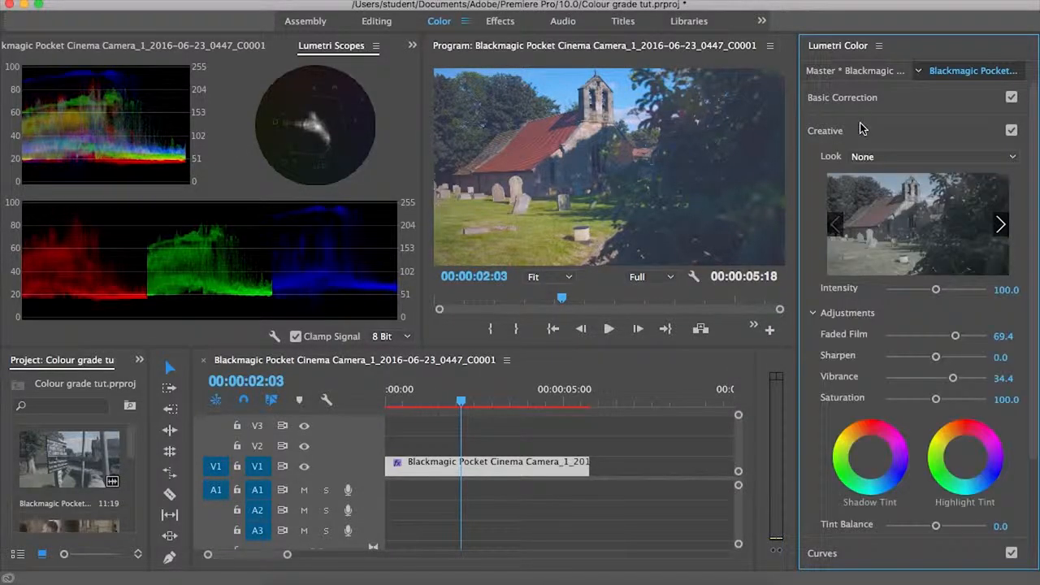
left_click_drag(959, 337, 884, 333)
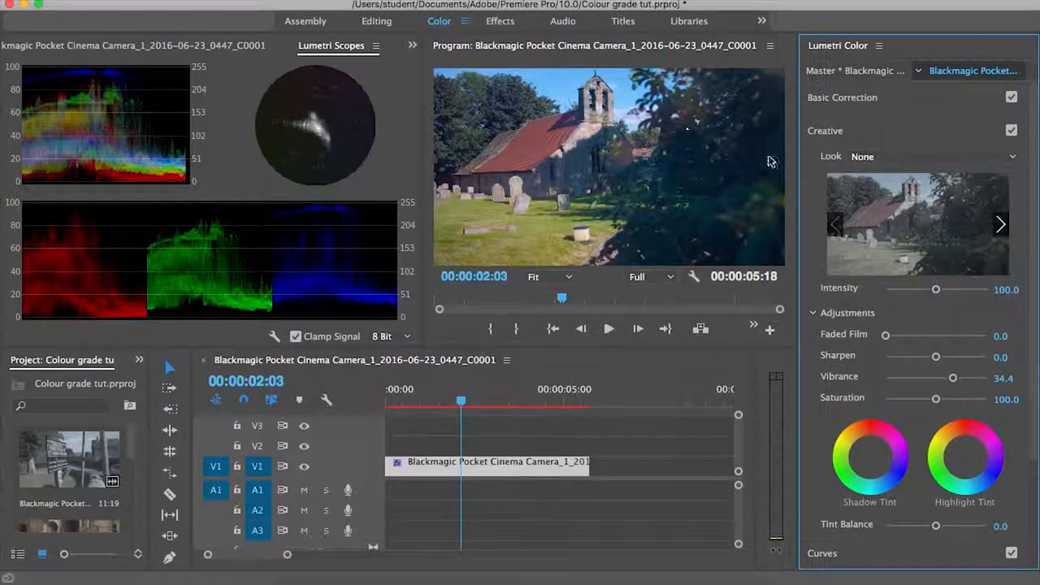
left_click(848, 134)
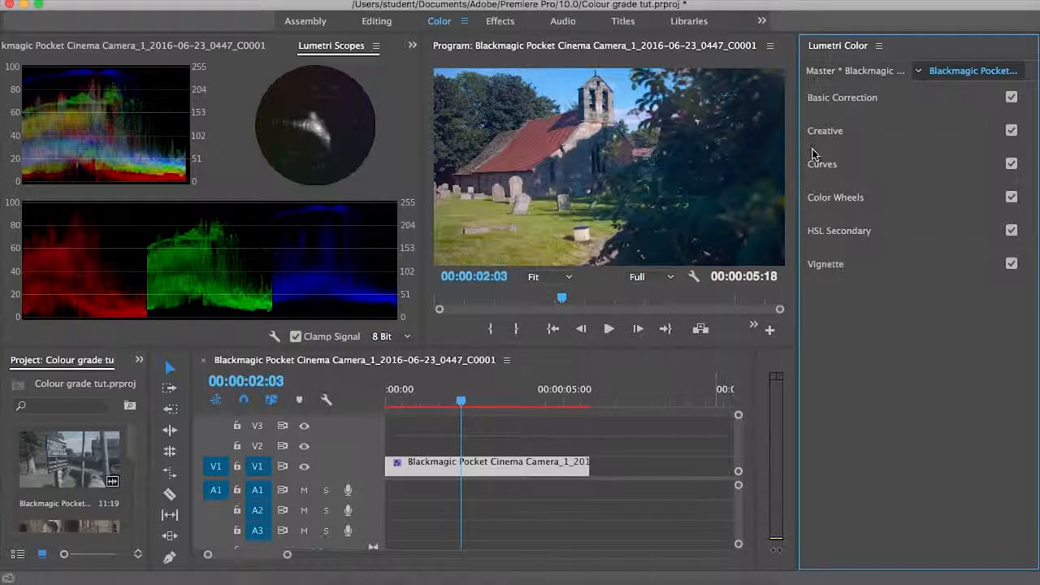
- Try the Creative look Kodak 5218 Kodak 2395 (by Adobe) on the church clip and set the look back to None
left_click(838, 137)
left_click(876, 160)
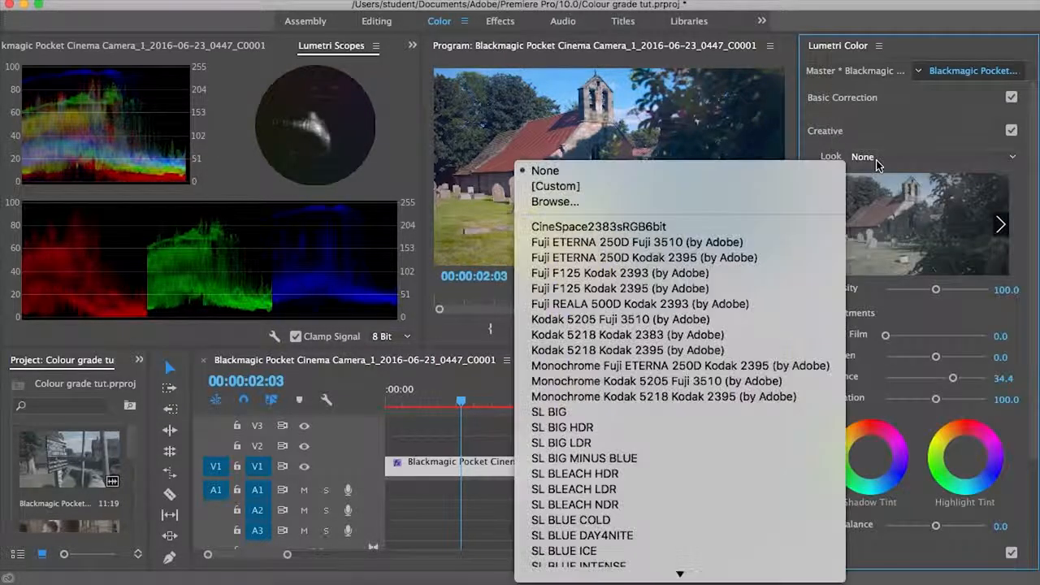
left_click(712, 351)
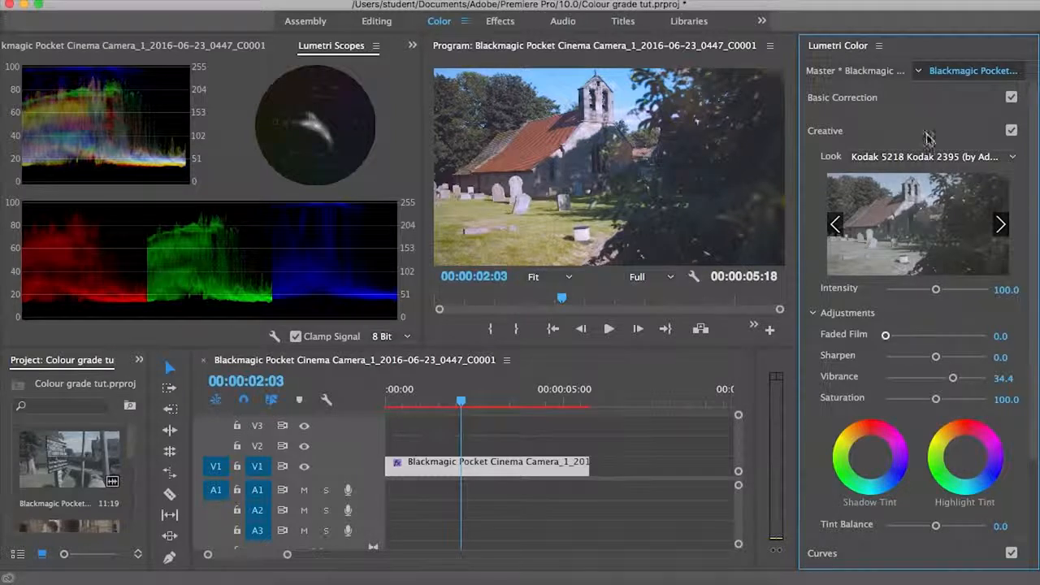
left_click(904, 160)
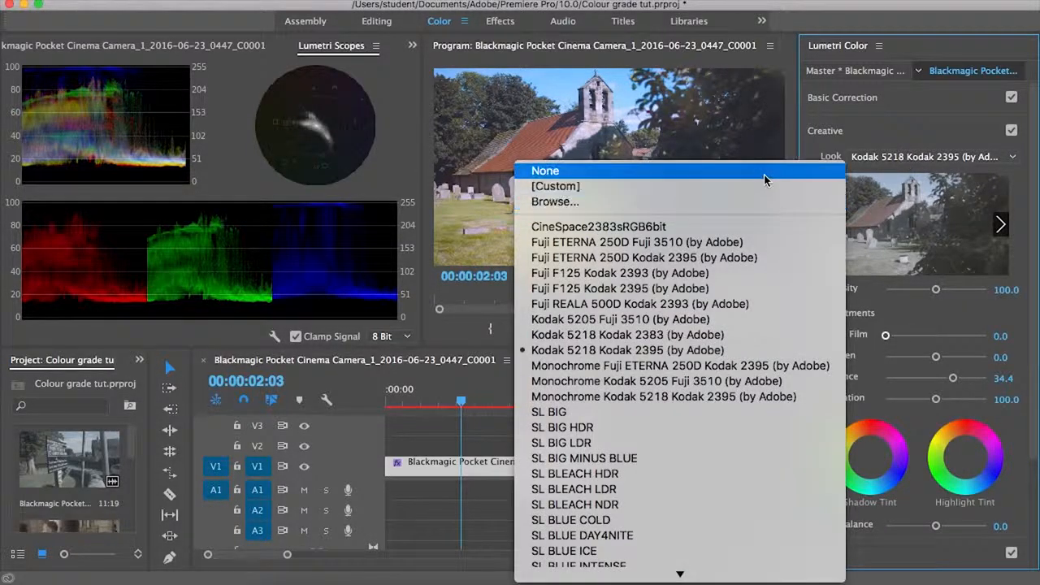
left_click(695, 170)
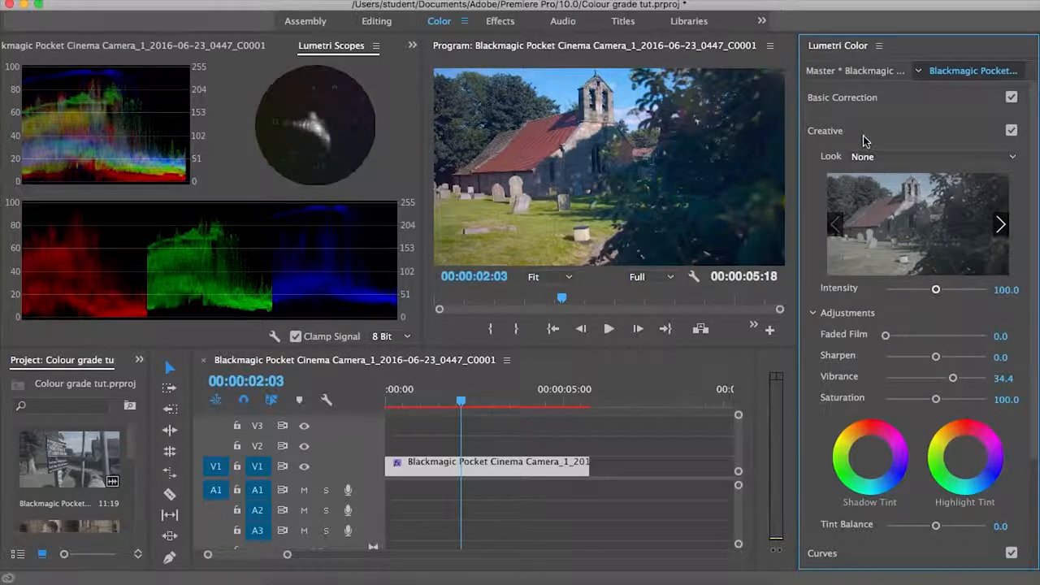
- Show the ungraded church clip in the Source monitor to compare it with the graded Program image
left_click(487, 470)
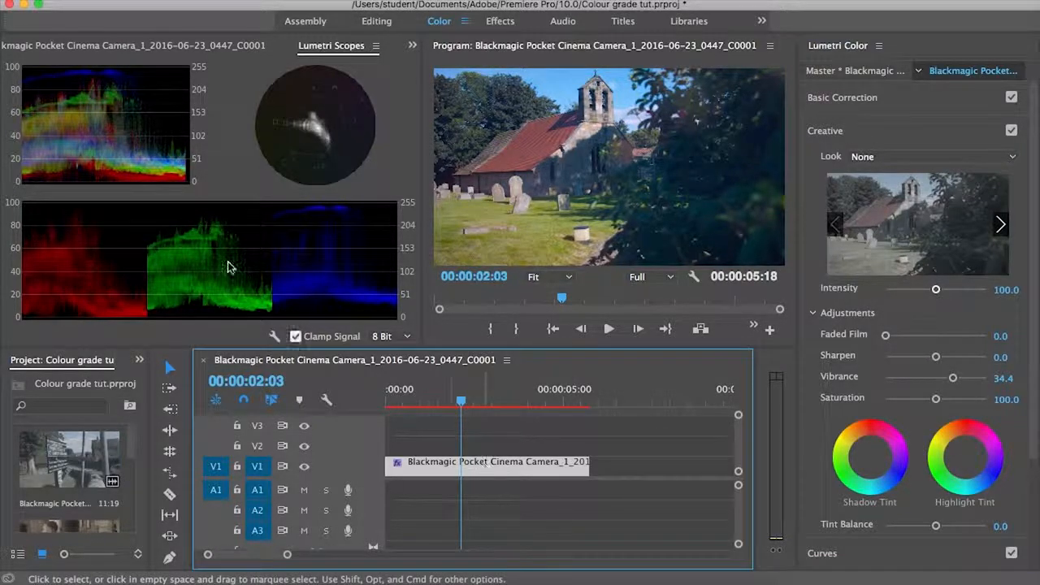
left_click(186, 45)
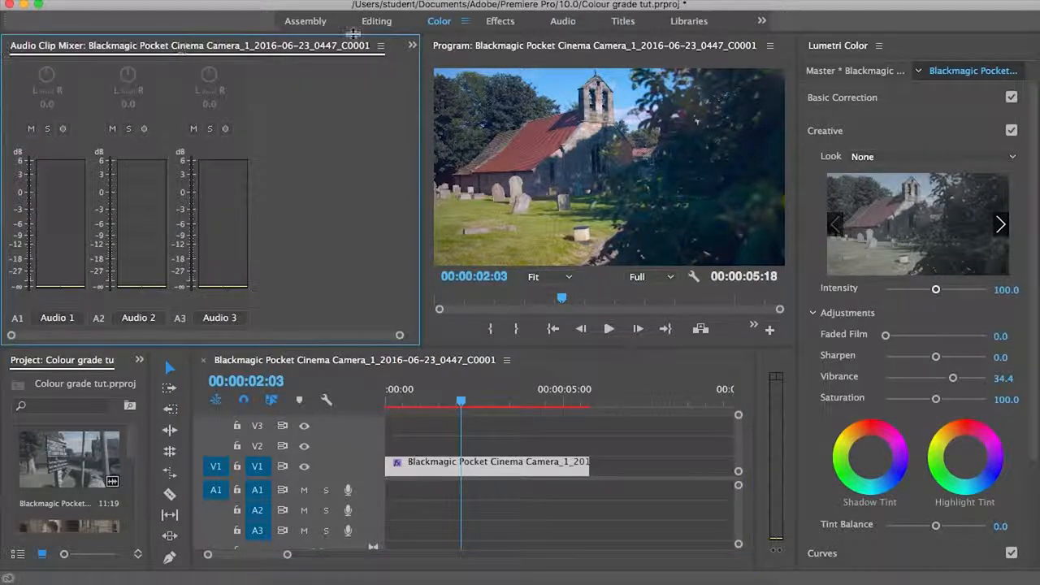
scroll(313, 52, "up", 2)
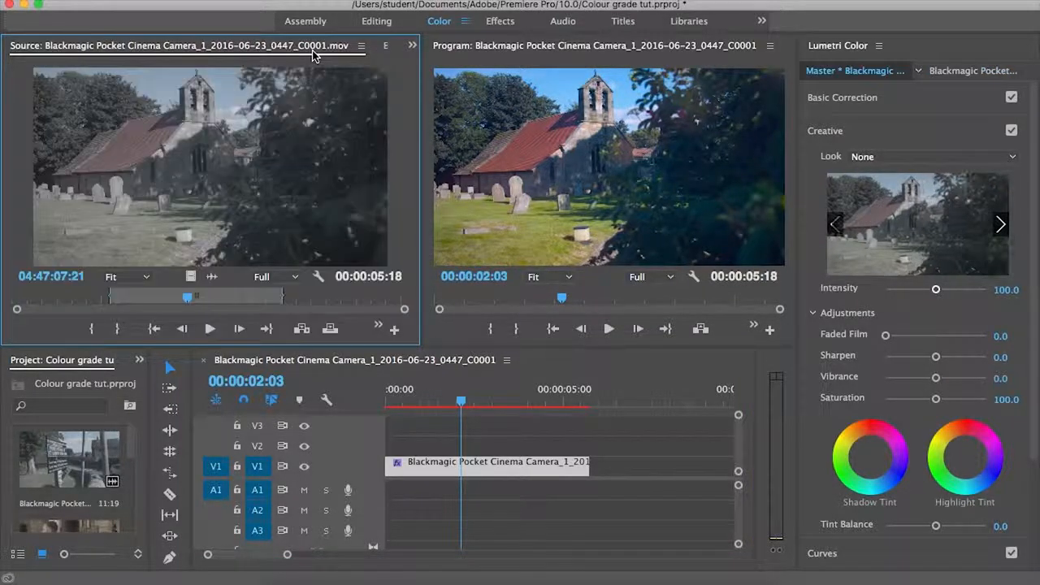
- Copy the Lumetri Color effect of the graded church clip from its Effect Controls
scroll(314, 52, "down", 1)
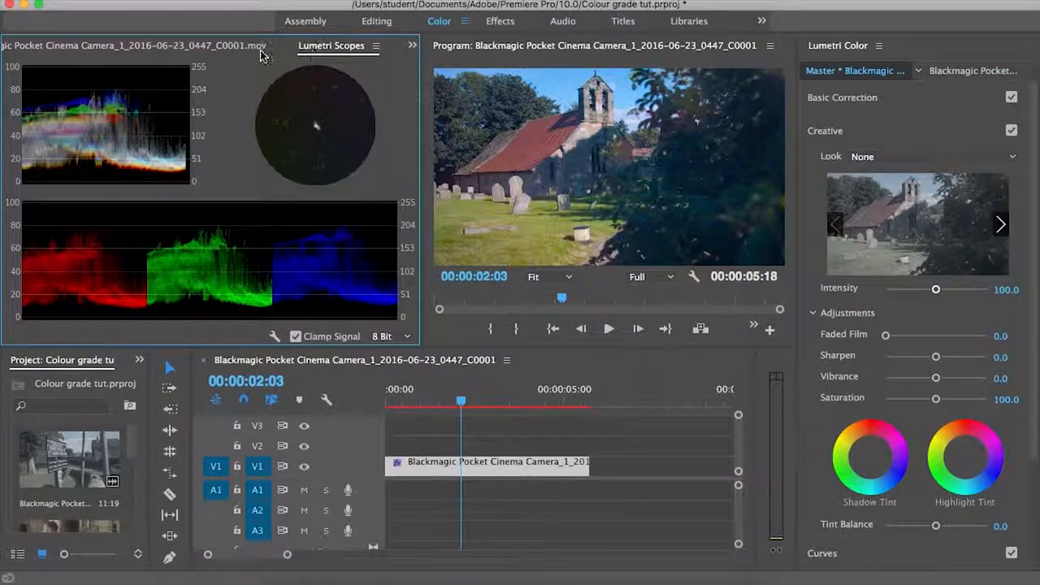
left_click(410, 47)
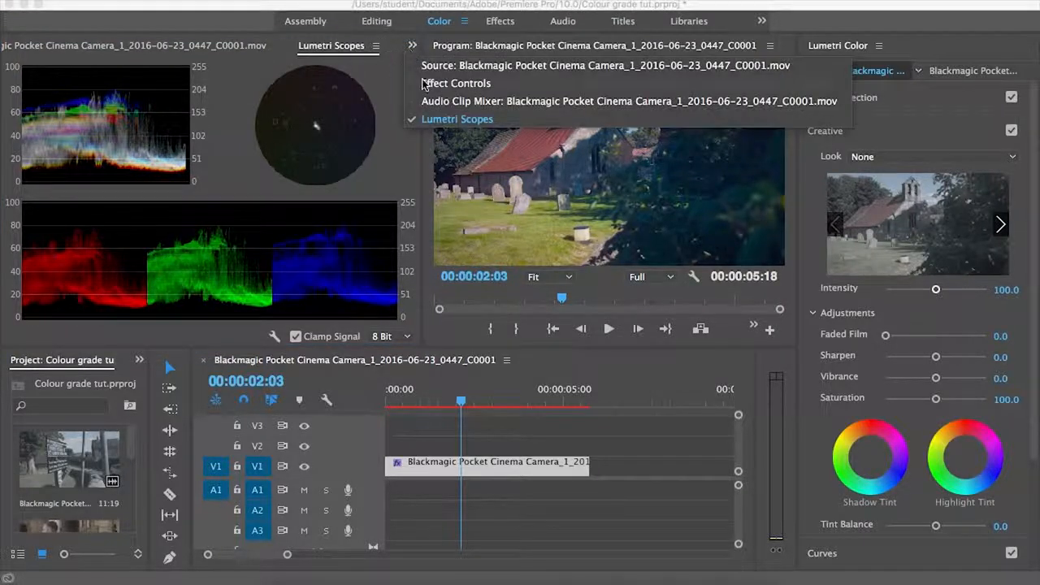
left_click(431, 85)
key("super+s")
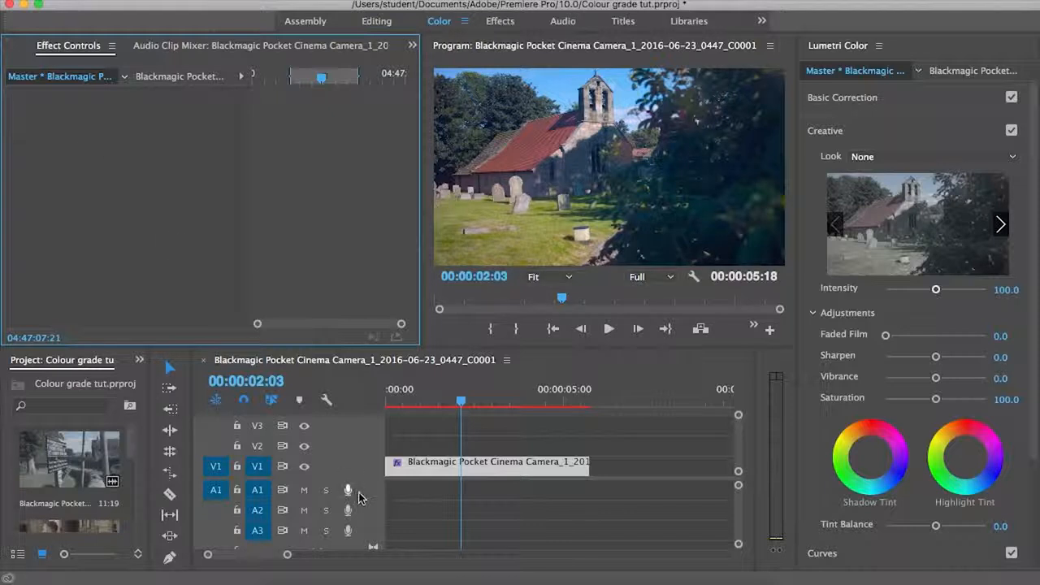
left_click(413, 453)
left_click(424, 469)
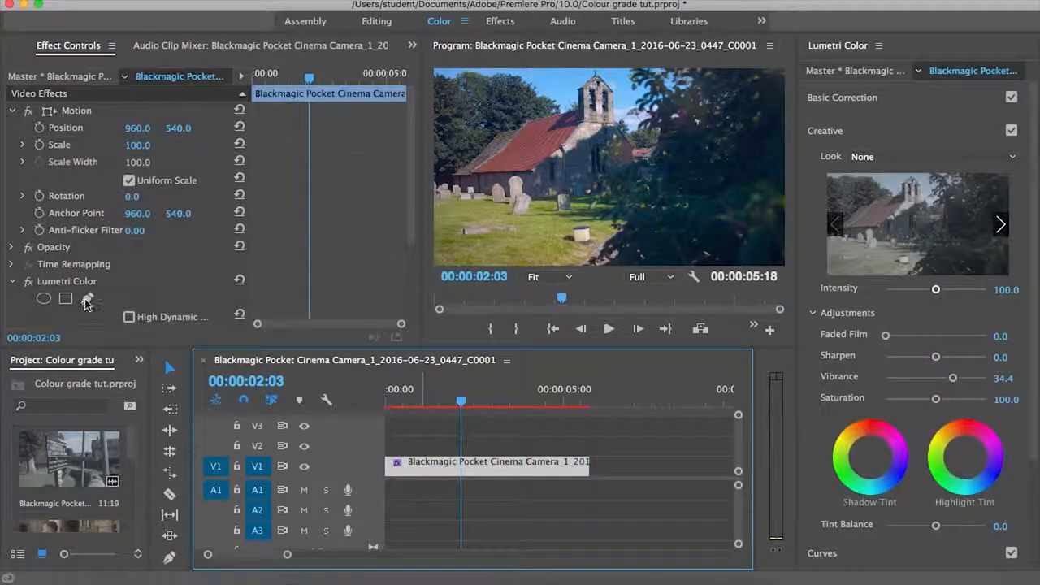
left_click(65, 283)
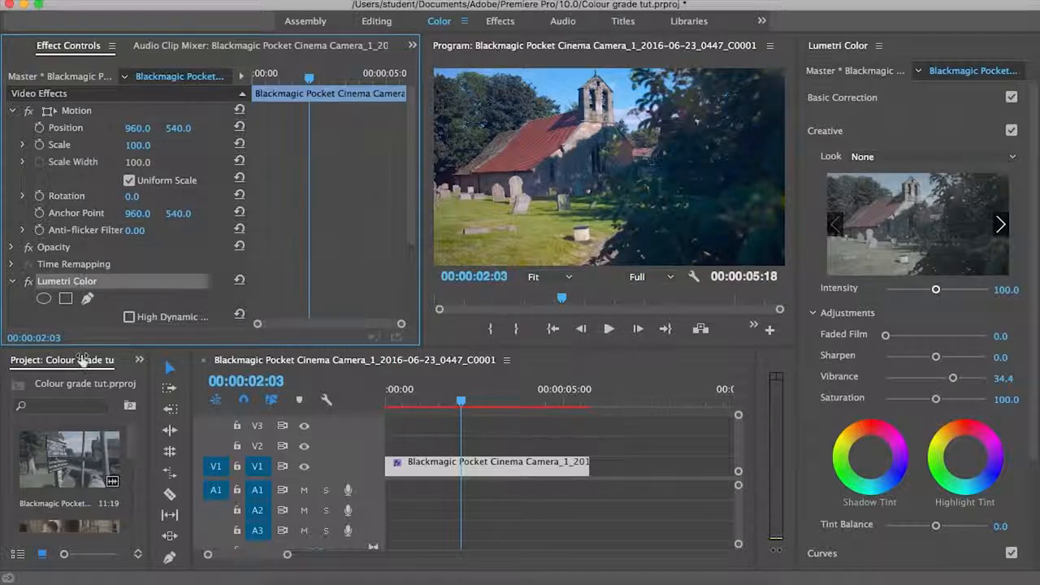
- Open the parish church sign clip in the Source monitor and mark a 00:00:04:05 range ending at 04:53:09:10
left_click(69, 459)
double_click(69, 459)
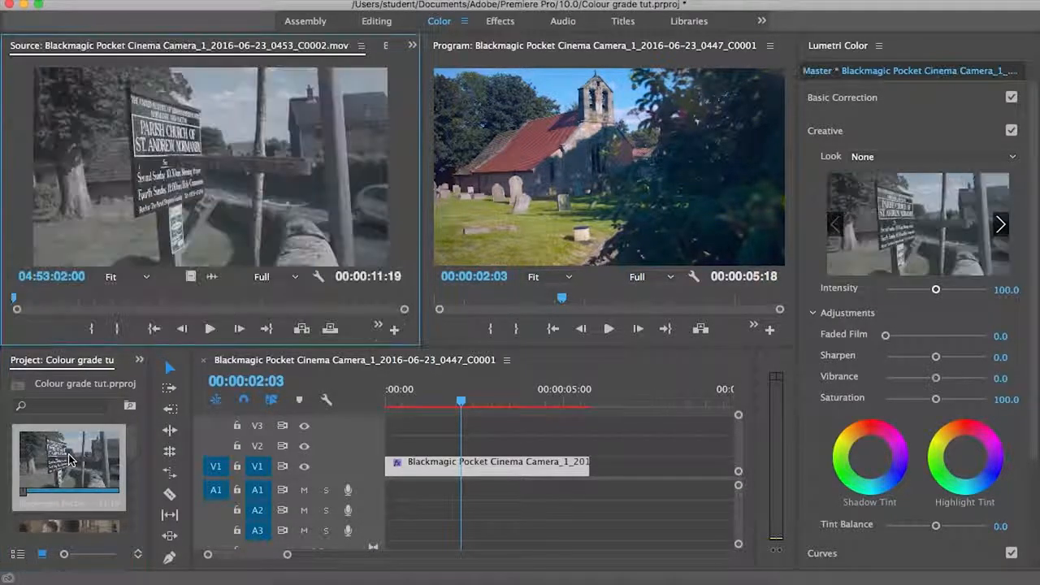
left_click(103, 301)
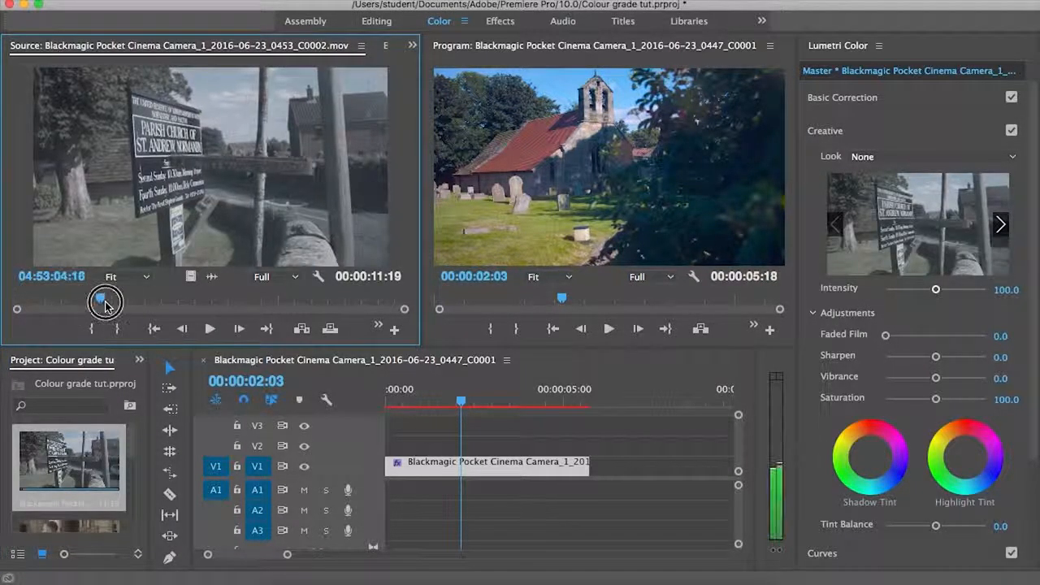
left_click_drag(104, 303, 258, 301)
key("i")
key("o")
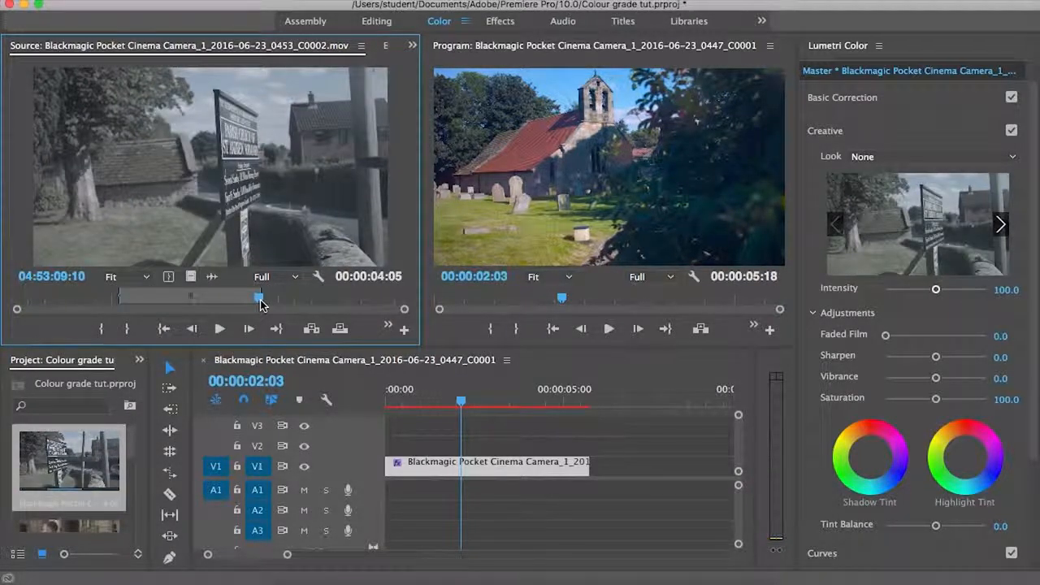
- Place the marked sign clip directly after the church clip on V1 and delete its linked audio
left_click_drag(221, 187, 600, 470)
scroll(642, 472, "right", 2)
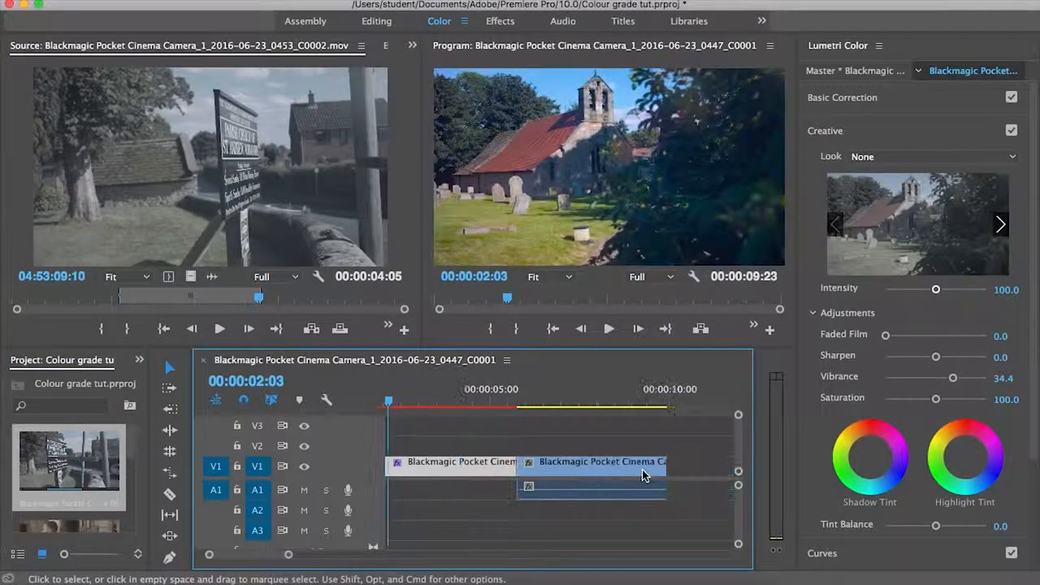
left_click(581, 385)
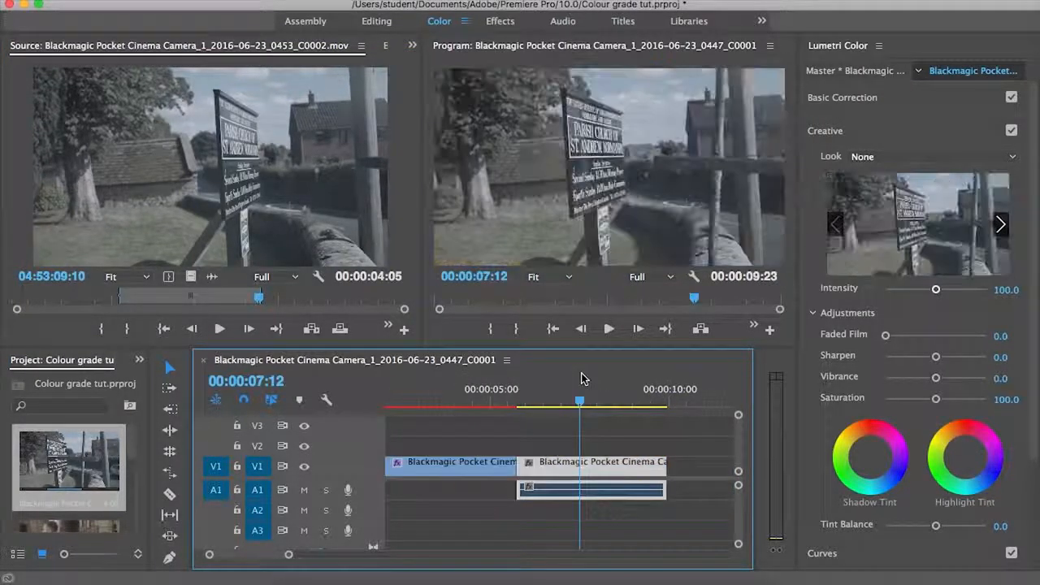
left_click(562, 464, "alt")
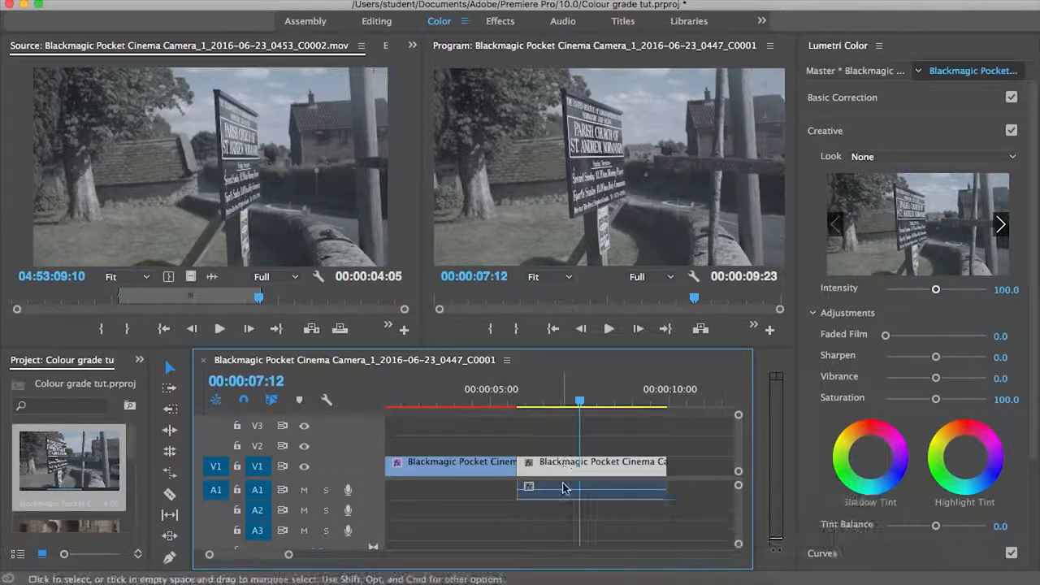
left_click(567, 493, "alt")
key("Delete")
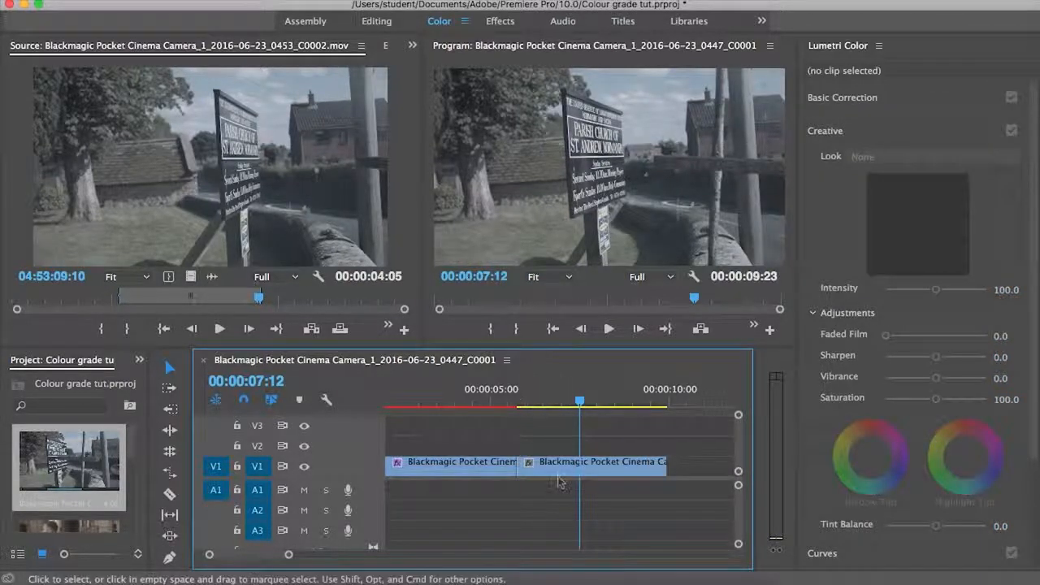
- Paste the copied Lumetri Color effect onto the sign clip and compare both clips across the cut, ending at 00:00:06:00
left_click(559, 466)
key("super+v")
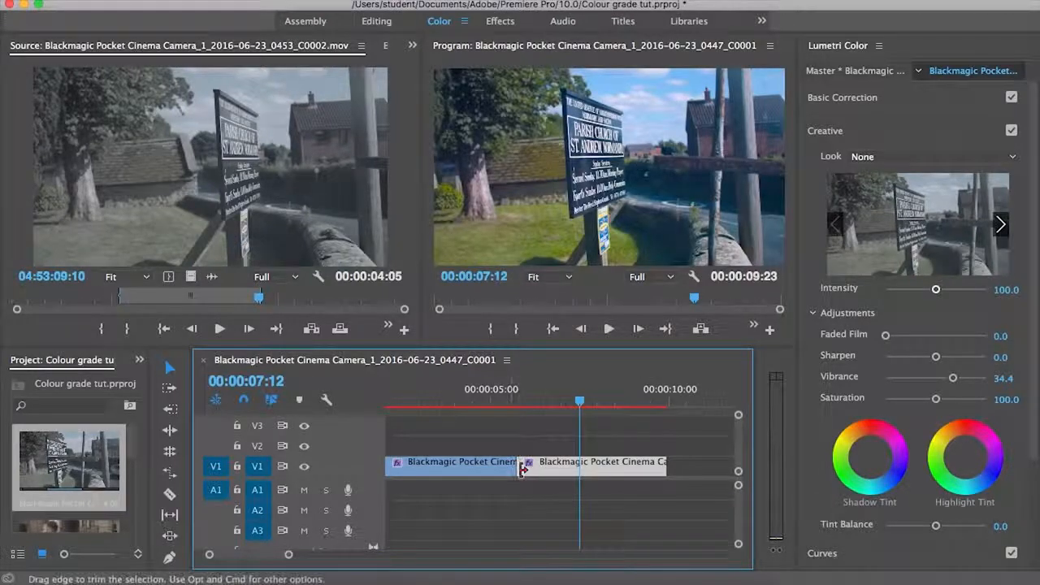
left_click(514, 401)
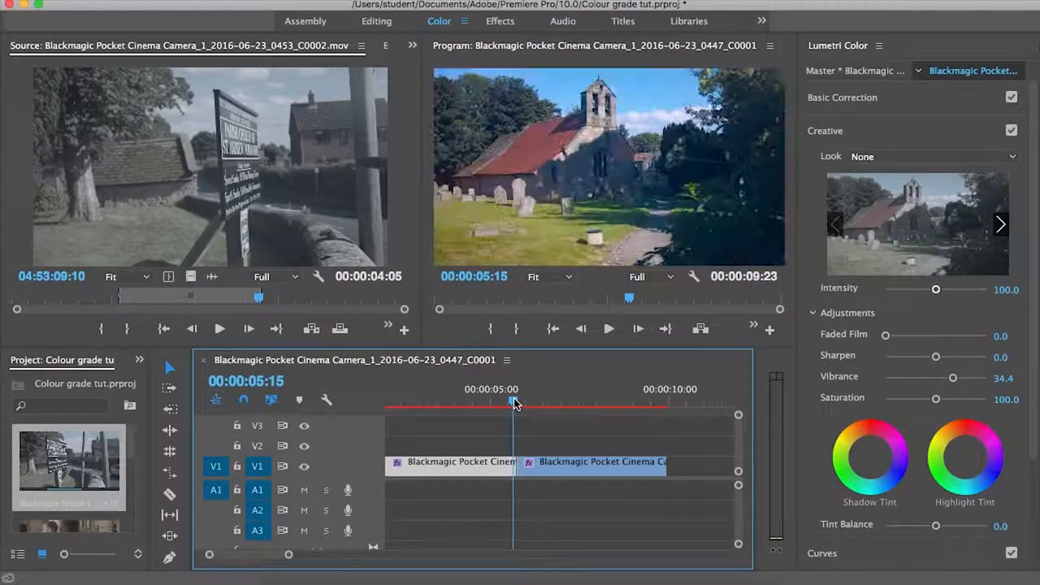
mouse_move(515, 404)
left_mouse_down()
mouse_move(538, 402)
mouse_move(526, 400)
left_mouse_up()
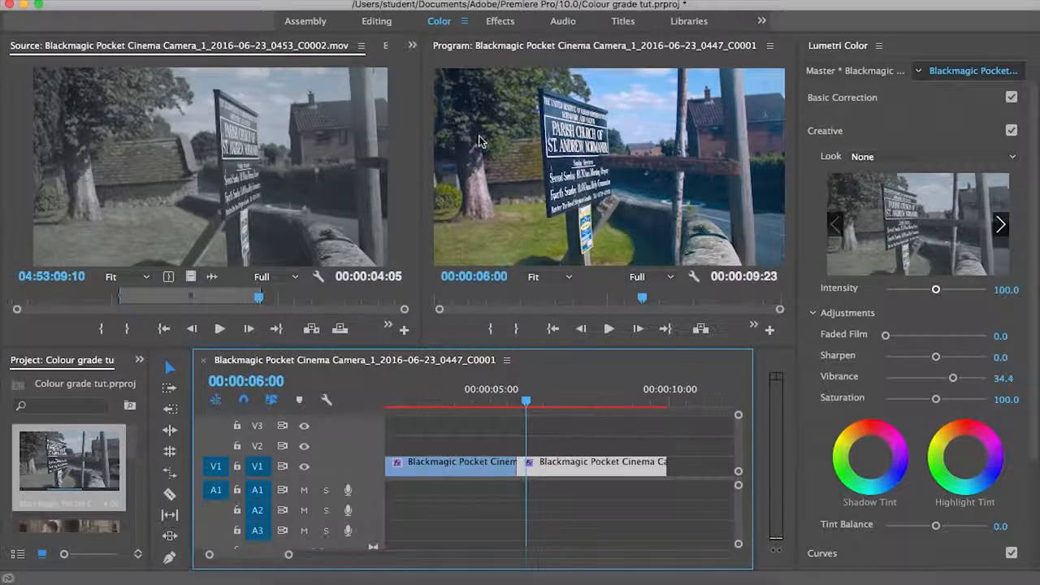
- Set the sign clip's white balance Temperature to 32.3 in Basic Correction and collapse that section
left_click(890, 99)
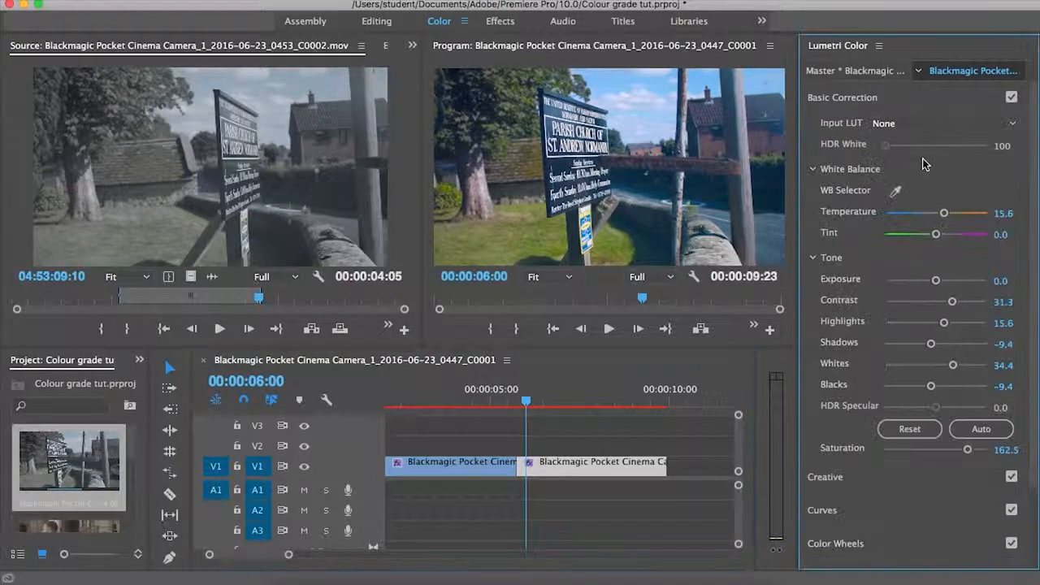
left_click_drag(946, 215, 953, 217)
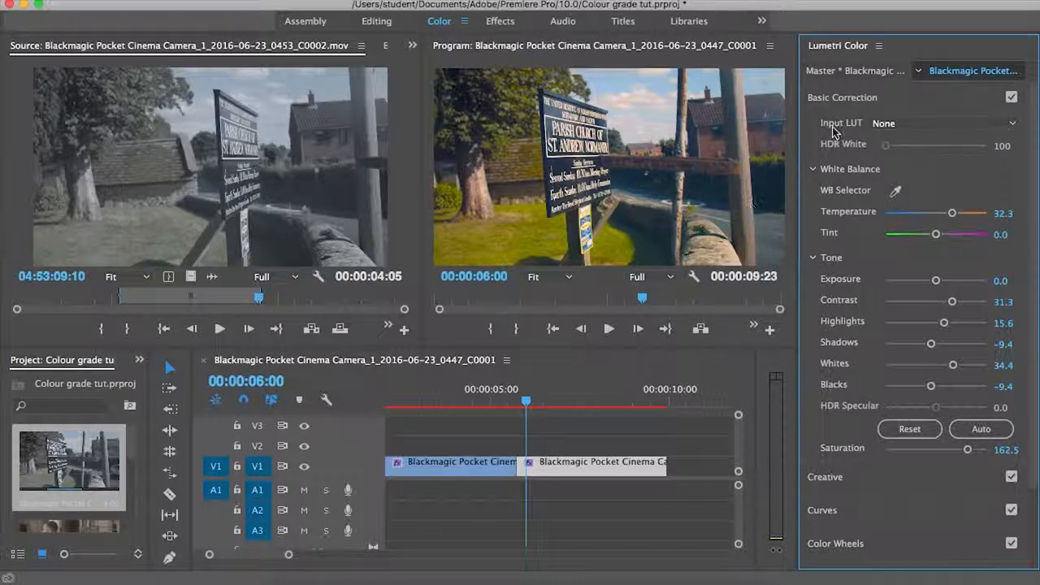
left_click(839, 99)
- Pull the midpoints of the sign clip's green and blue RGB curves slightly below the diagonal
left_click(836, 167)
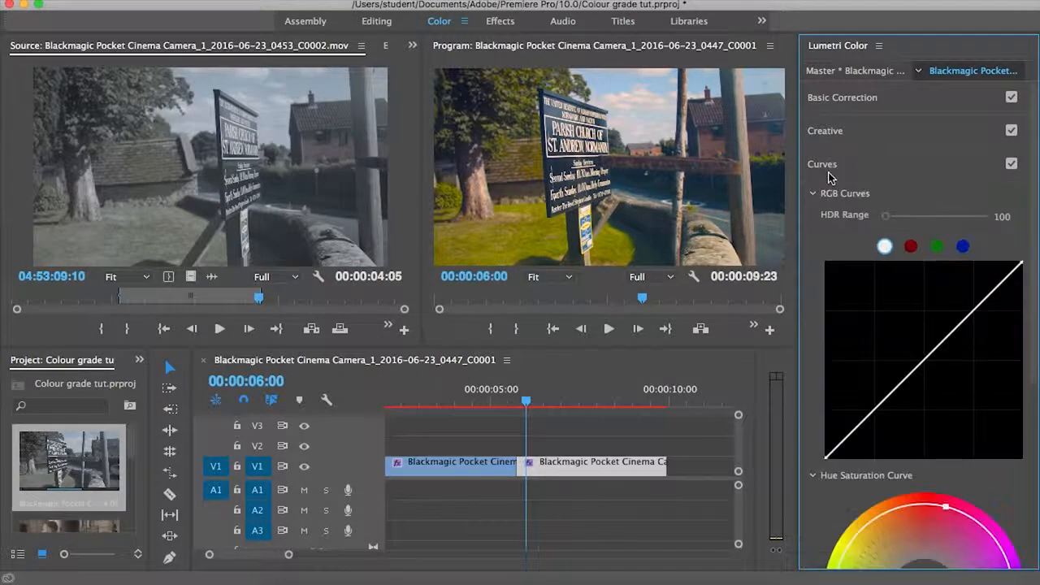
left_click(938, 247)
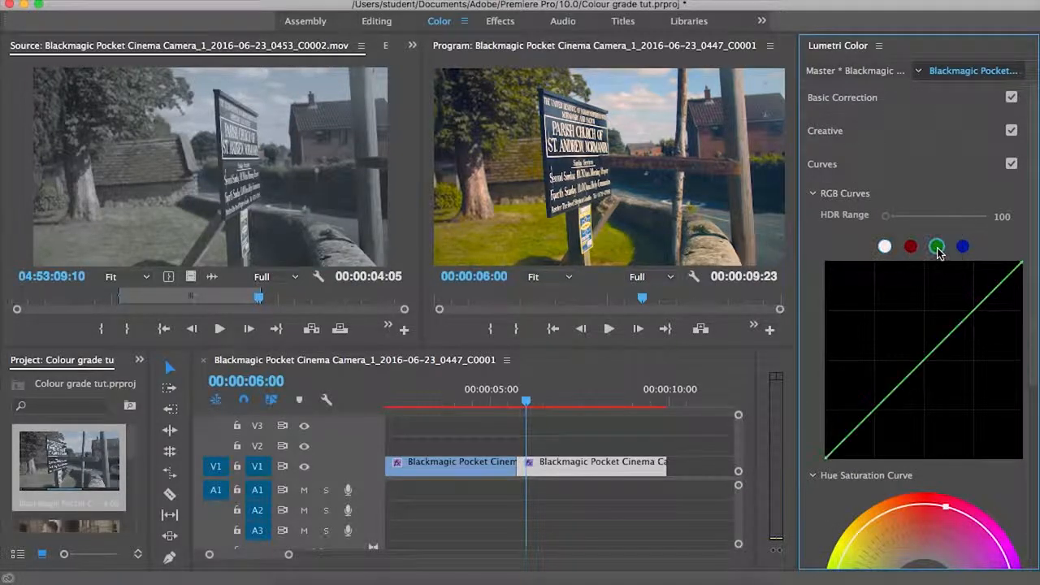
left_click(921, 370)
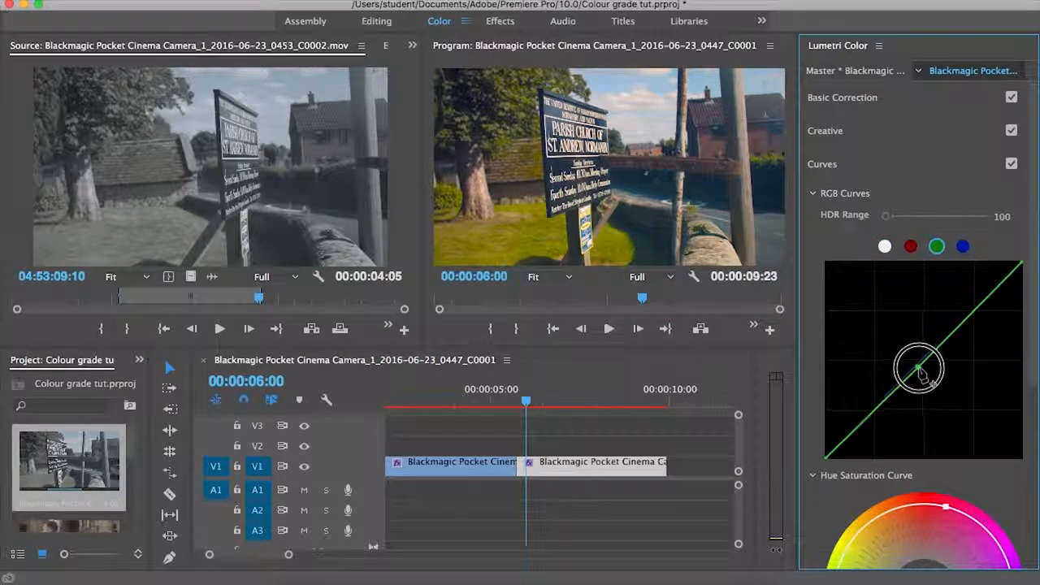
mouse_move(921, 369)
left_mouse_down()
mouse_move(939, 371)
mouse_move(929, 371)
left_mouse_up()
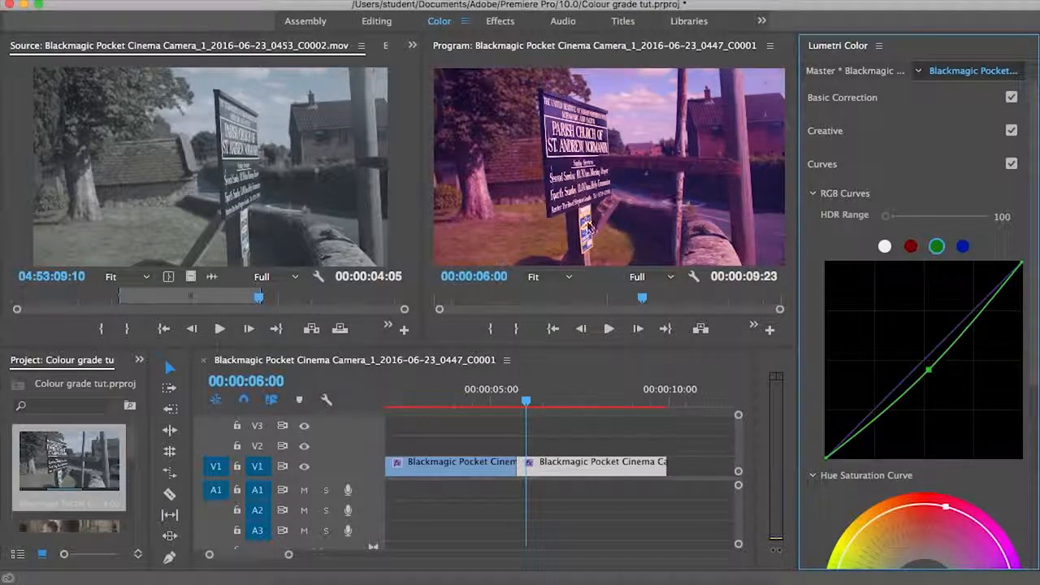
left_click(963, 247)
left_click_drag(927, 356, 933, 372)
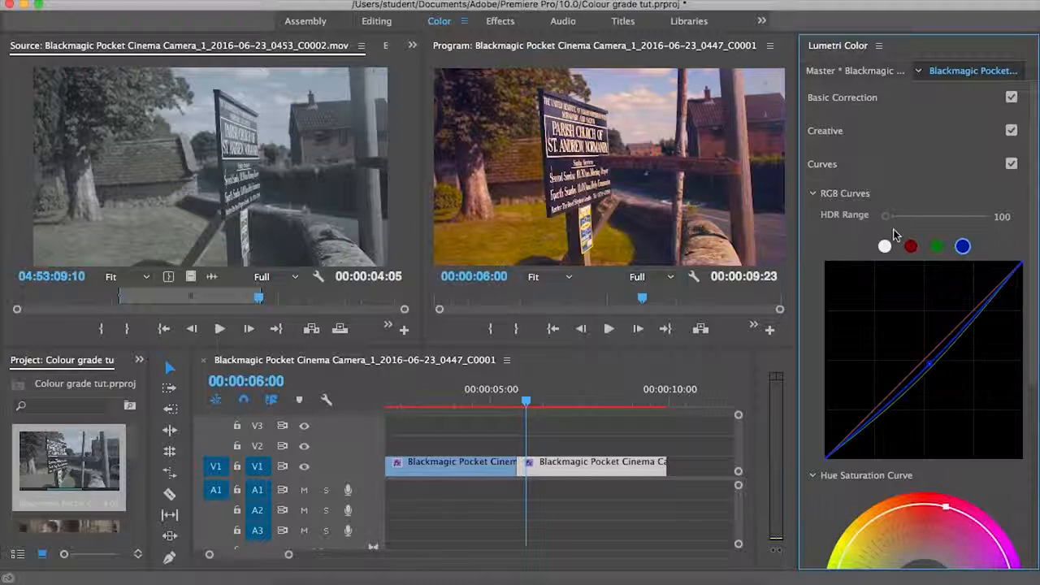